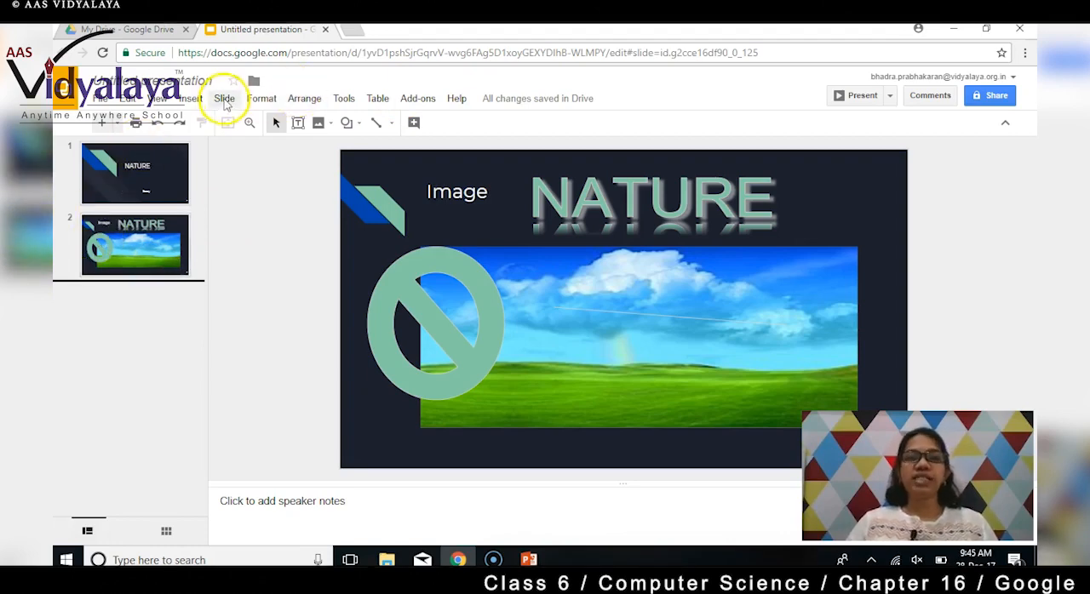
# - Add a new title-and-text slide after slide 2
pyautogui.click(225, 100)
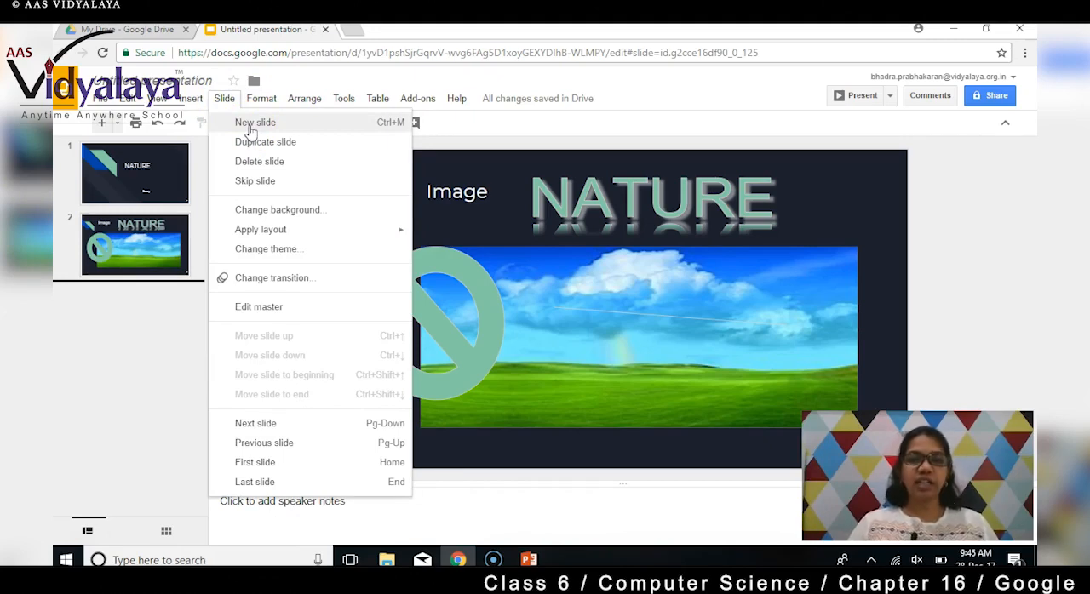
pyautogui.click(253, 123)
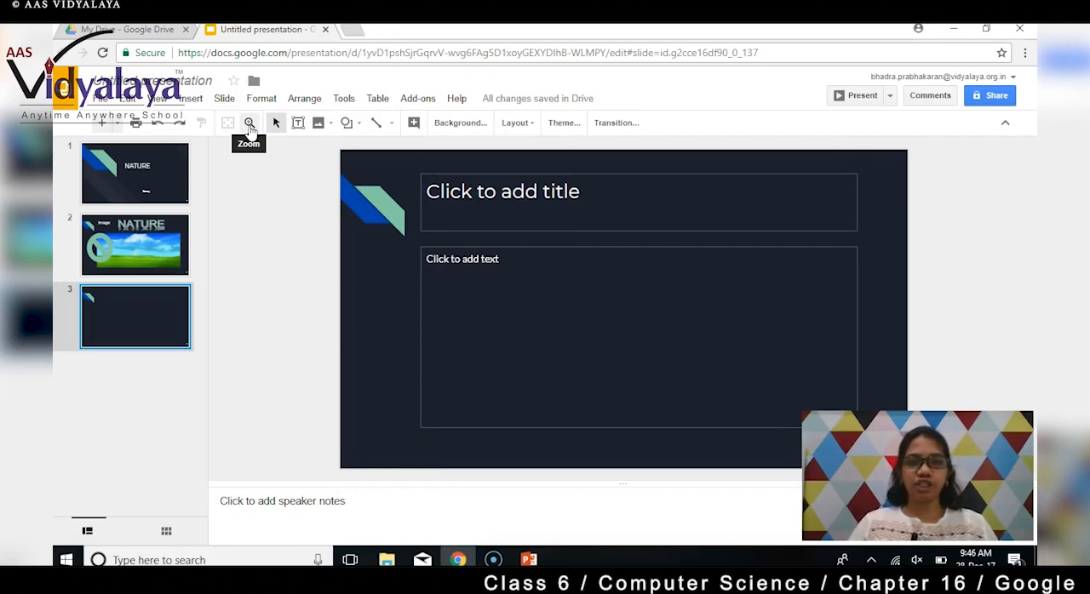
# - Duplicate slide 2, the one with the landscape picture and NATURE word art
pyautogui.click(225, 98)
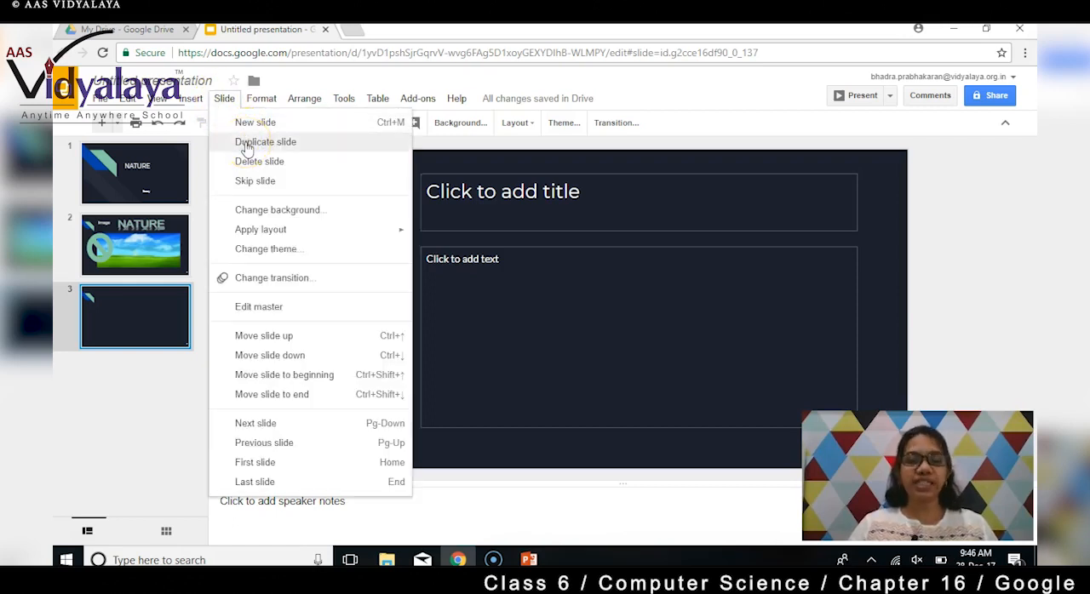
pyautogui.click(155, 242)
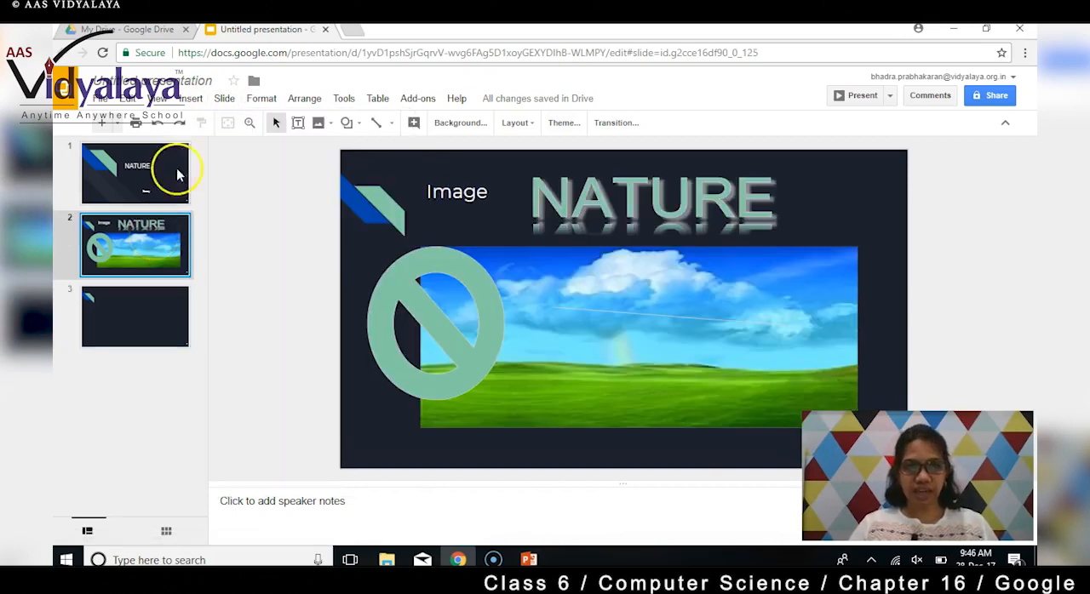
pyautogui.click(224, 99)
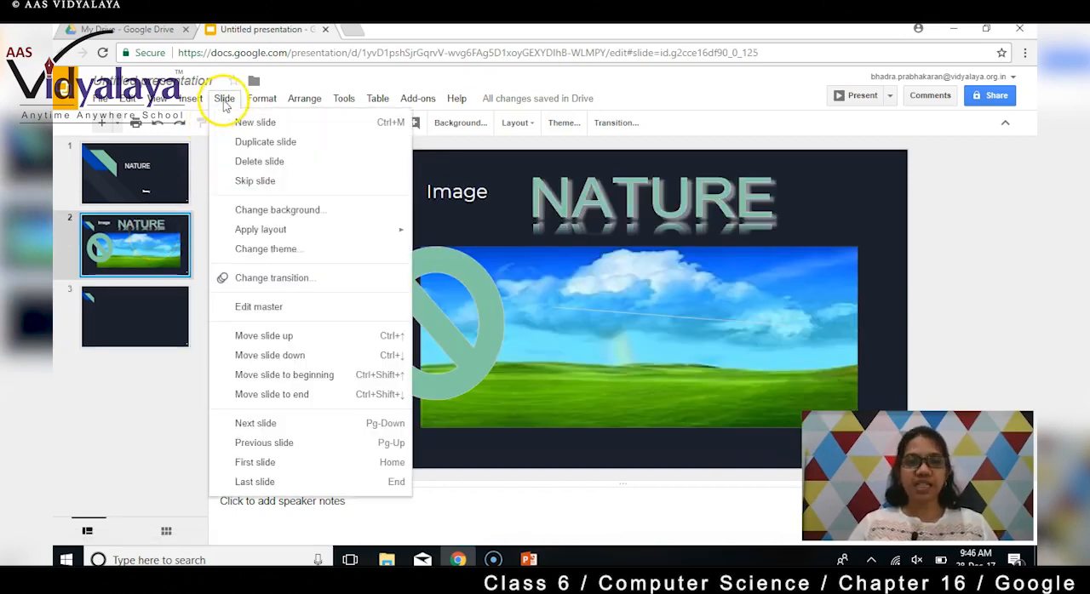
pyautogui.click(265, 147)
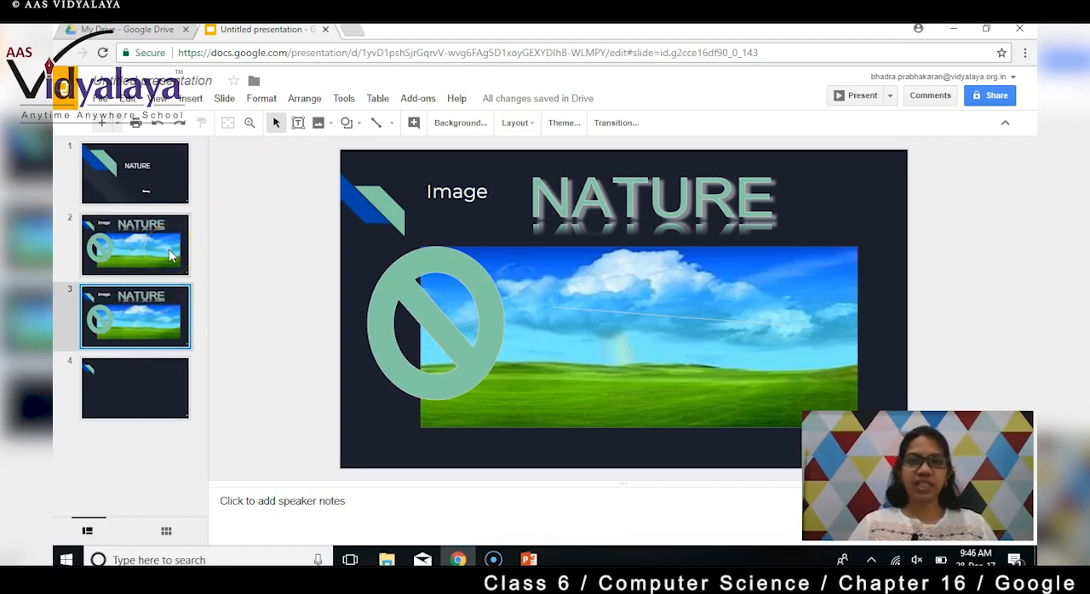
# - Delete the empty fourth slide
pyautogui.click(224, 98)
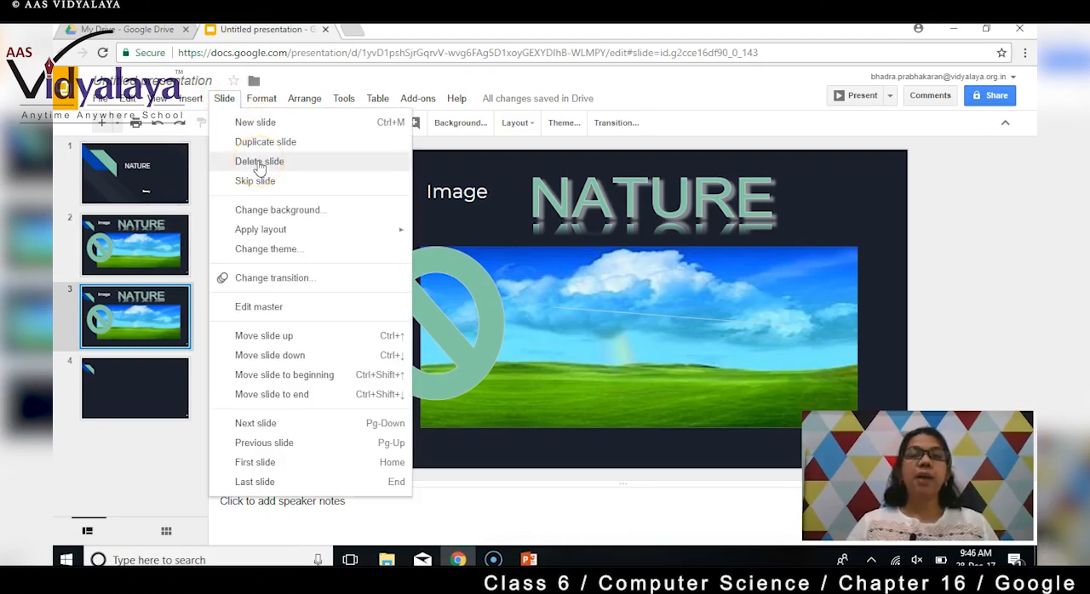
pyautogui.click(114, 393)
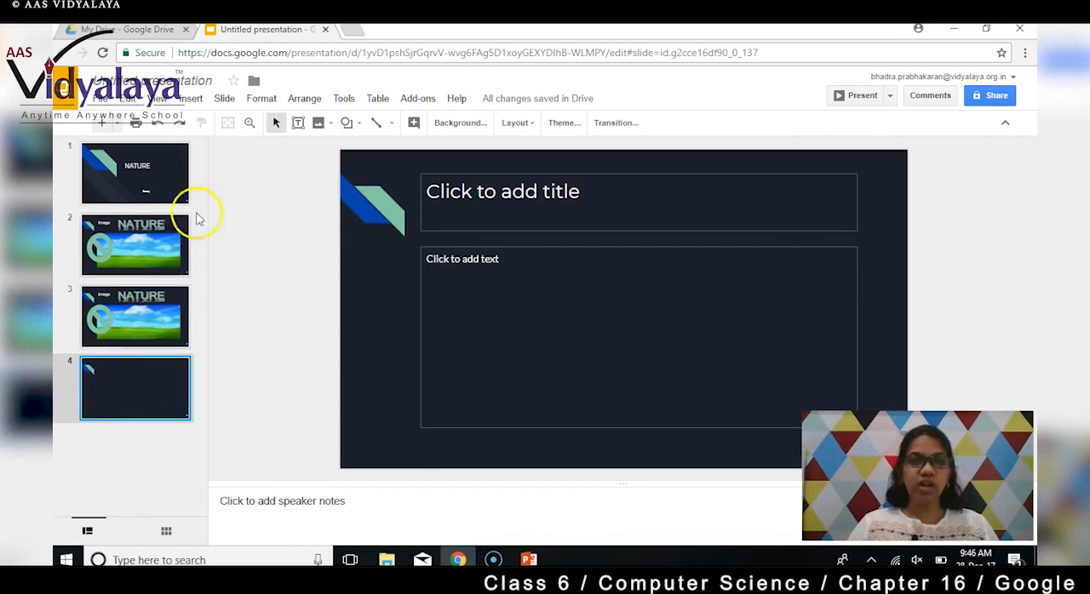
pyautogui.click(225, 98)
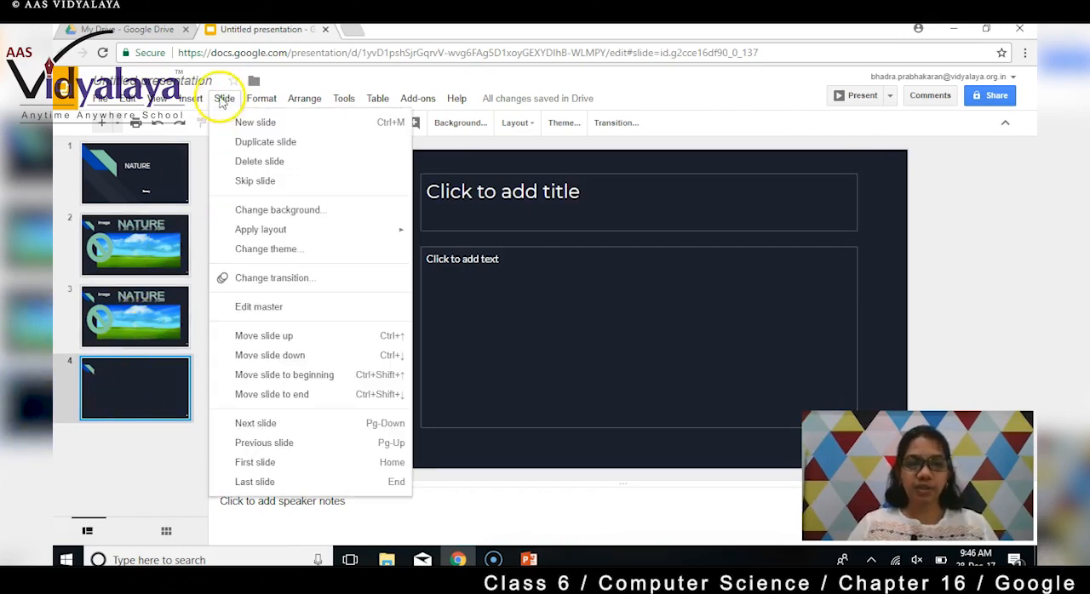
pyautogui.click(240, 162)
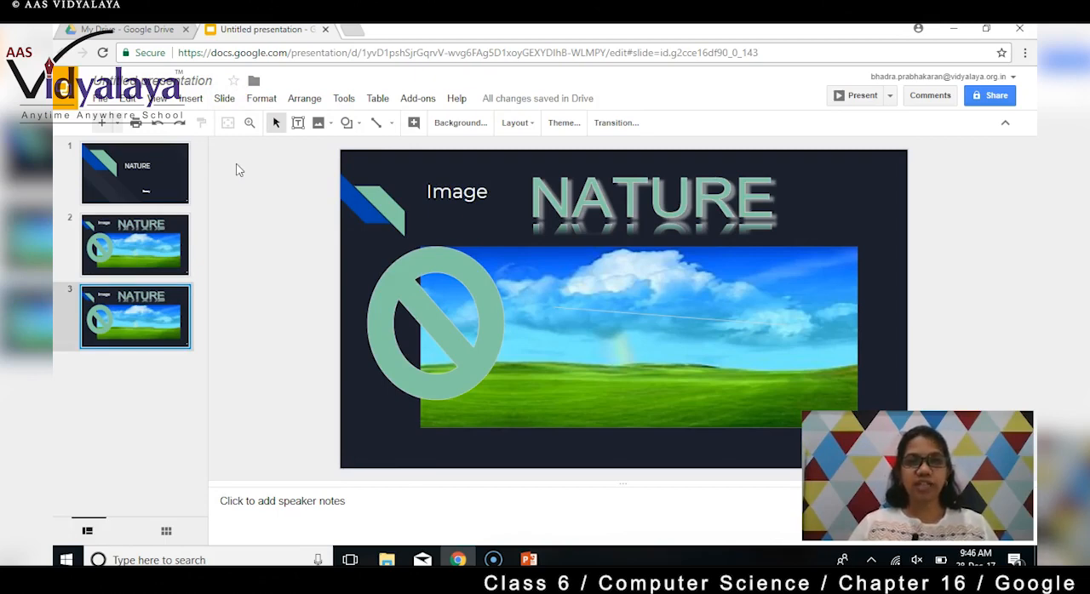
# - Mark slide 3 as skipped when presenting, and turn the skip setting off again
pyautogui.click(224, 99)
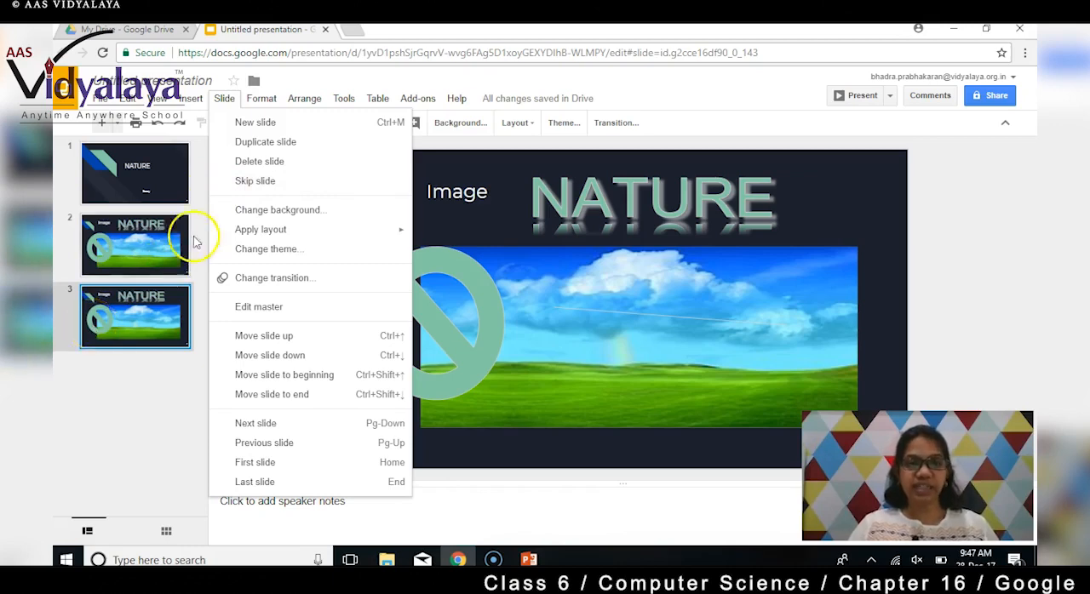
pyautogui.click(244, 187)
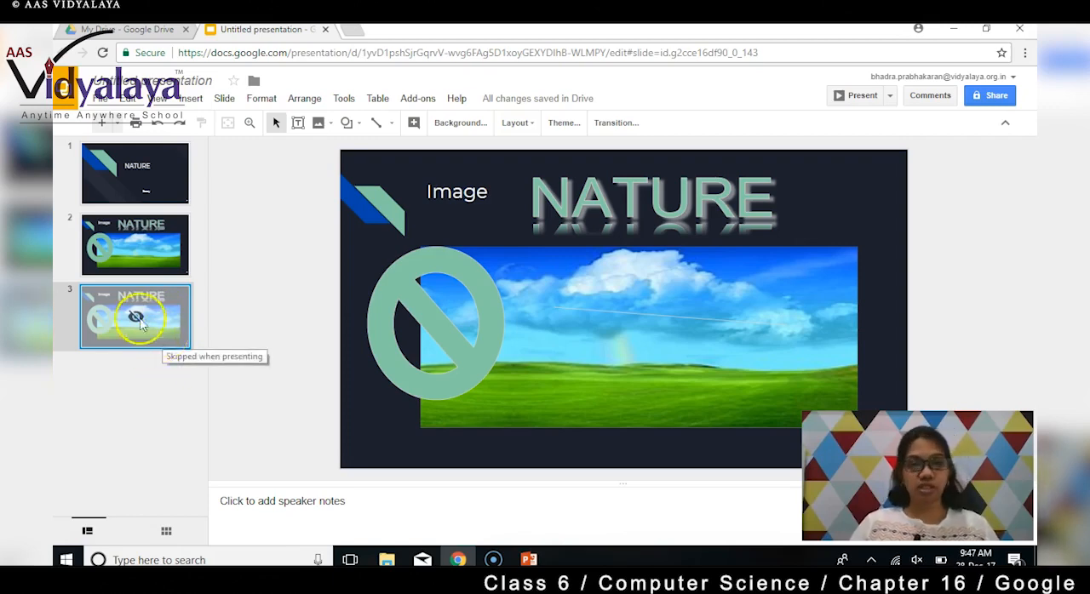
pyautogui.click(228, 98)
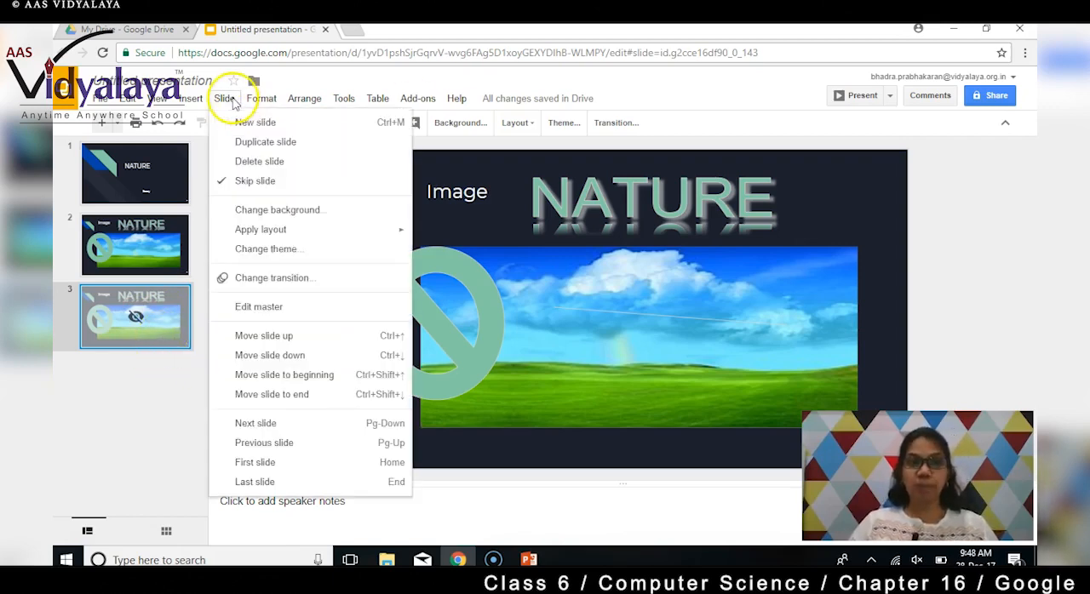
pyautogui.click(251, 179)
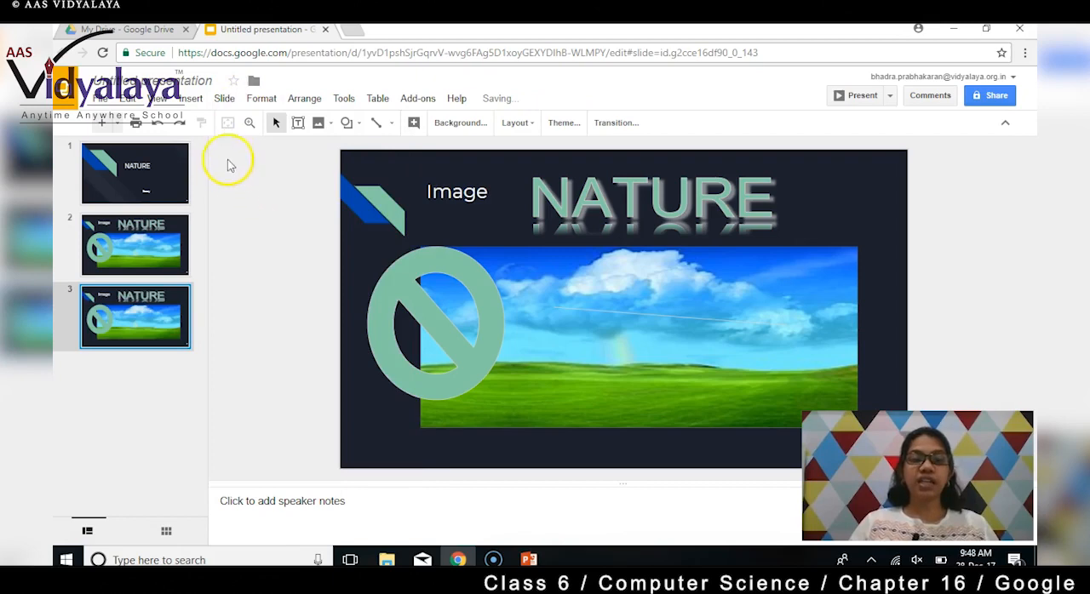
# - Change slide 3's background to a solid muted teal colour
pyautogui.click(226, 100)
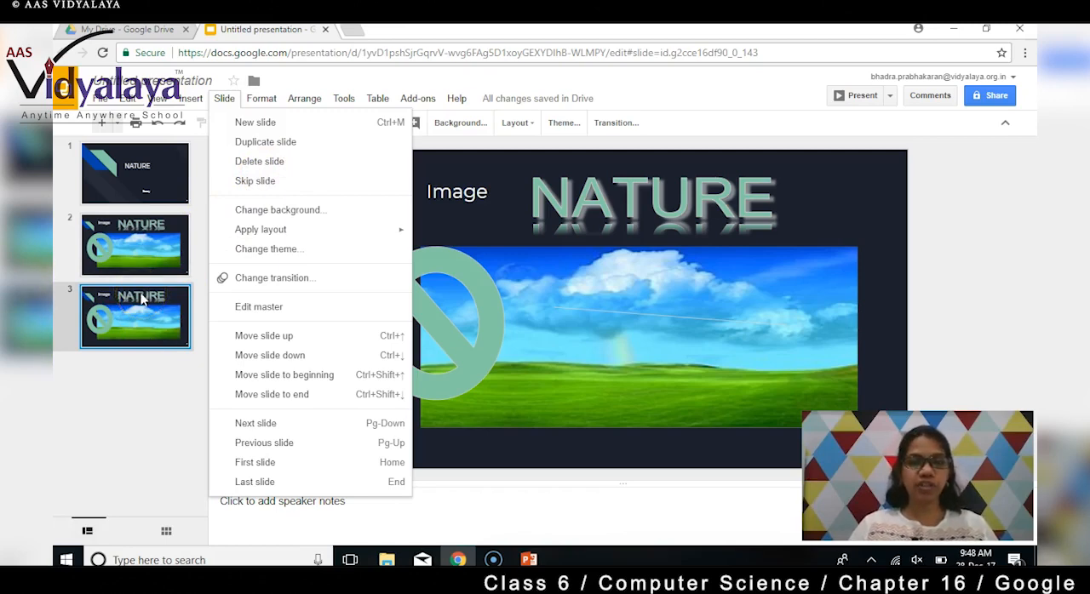
pyautogui.click(316, 218)
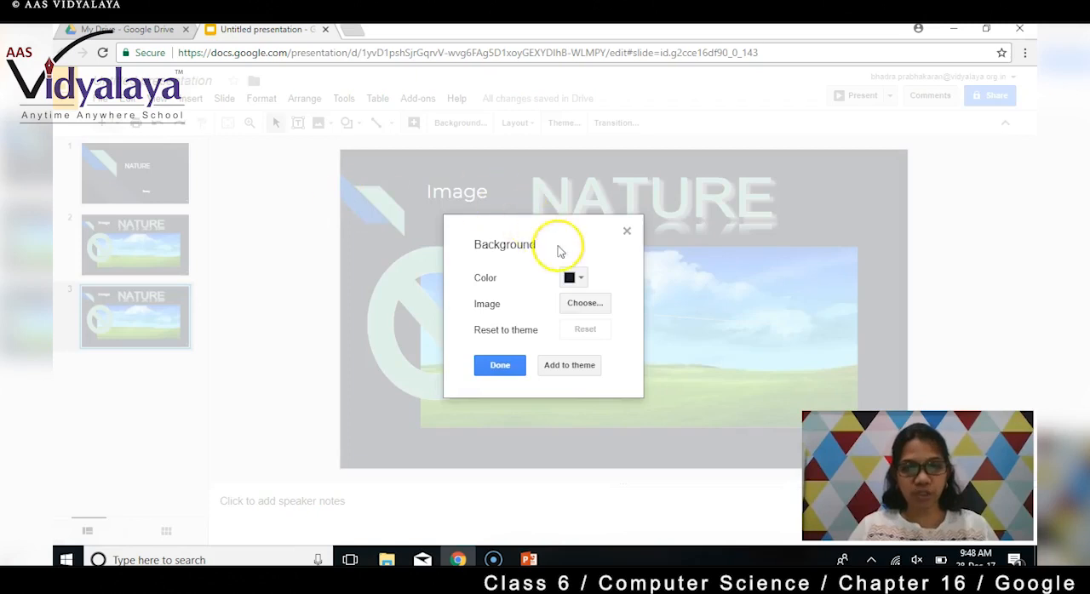
pyautogui.click(583, 281)
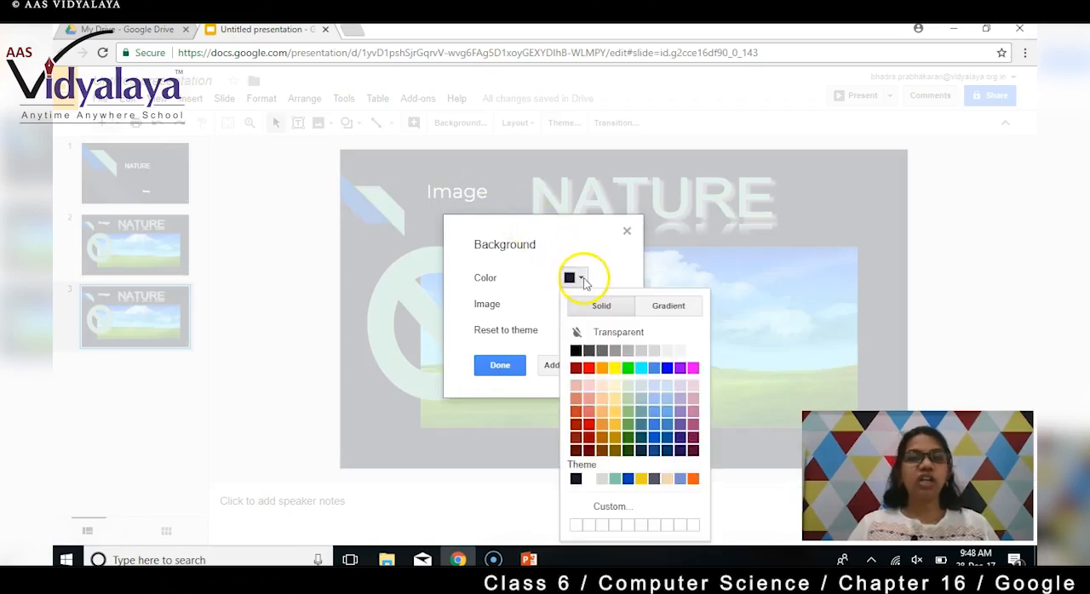
pyautogui.click(643, 413)
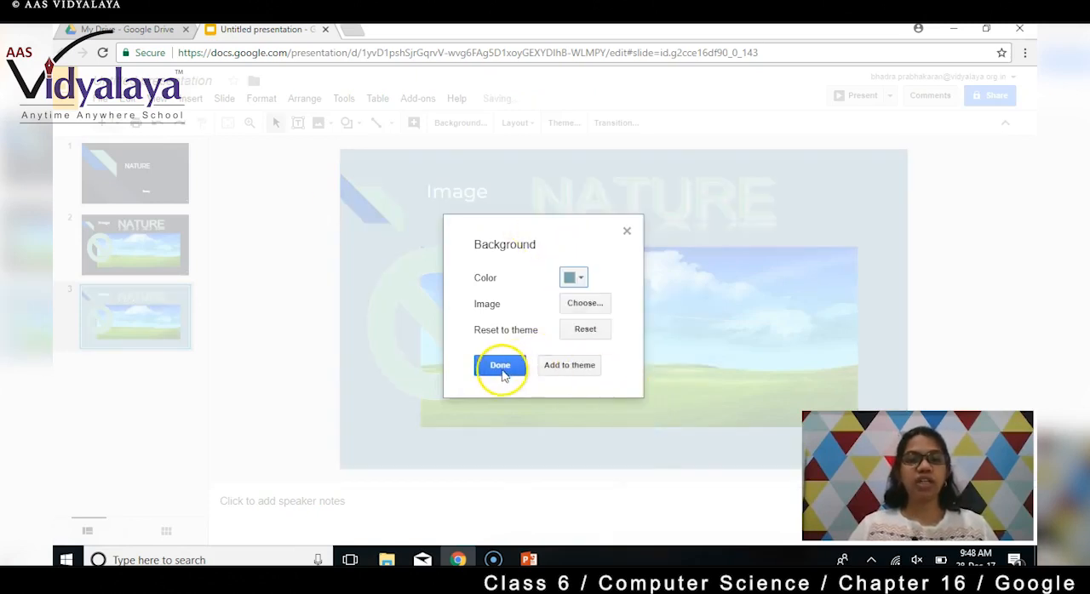
# - Set the image thMUXEV1RC from the Pictures folder as slide 3's background and compare it with slide 1
pyautogui.click(585, 308)
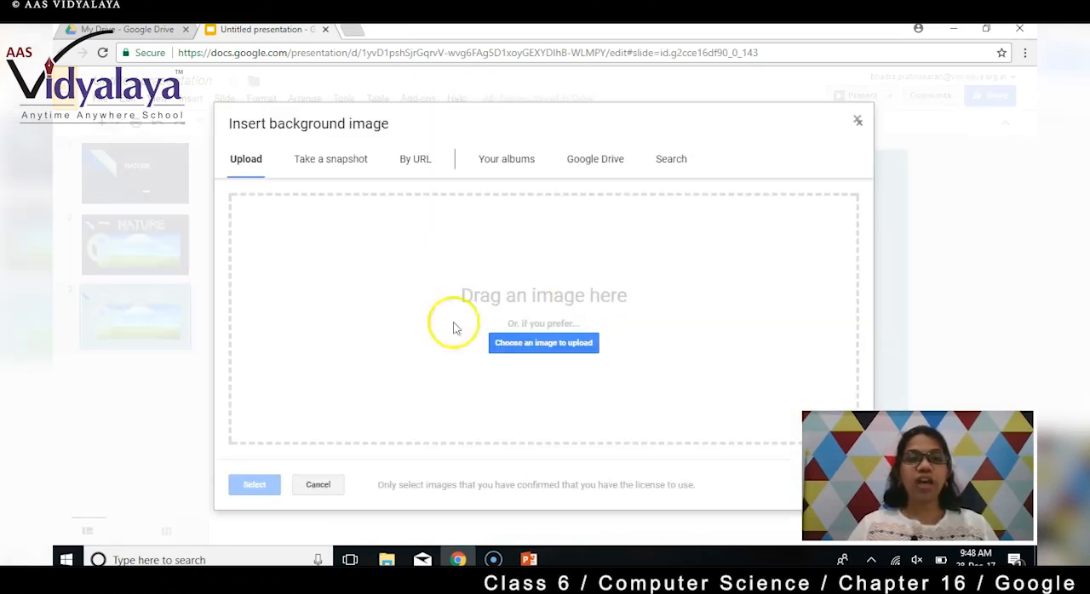
pyautogui.click(543, 345)
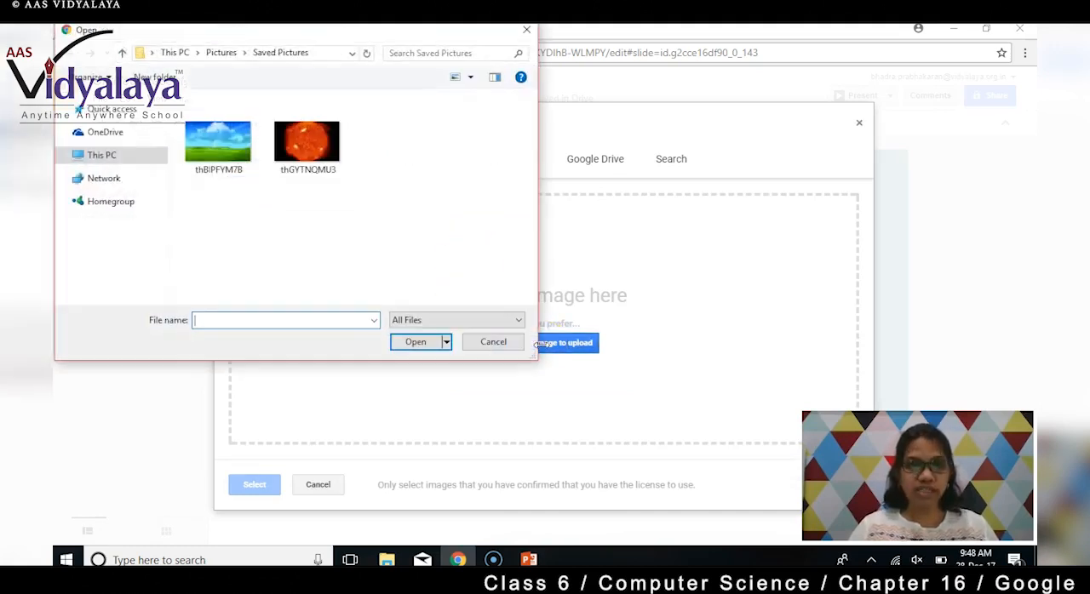
pyautogui.click(223, 56)
pyautogui.scroll(-5, 349, 205)
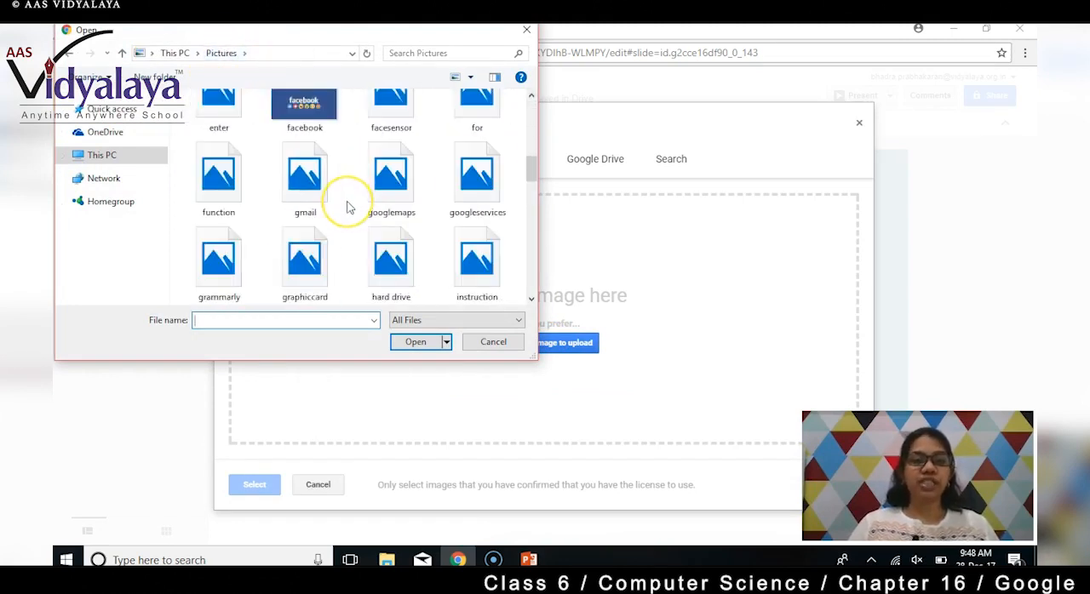
pyautogui.scroll(-5, 348, 206)
pyautogui.scroll(-10, 348, 206)
pyautogui.scroll(1, 351, 207)
pyautogui.click(380, 152)
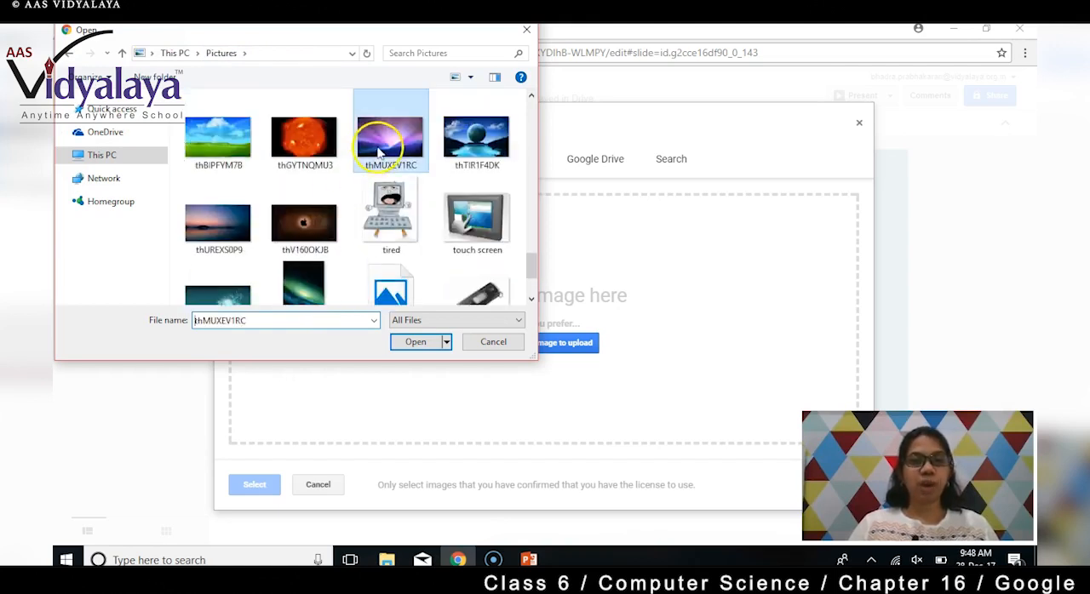
pyautogui.click(426, 342)
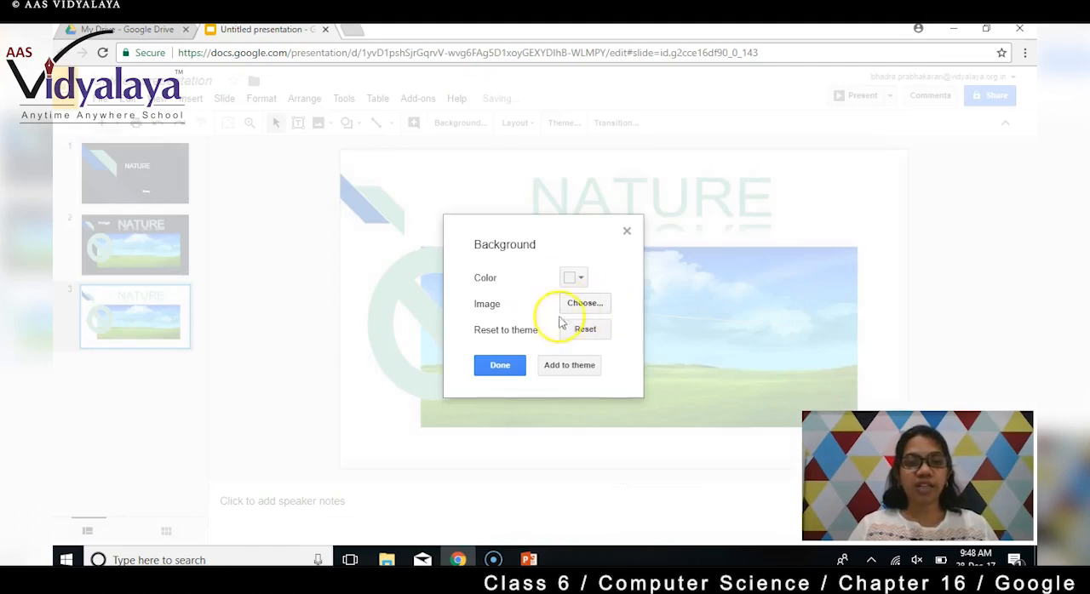
pyautogui.click(496, 368)
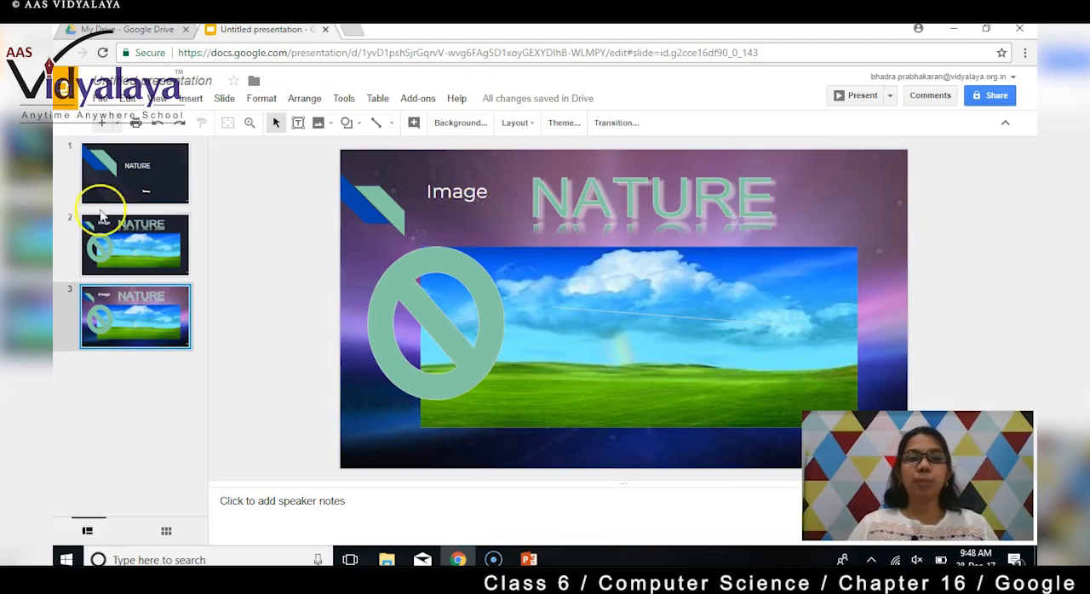
pyautogui.click(163, 183)
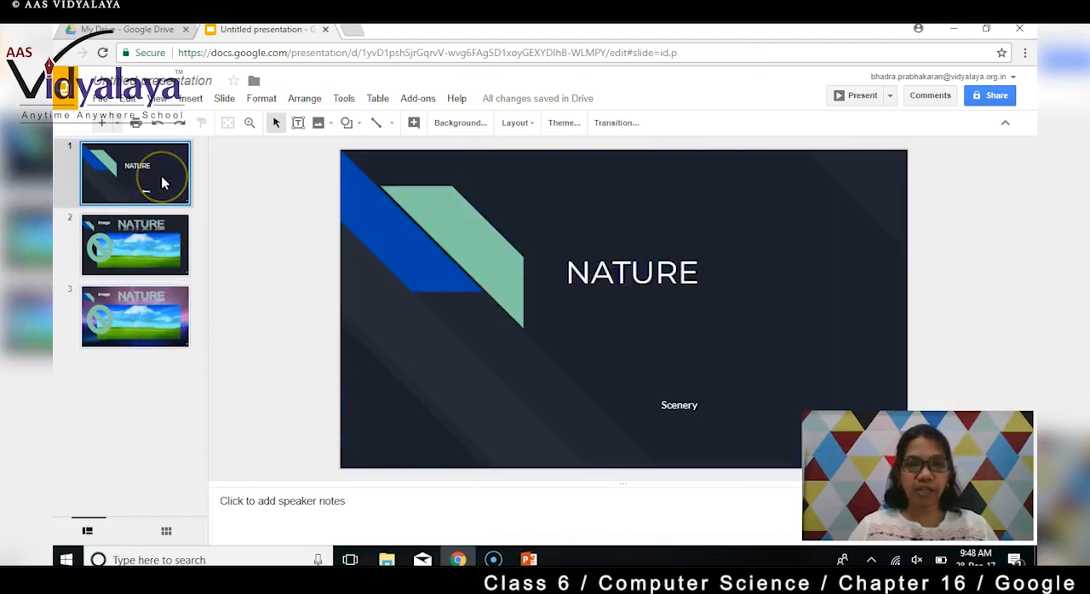
pyautogui.click(156, 298)
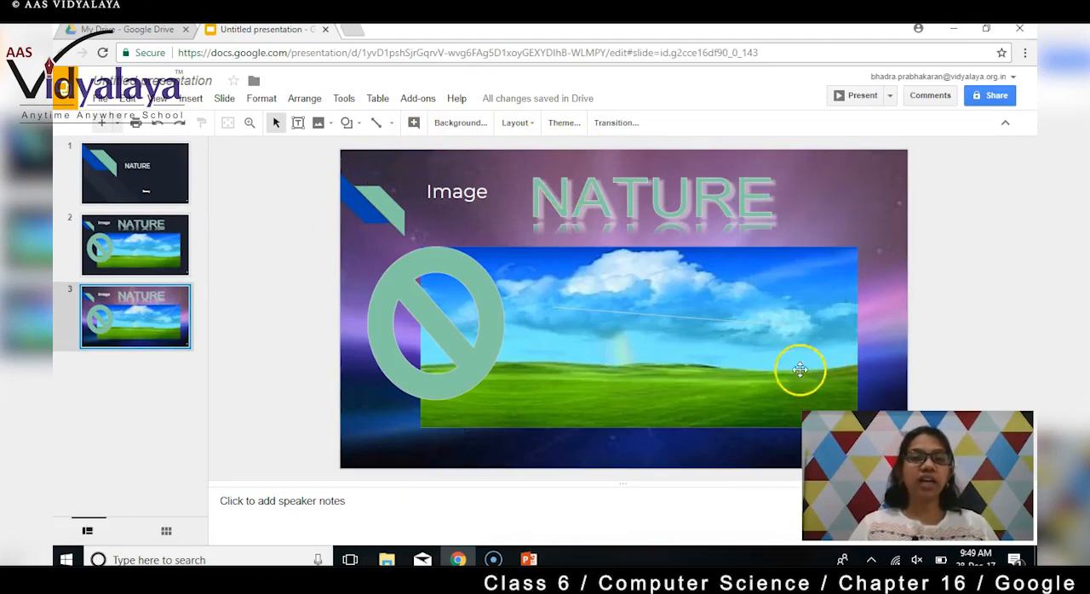
# - Apply the Pop theme to the whole presentation and check slides 1 and 2
pyautogui.click(225, 99)
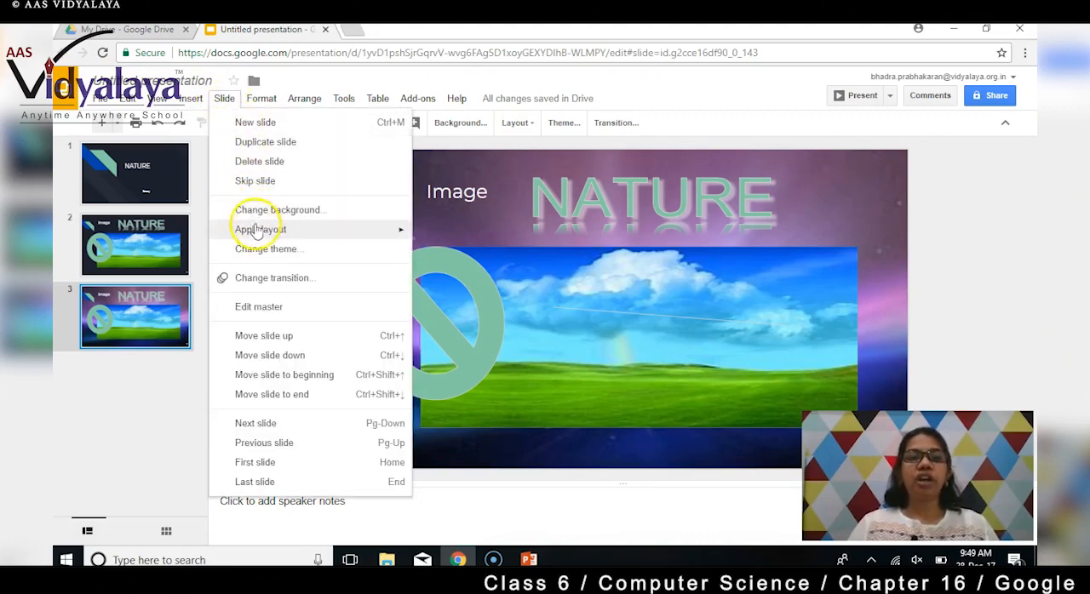
pyautogui.moveTo(256, 231)
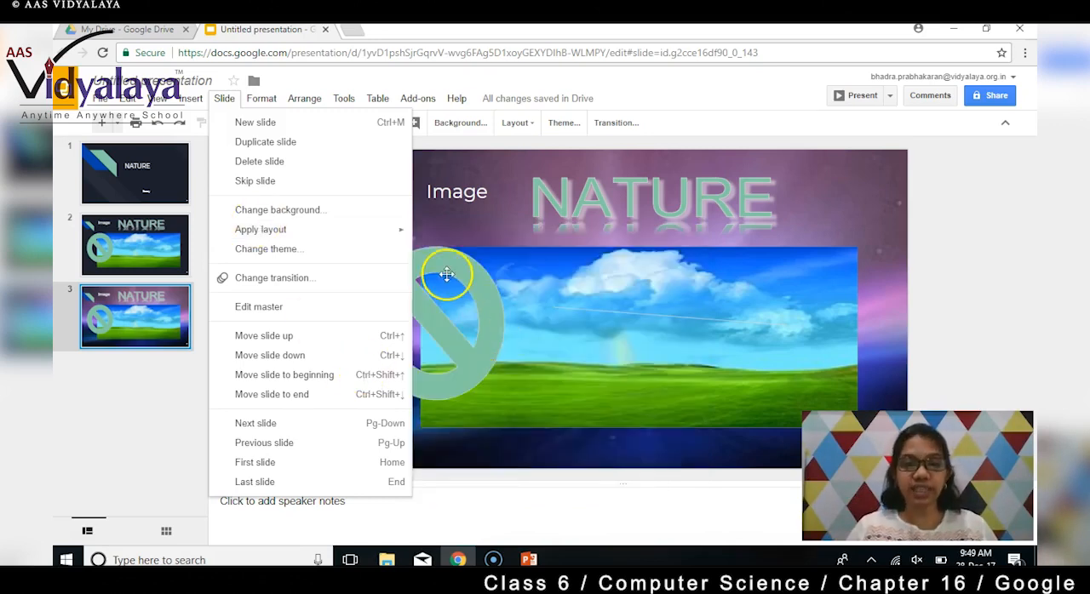
pyautogui.moveTo(309, 231)
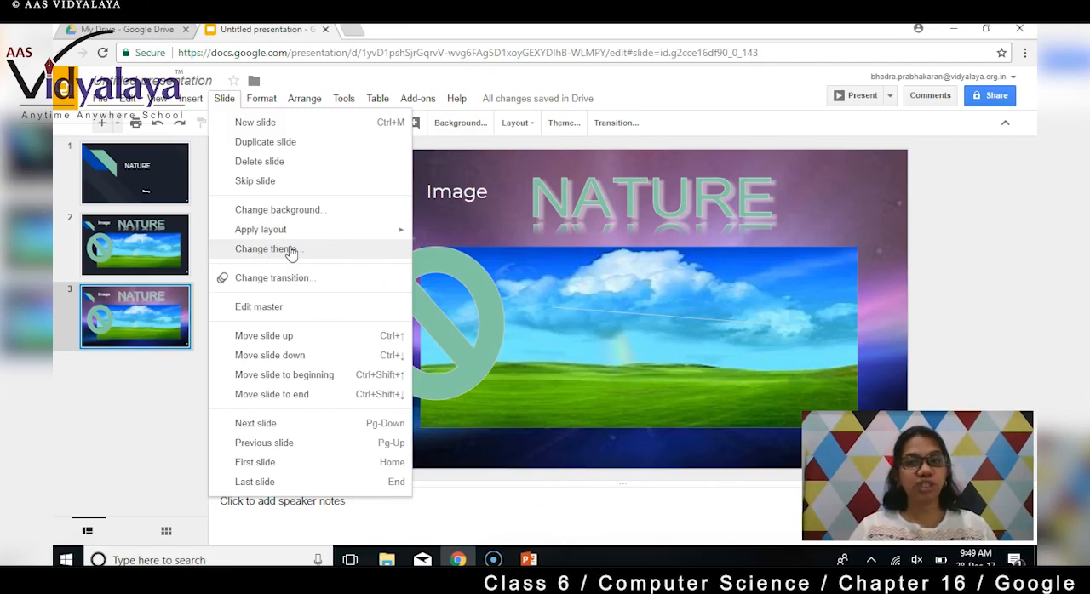
pyautogui.click(291, 250)
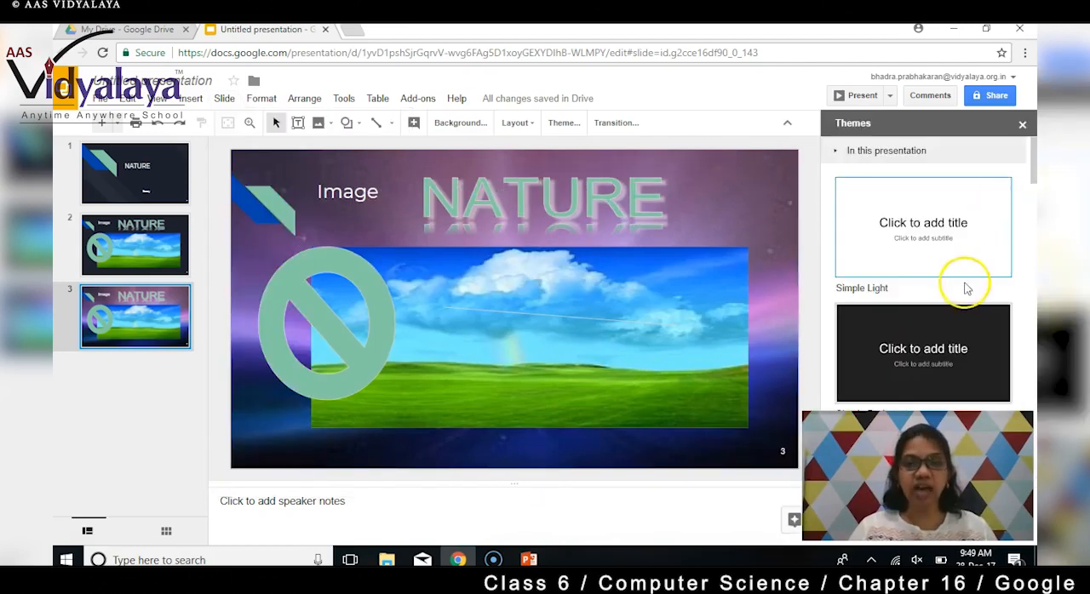
pyautogui.scroll(-4, 965, 289)
pyautogui.scroll(-4, 963, 290)
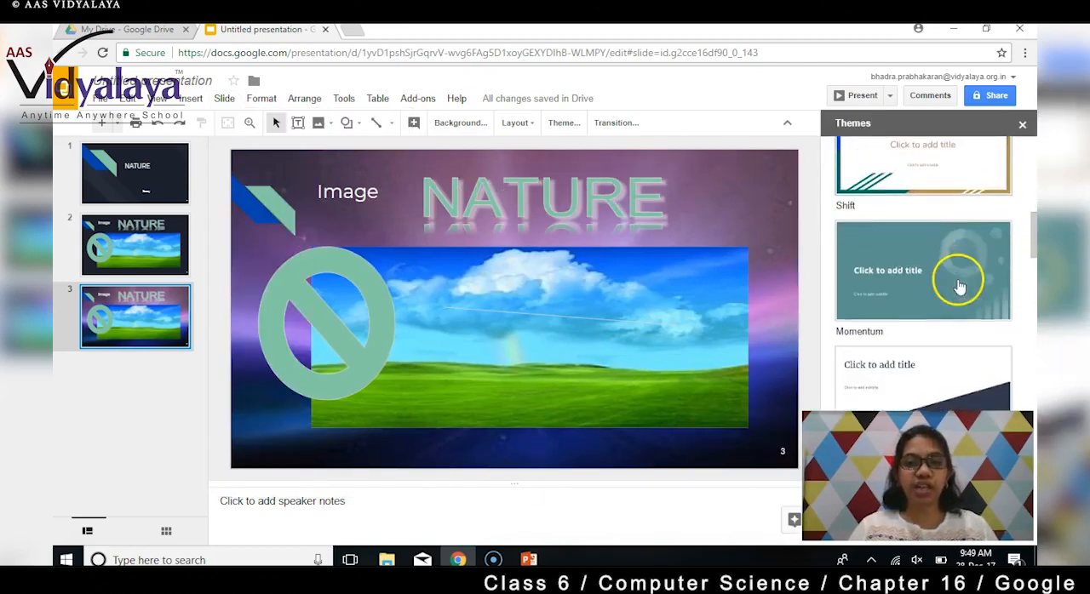
pyautogui.scroll(-8, 935, 281)
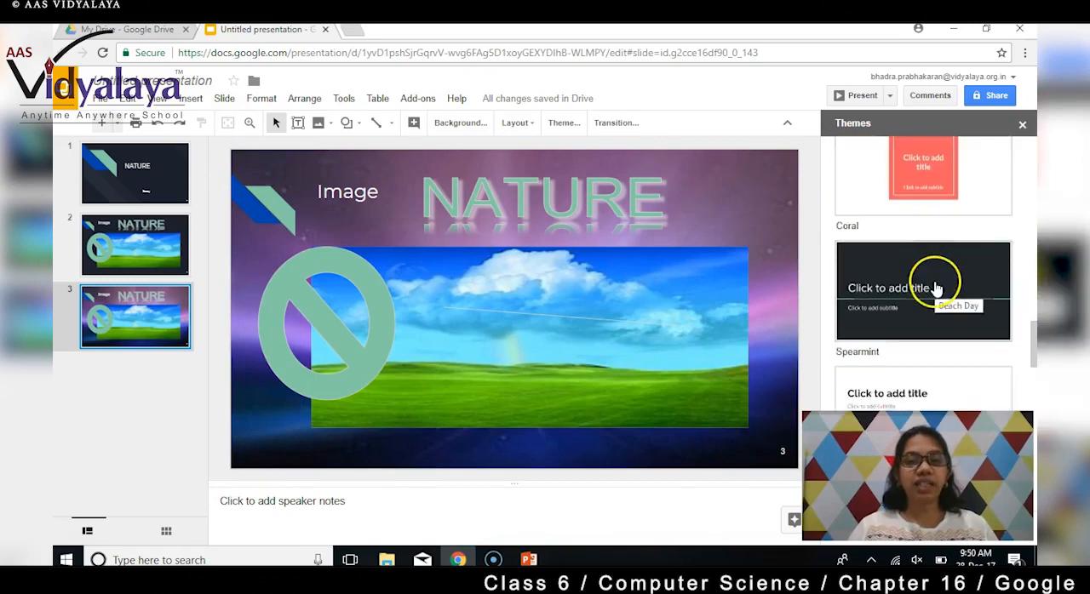
pyautogui.scroll(-3, 935, 287)
pyautogui.click(927, 304)
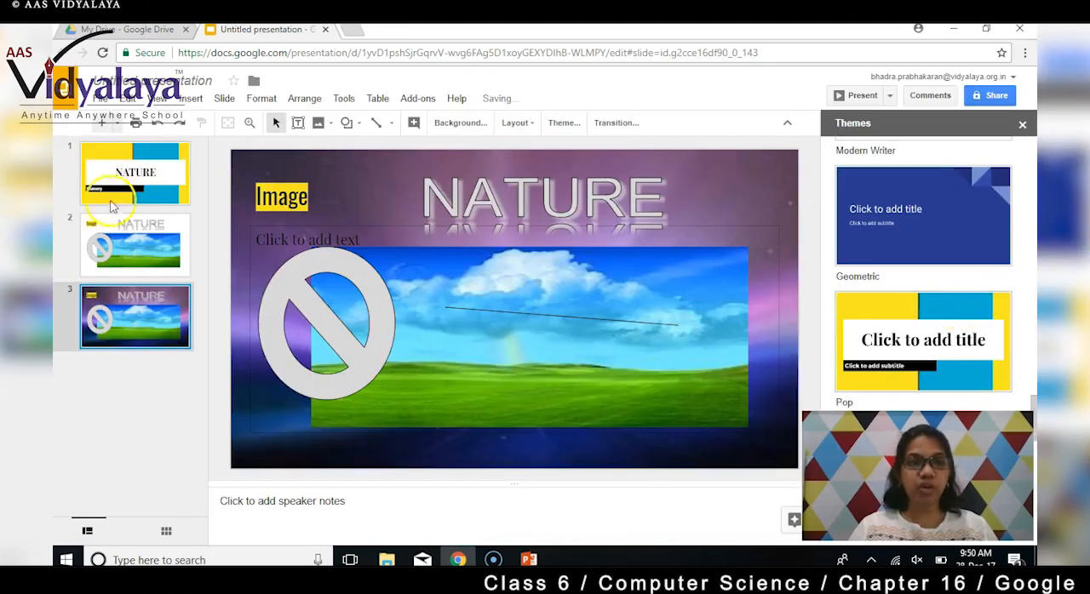
pyautogui.click(142, 202)
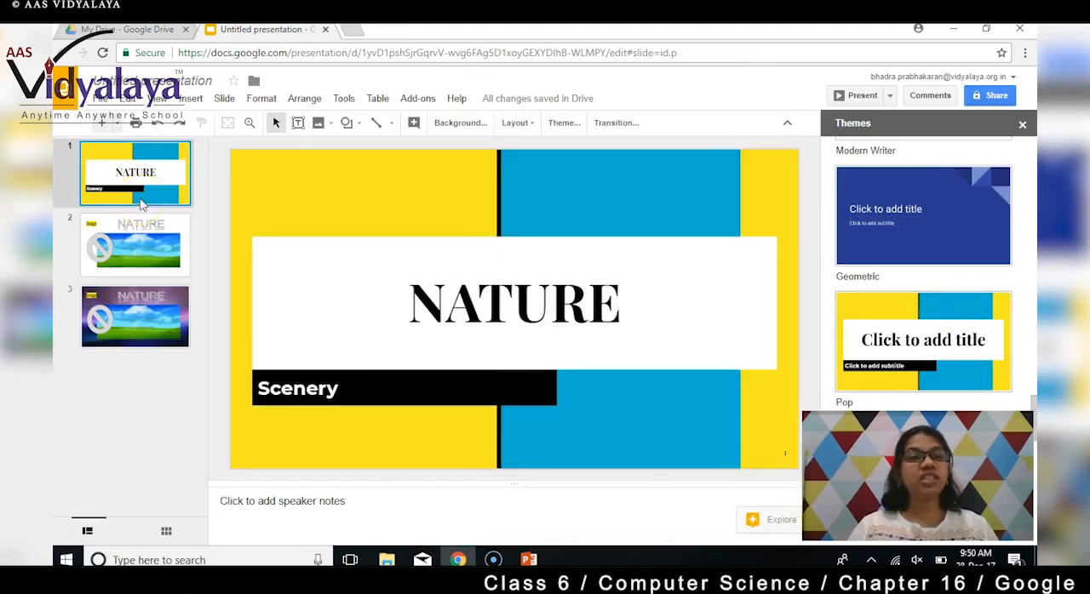
pyautogui.click(147, 244)
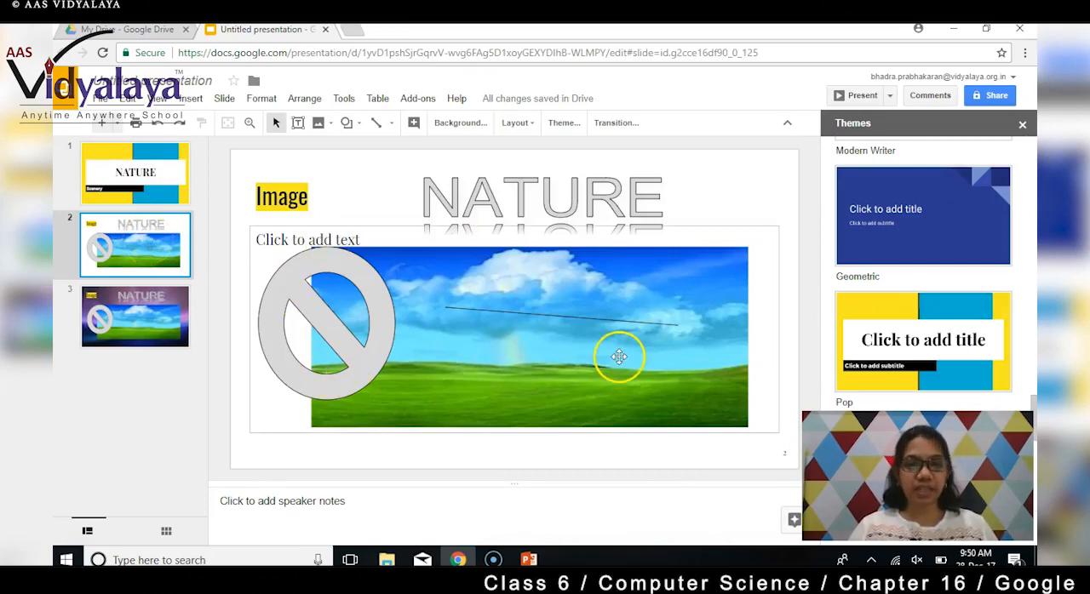
# - Apply the Dissolve transition to slide 1, closing the theme choices first
pyautogui.click(153, 153)
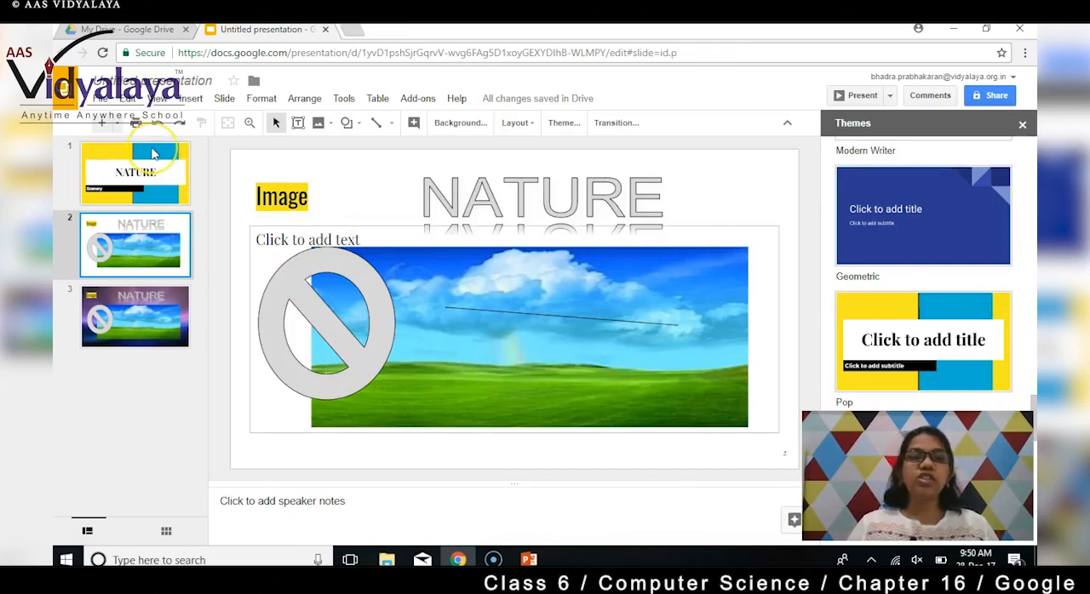
pyautogui.click(1022, 125)
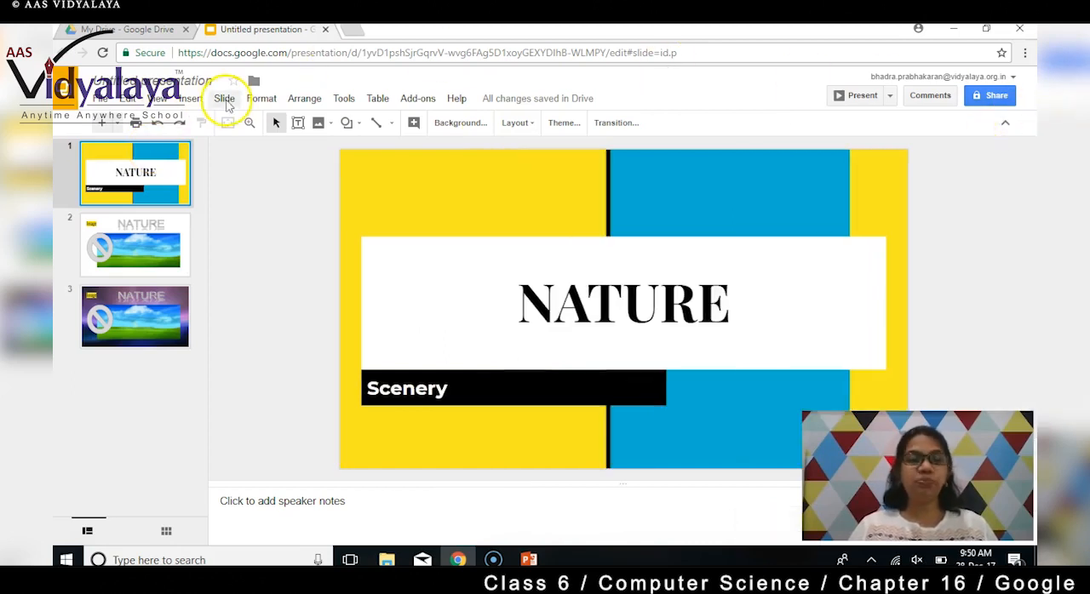
pyautogui.click(224, 99)
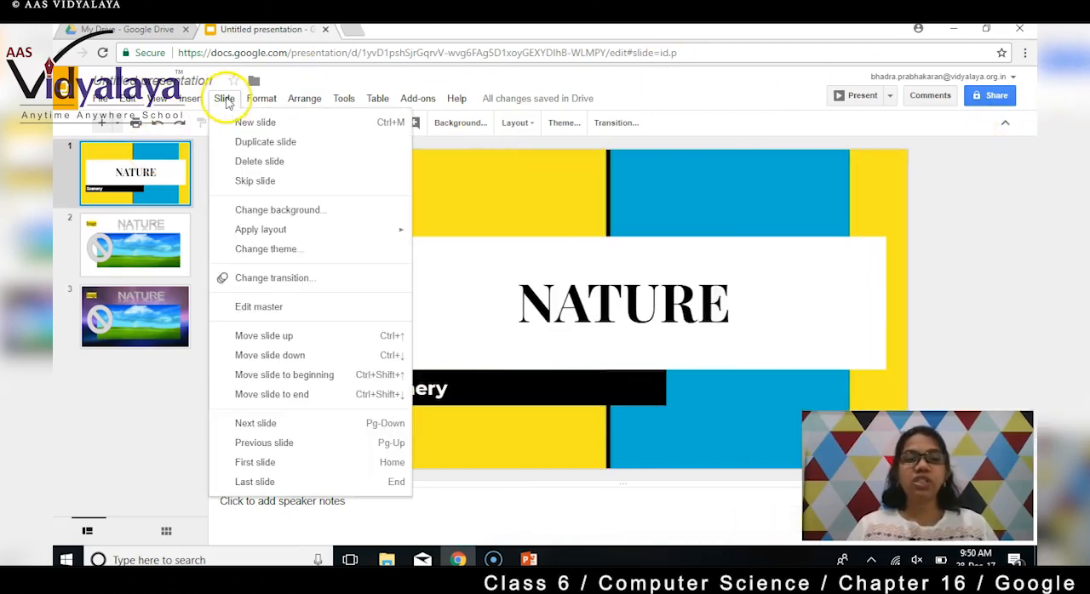
pyautogui.click(294, 281)
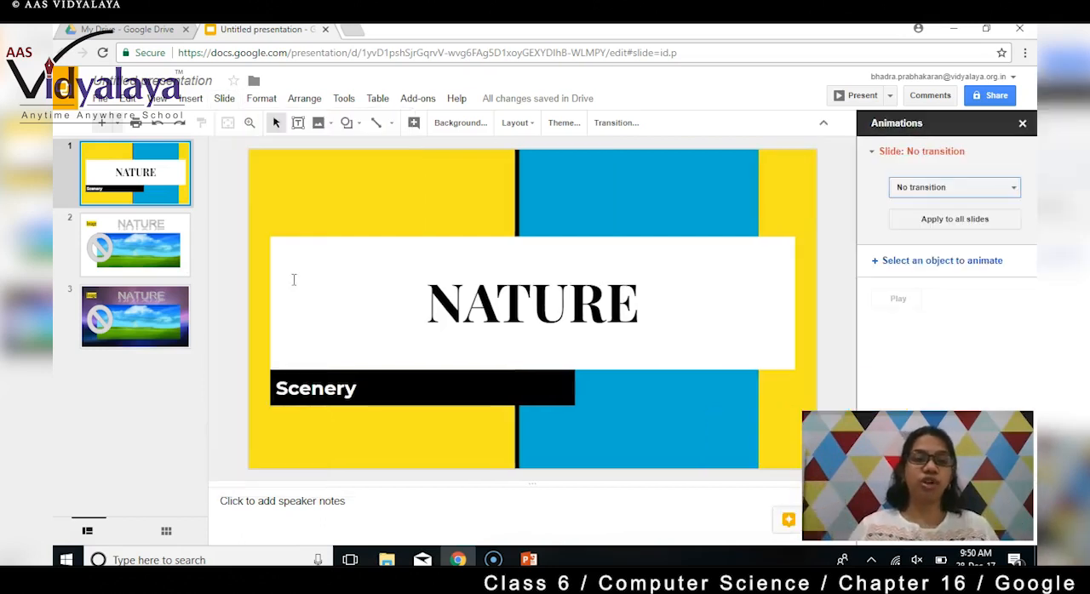
pyautogui.click(1000, 189)
pyautogui.click(962, 237)
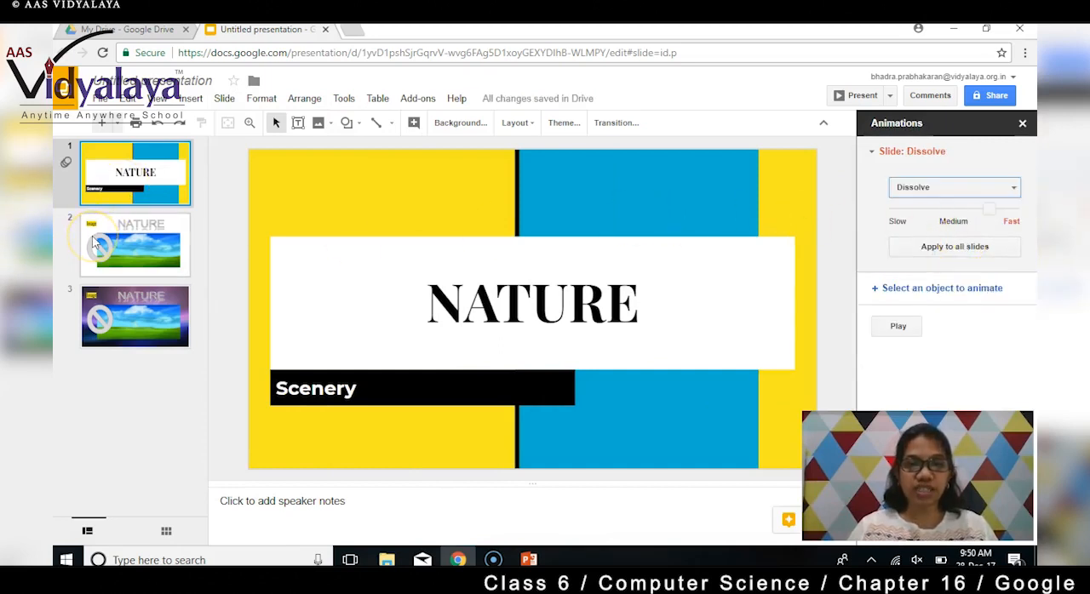
# - Preview the Dissolve transition on slide 1
pyautogui.press('Down')
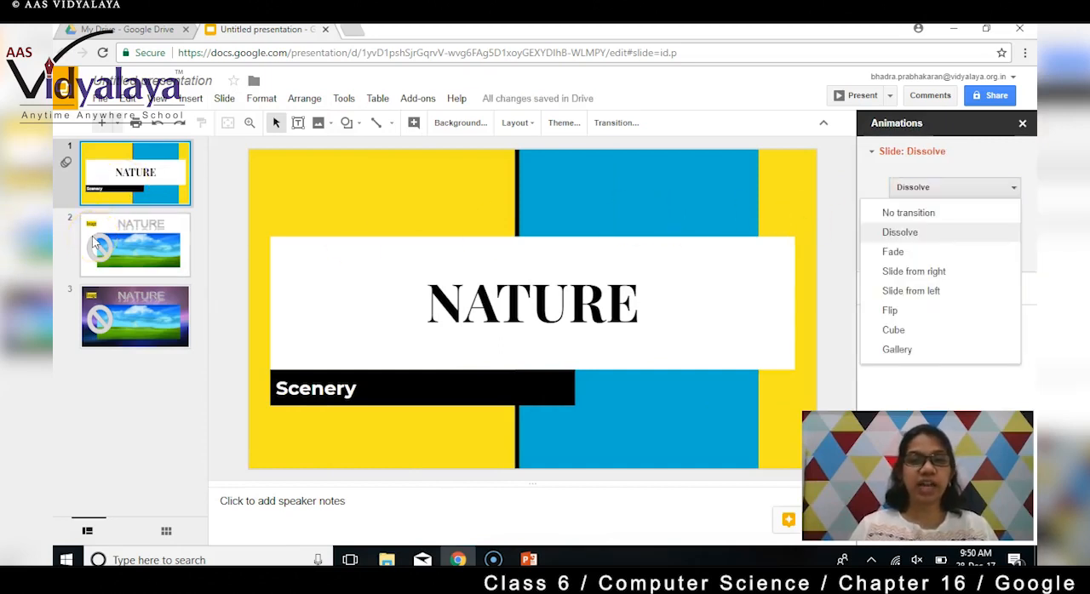
pyautogui.click(127, 241)
pyautogui.click(150, 180)
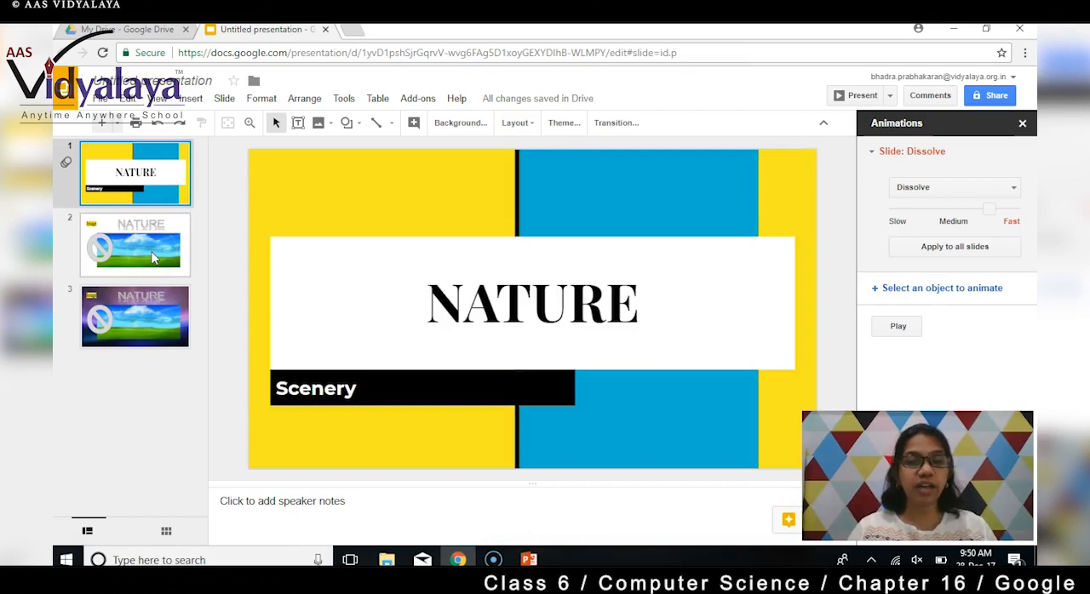
pyautogui.click(899, 332)
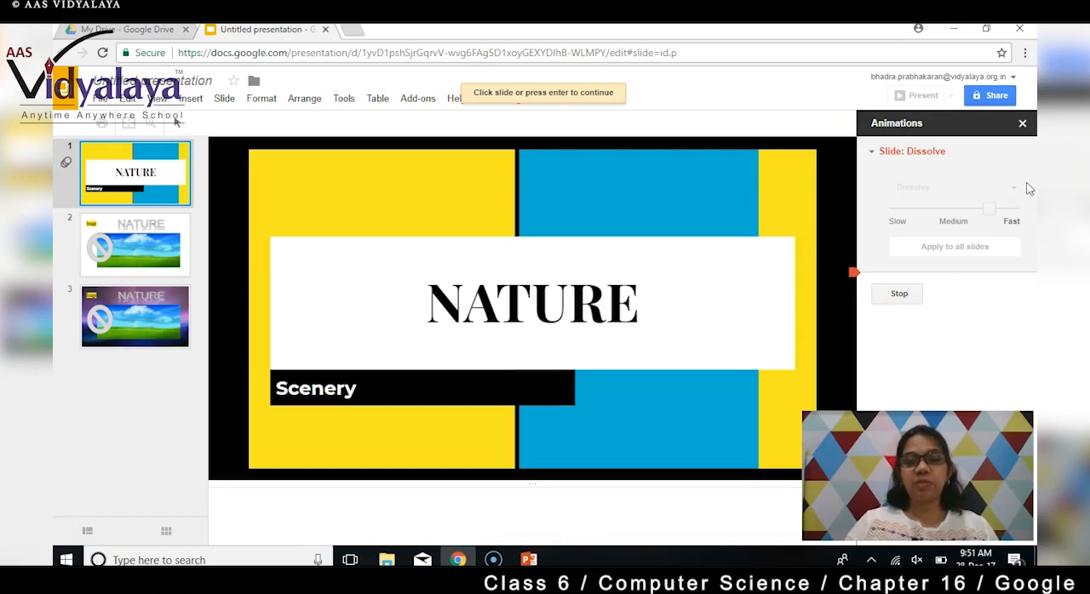
# - Change slide 1's transition to Slide from right, preview it and close the transition settings
pyautogui.click(1011, 189)
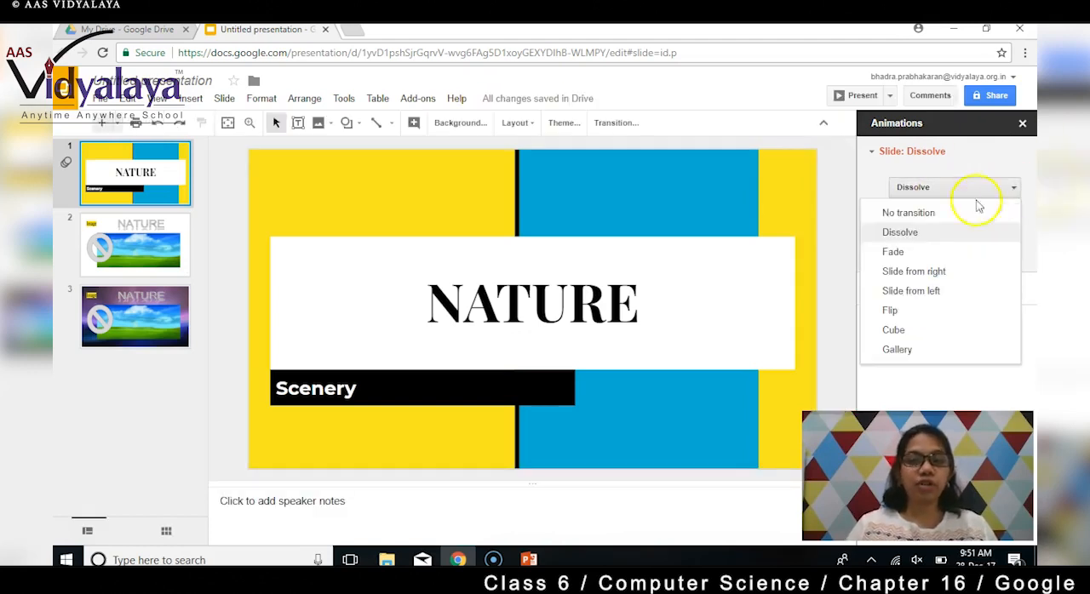
pyautogui.click(936, 272)
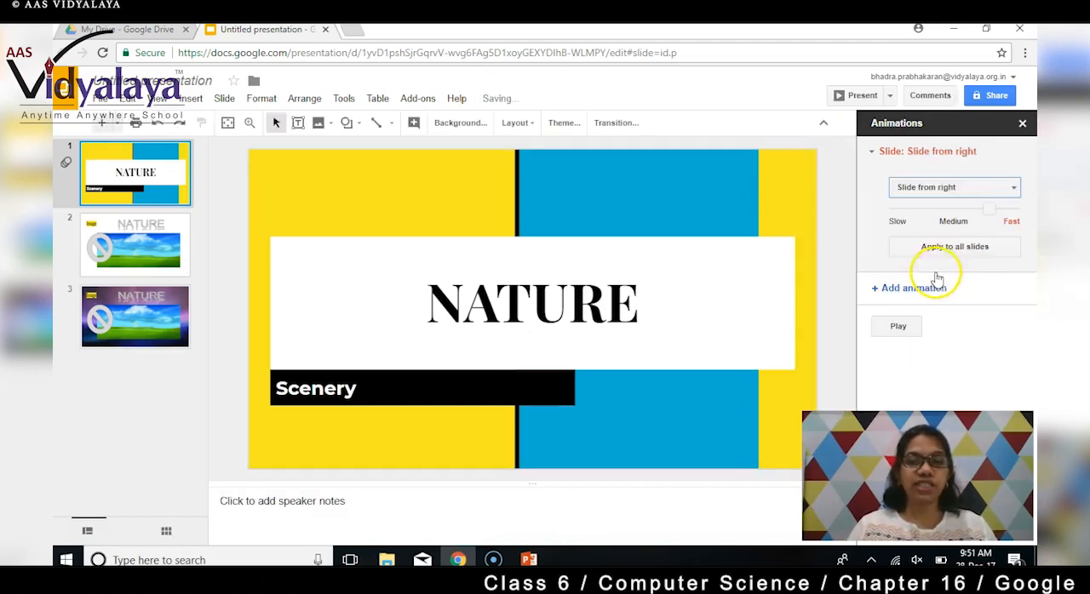
pyautogui.click(898, 327)
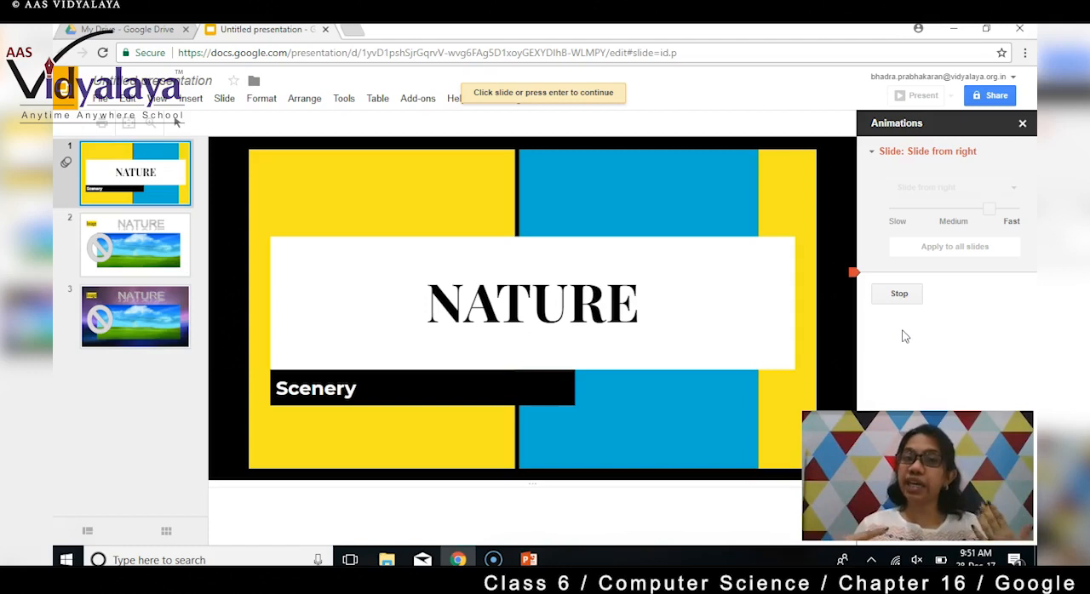
pyautogui.click(856, 197)
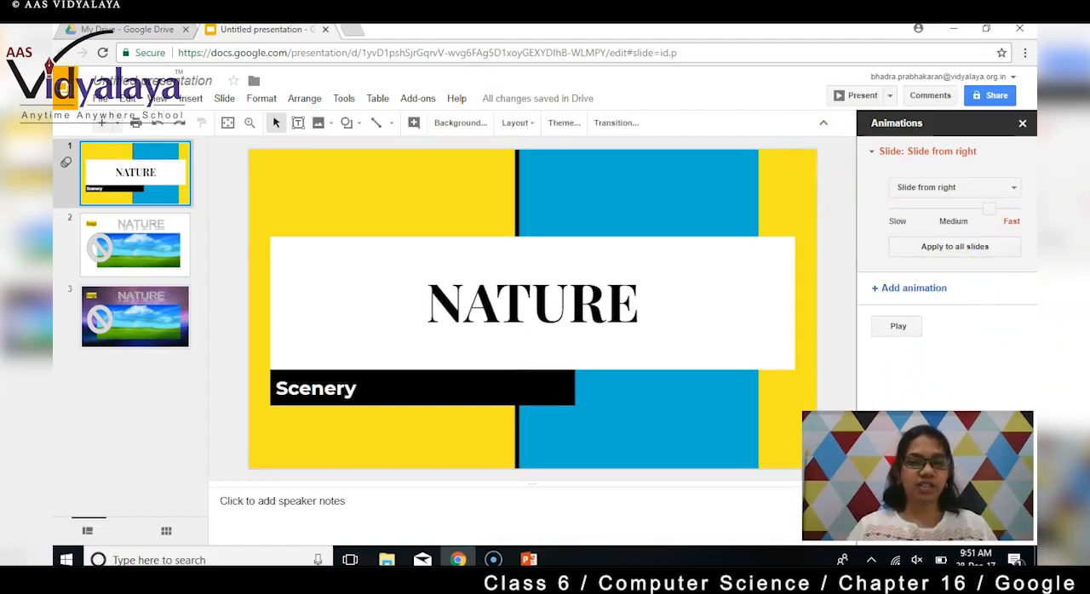
pyautogui.click(1022, 123)
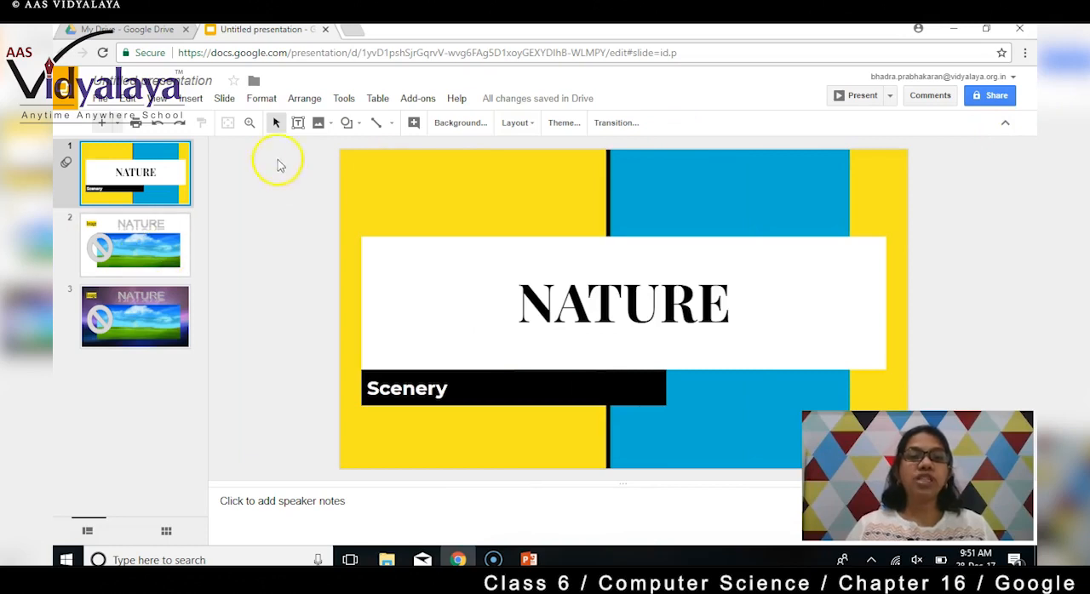
# - Move slide 2 up one position in the slide order, and move it back down
pyautogui.click(224, 98)
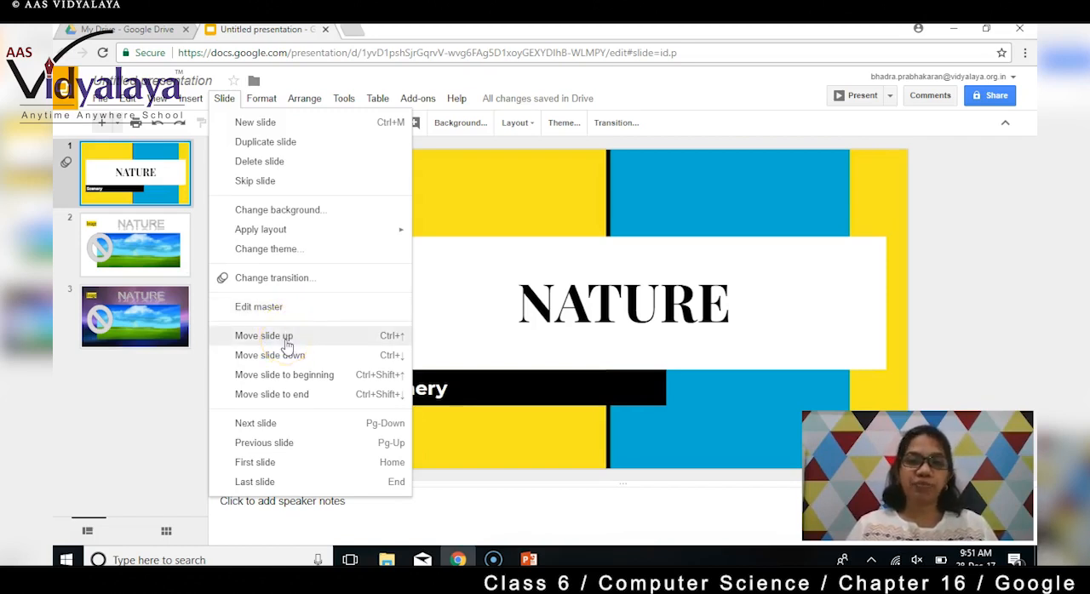
pyautogui.click(132, 244)
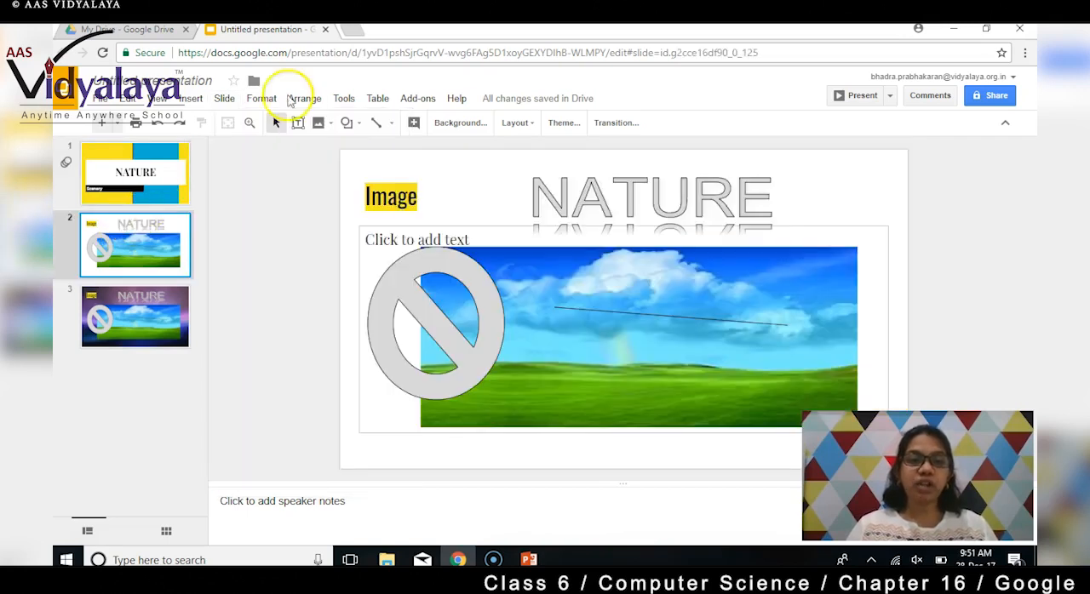
pyautogui.click(224, 99)
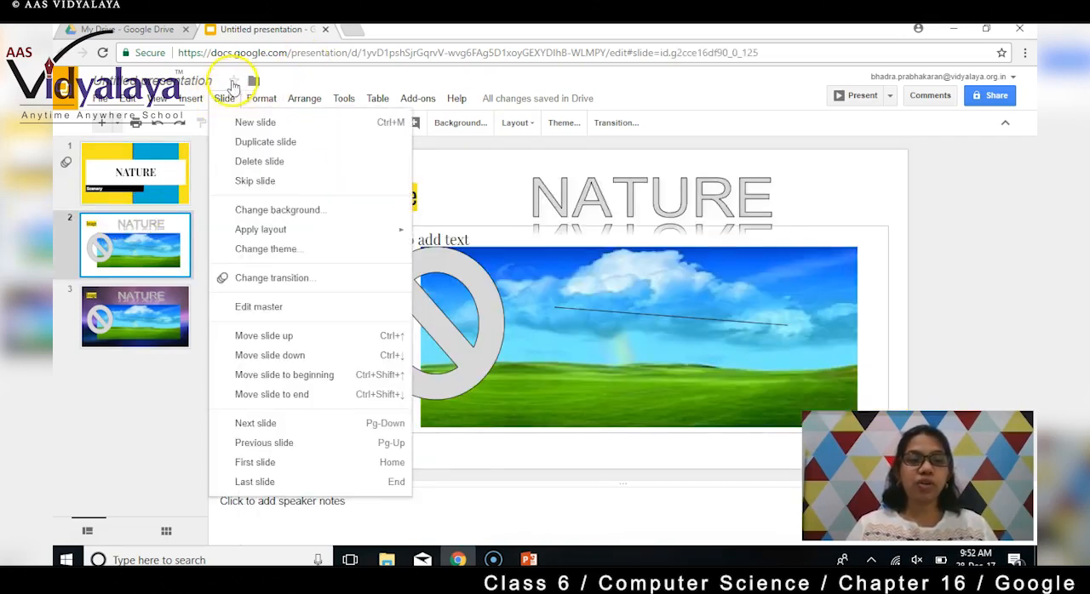
pyautogui.click(252, 339)
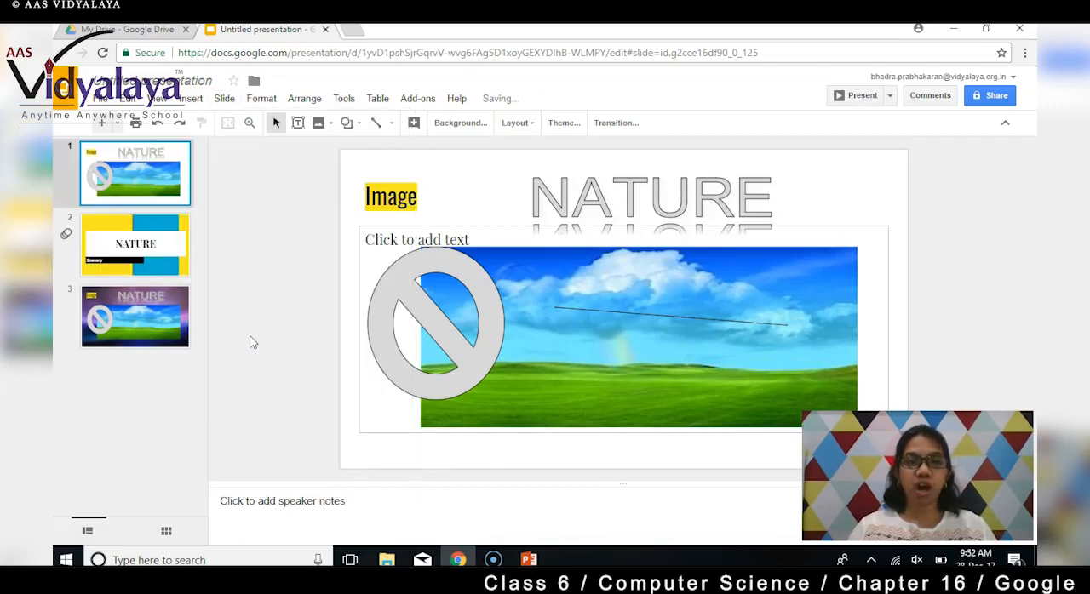
pyautogui.click(166, 169)
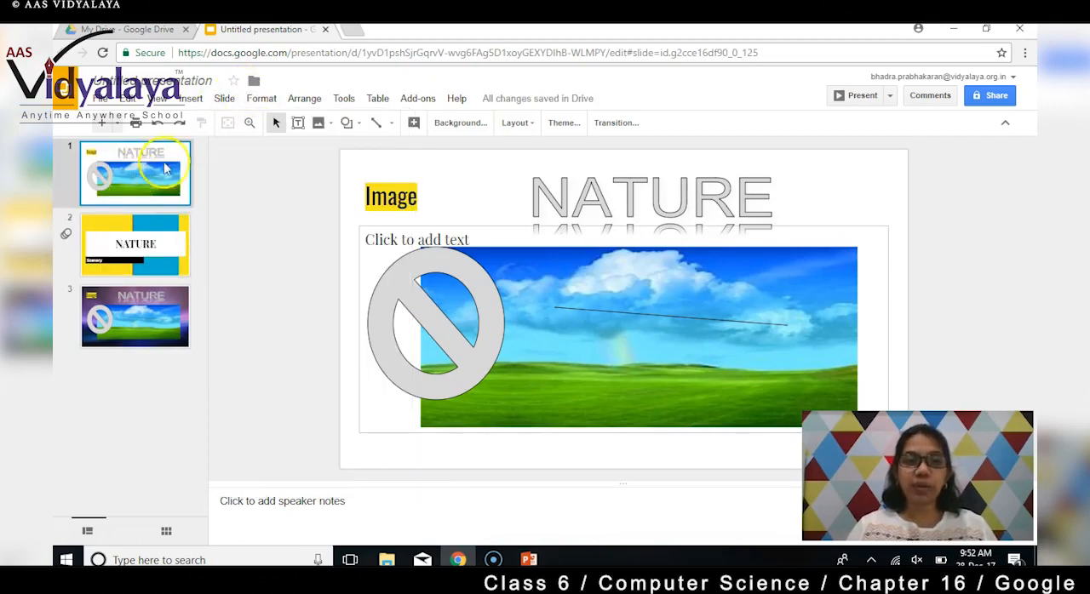
pyautogui.click(224, 98)
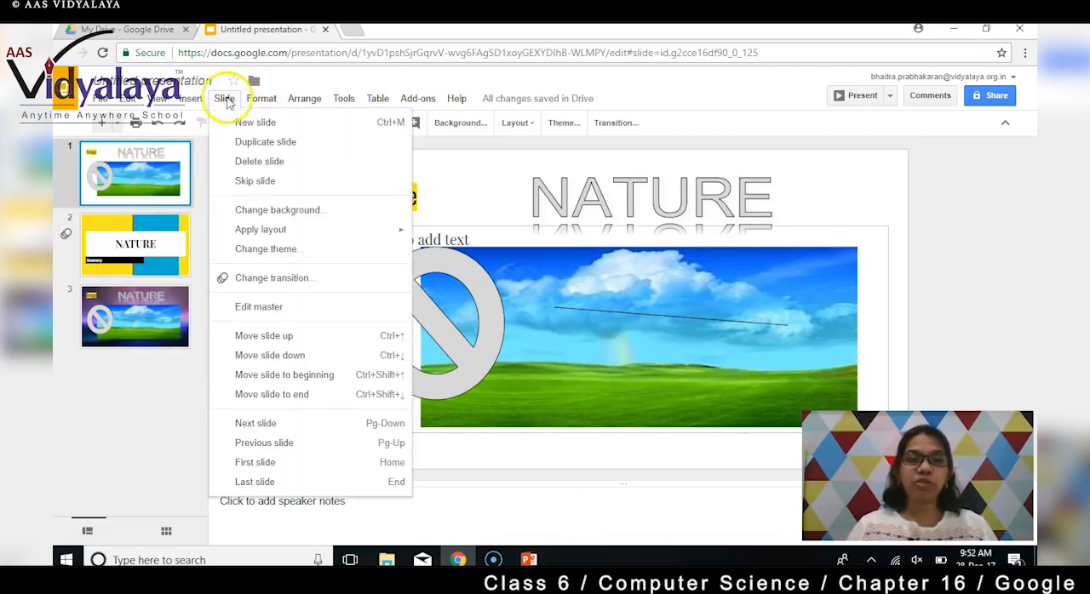
pyautogui.click(299, 356)
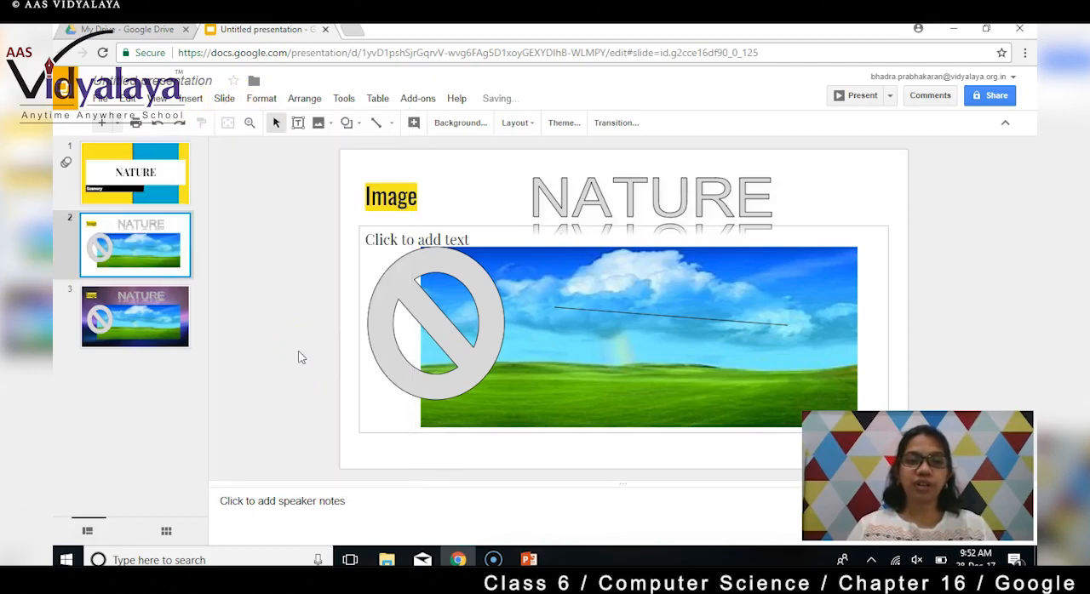
# - Move slide 3 to the beginning of the presentation, and move it back to the end
pyautogui.click(128, 311)
pyautogui.click(224, 98)
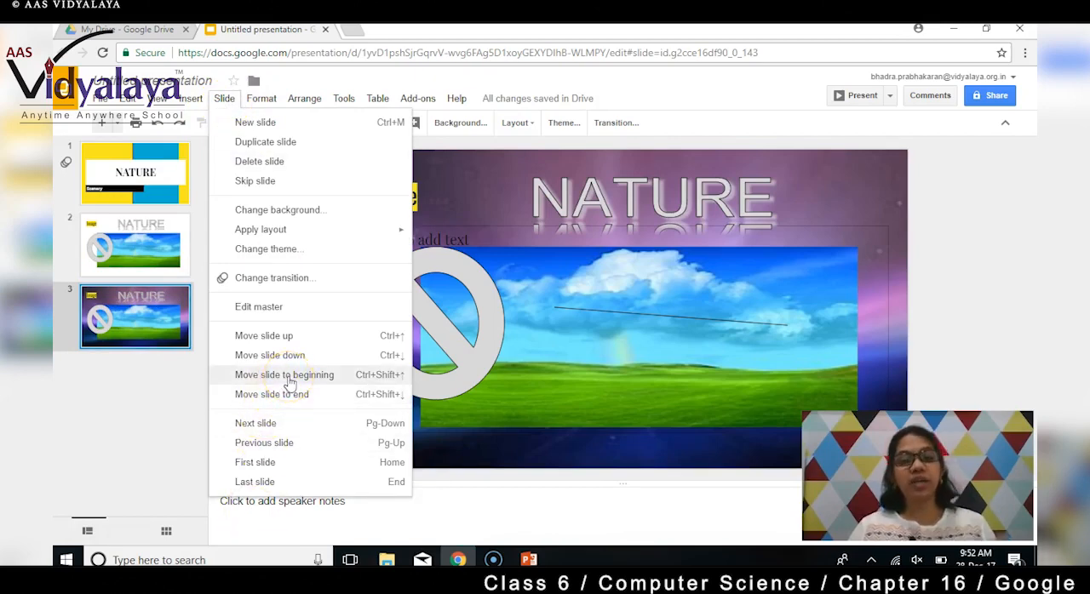
pyautogui.click(290, 384)
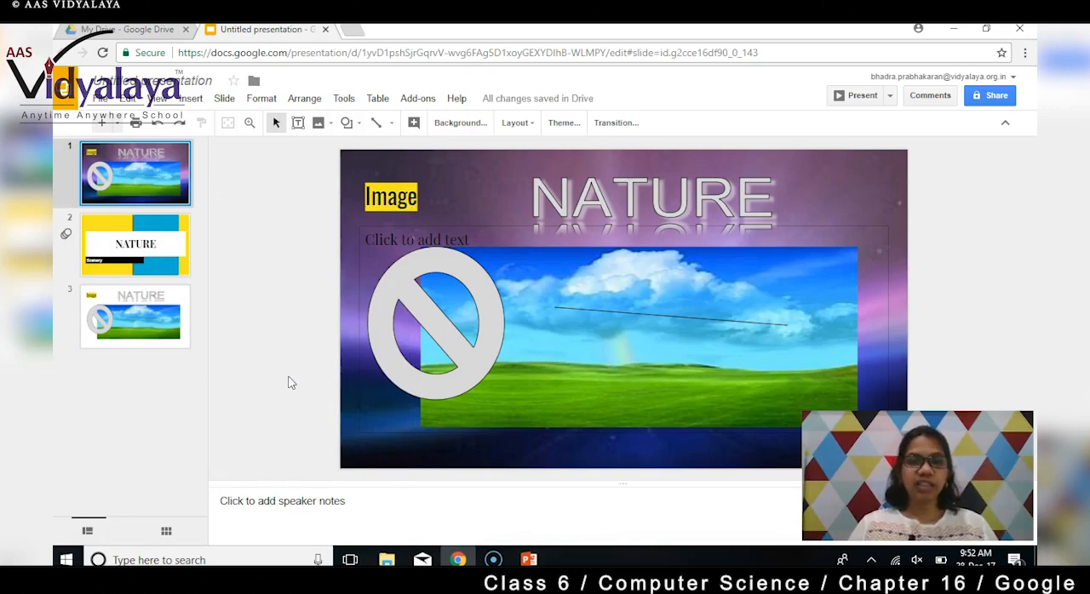
pyautogui.click(224, 99)
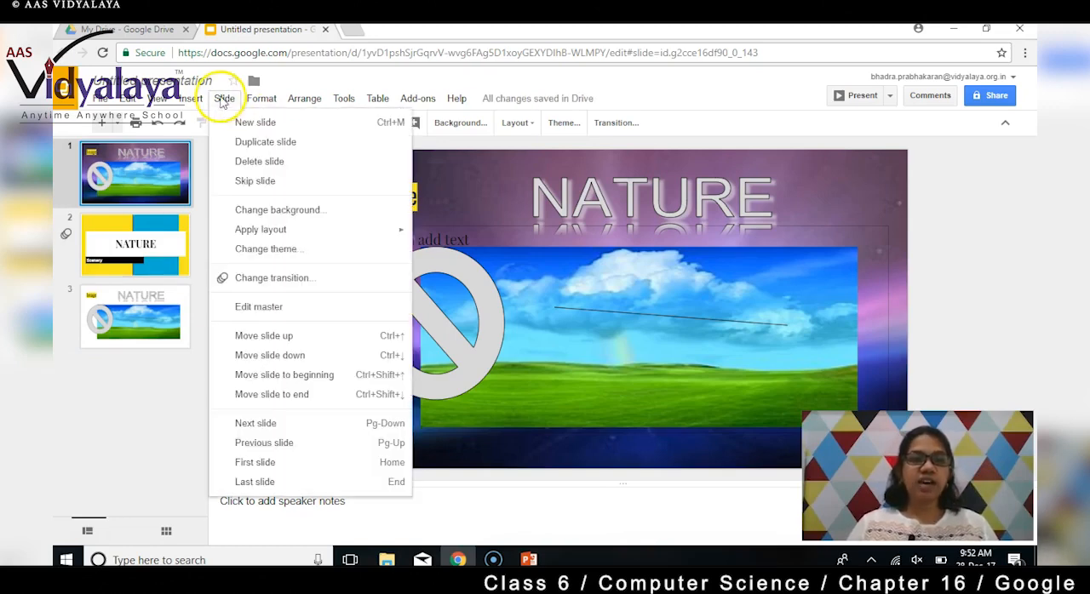
pyautogui.click(272, 395)
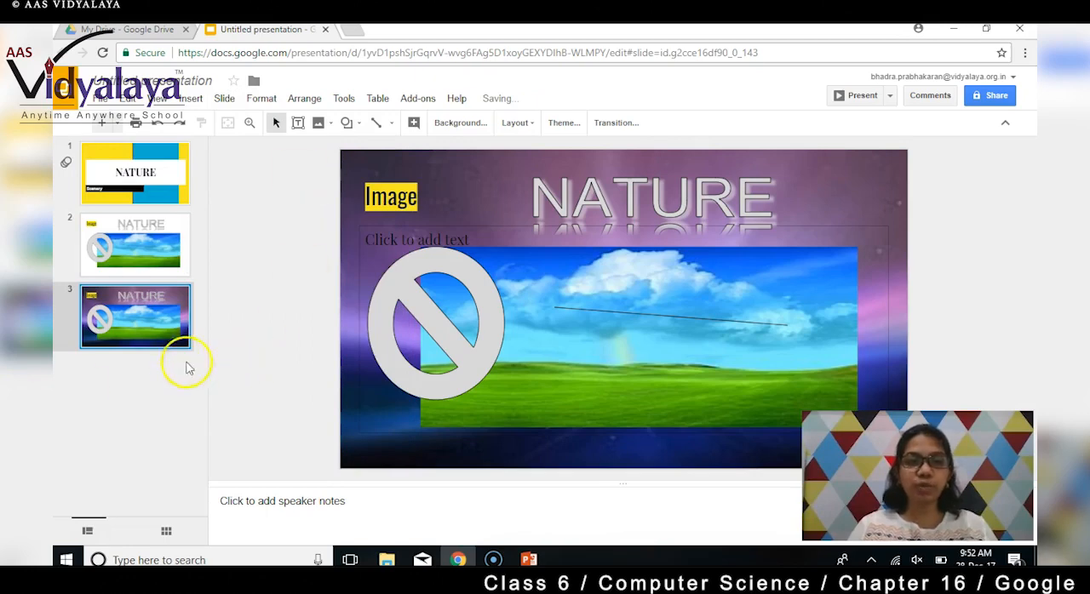
# - Step forward and backward between slides 3, 2 and 1, finishing on slide 1
pyautogui.click(222, 100)
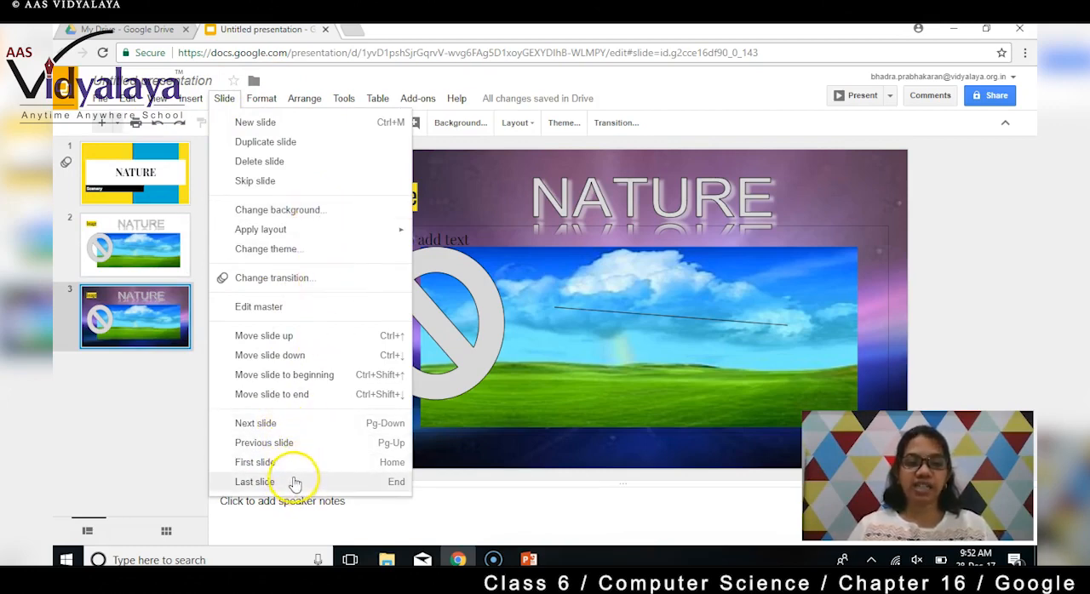
pyautogui.click(256, 424)
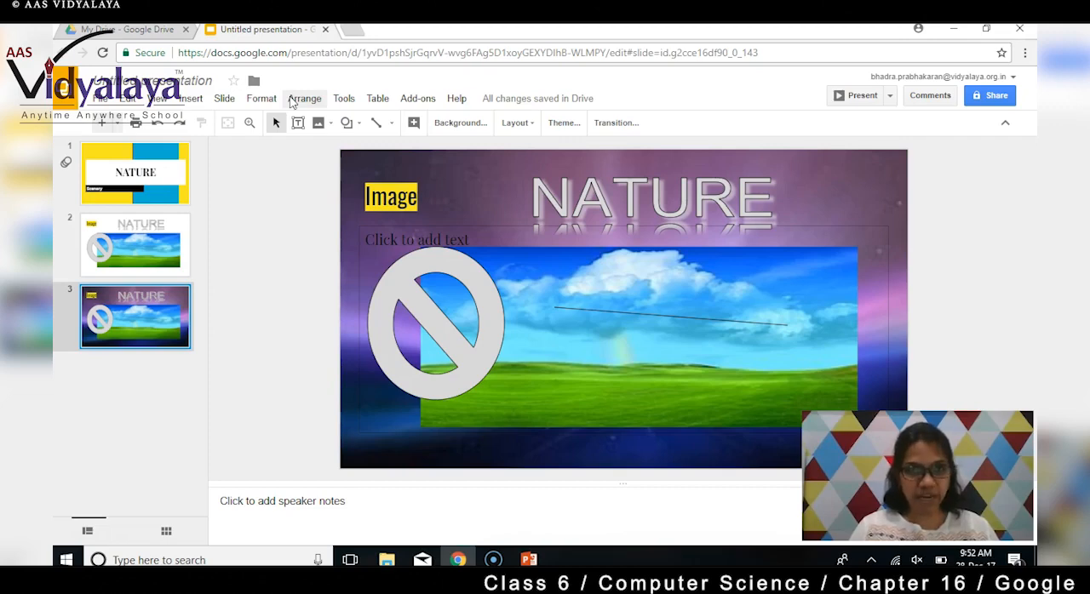
pyautogui.press('Up')
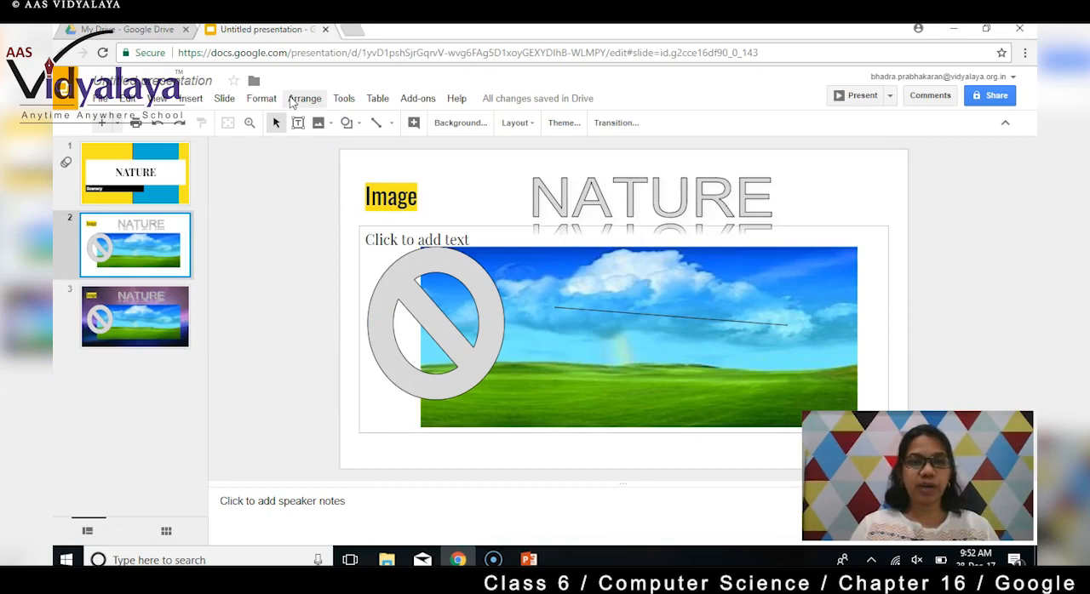
pyautogui.press('Down')
pyautogui.press('Up')
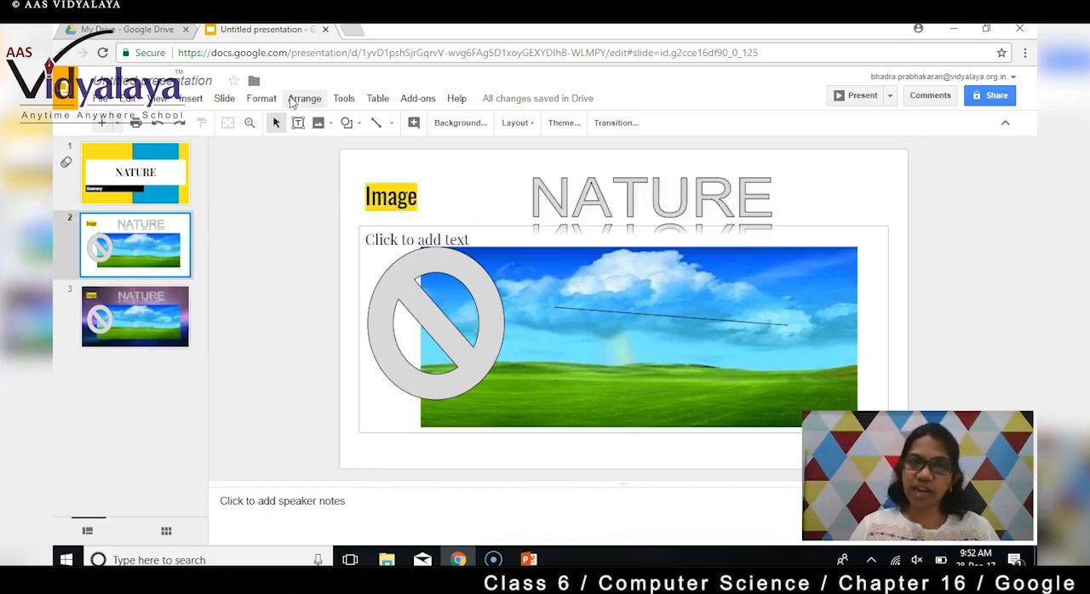
pyautogui.press('Up')
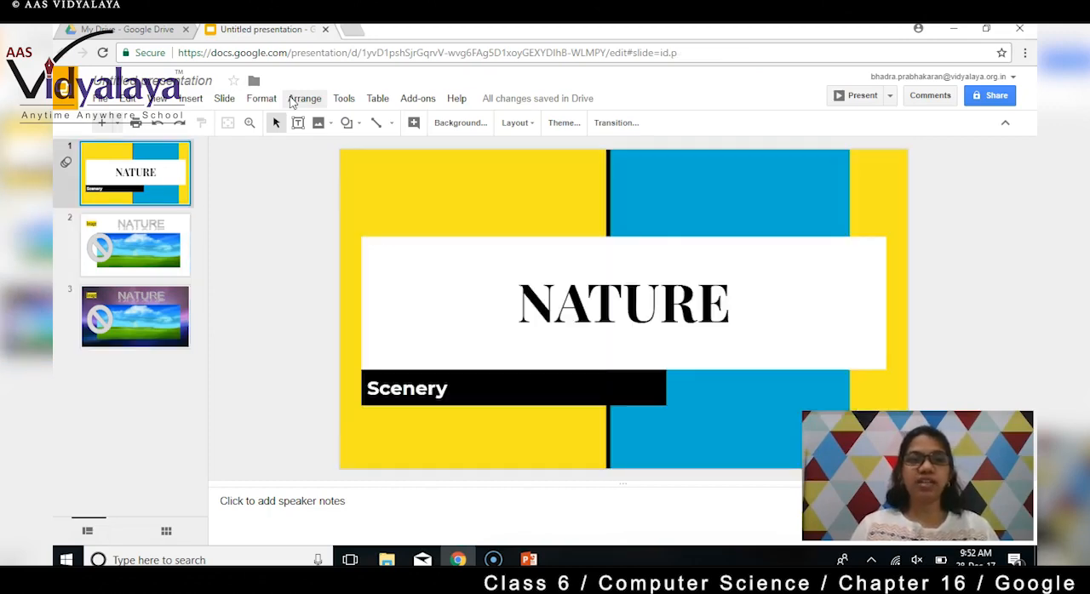
pyautogui.click(225, 100)
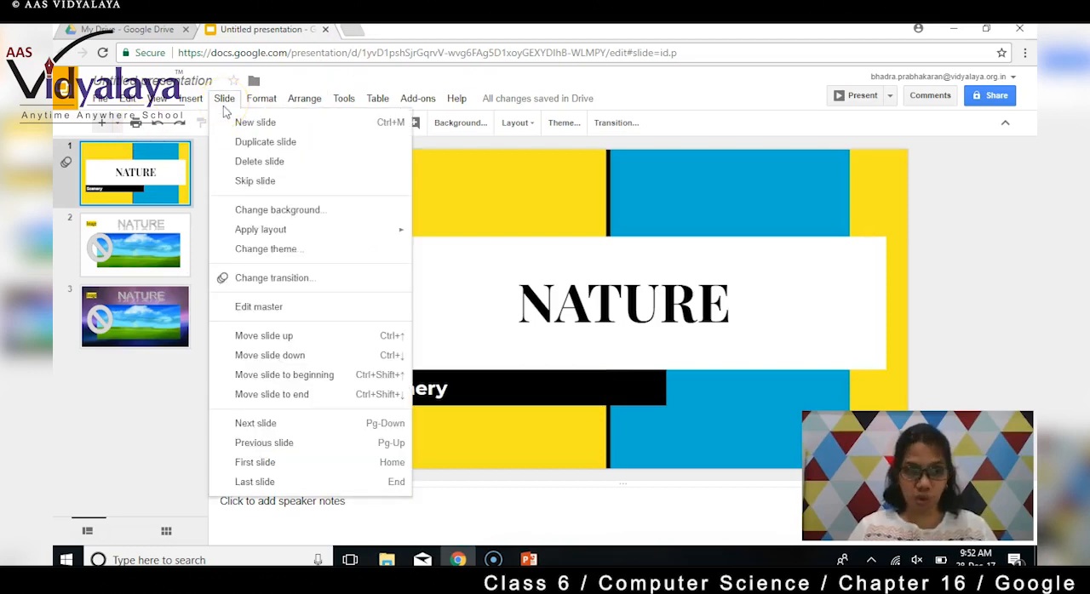
pyautogui.click(151, 345)
pyautogui.click(158, 181)
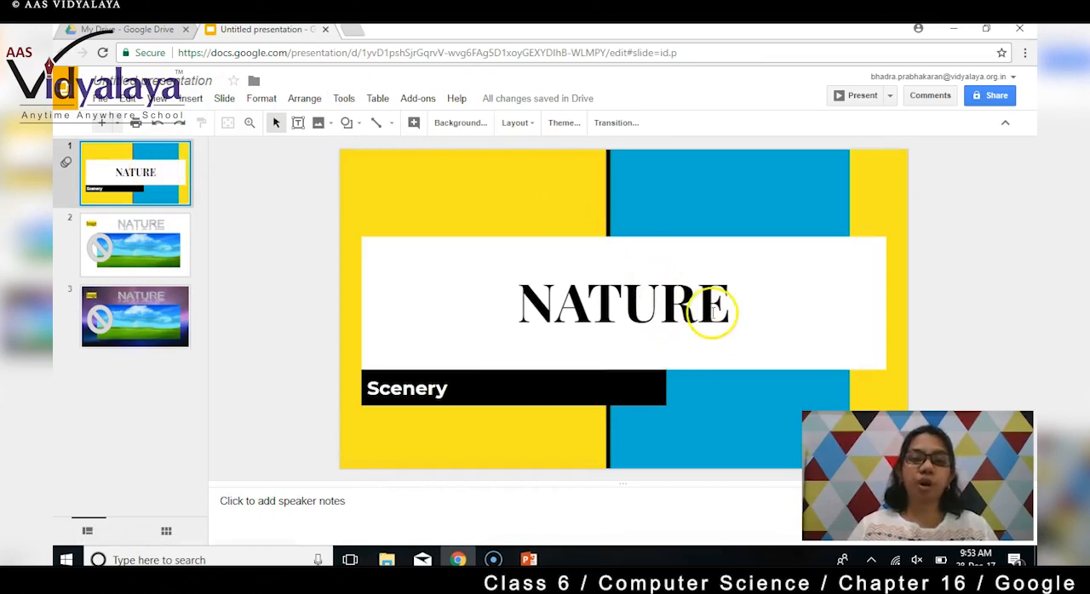
# - Remove the bold formatting from the title NATURE on slide 1
pyautogui.click(703, 310)
pyautogui.click(261, 99)
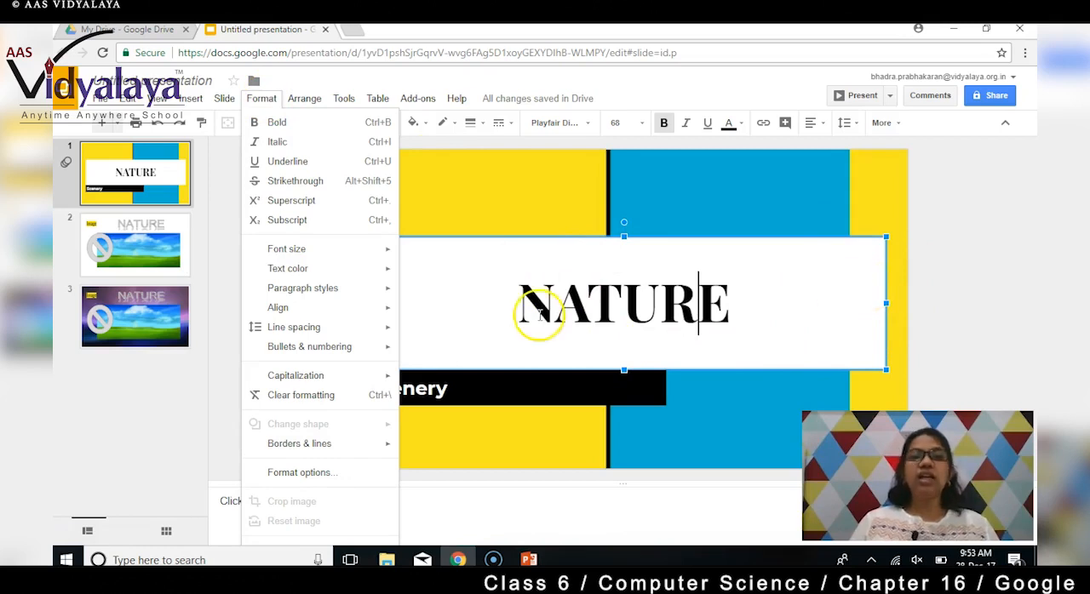
pyautogui.moveTo(774, 319); pyautogui.dragTo(488, 316)
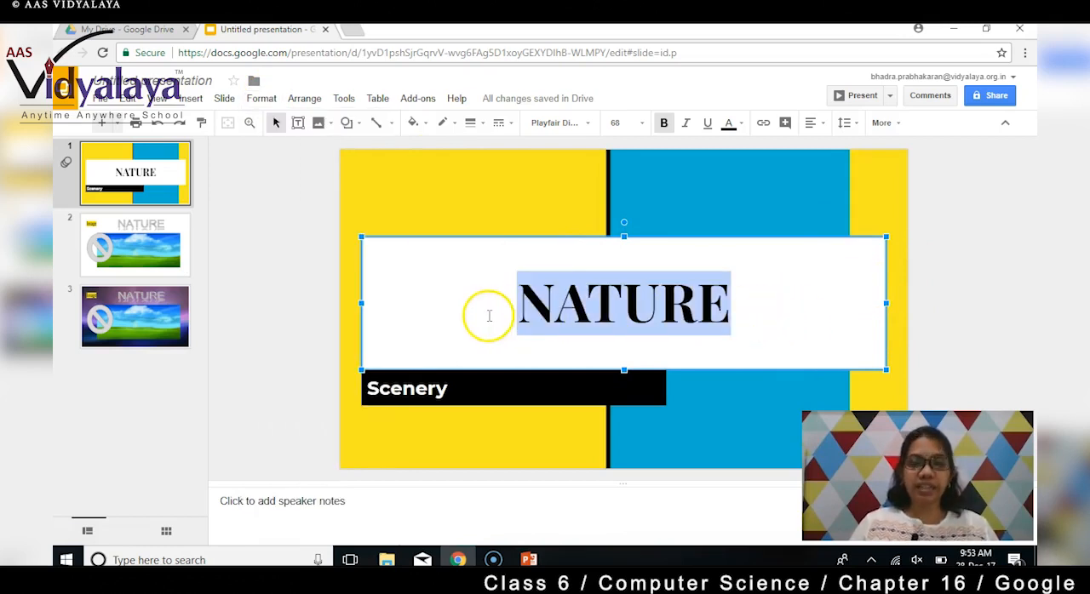
pyautogui.click(269, 100)
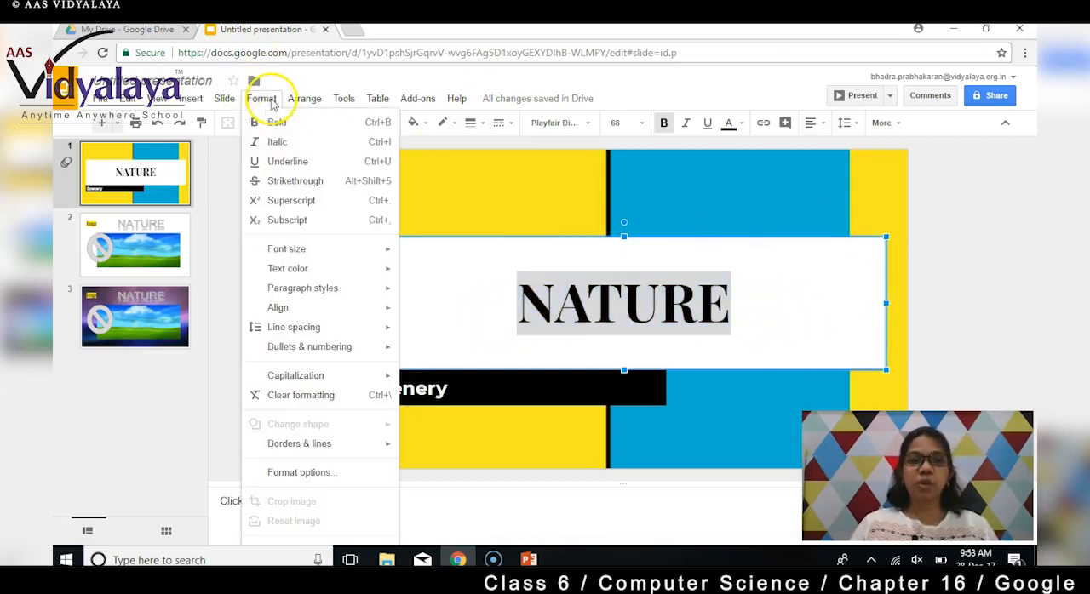
pyautogui.click(290, 132)
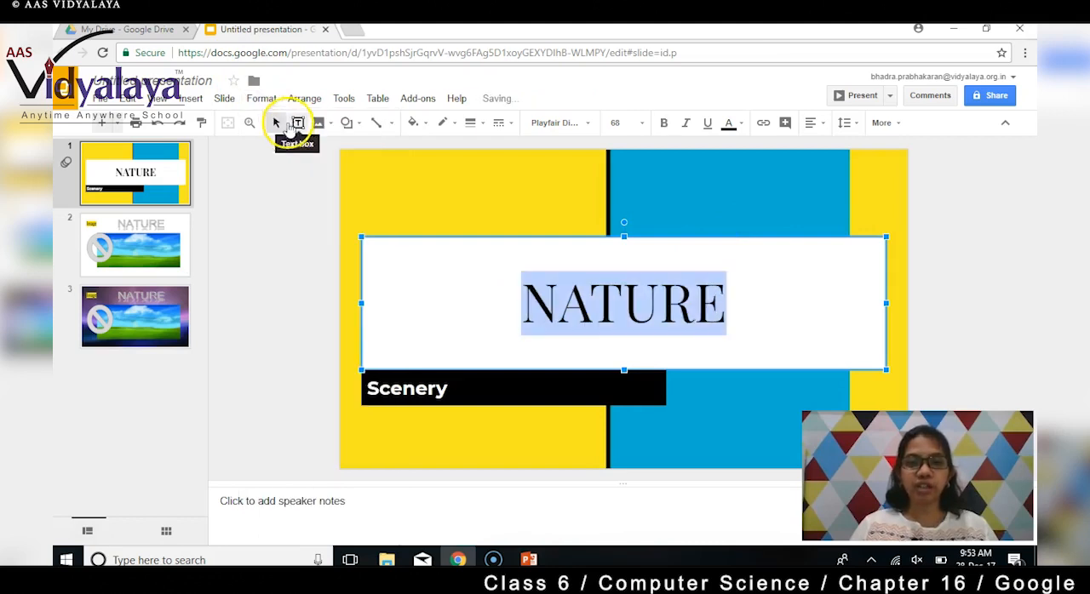
# - Make the title NATURE on slide 1 bold, italic and underlined
pyautogui.click(264, 99)
pyautogui.click(277, 126)
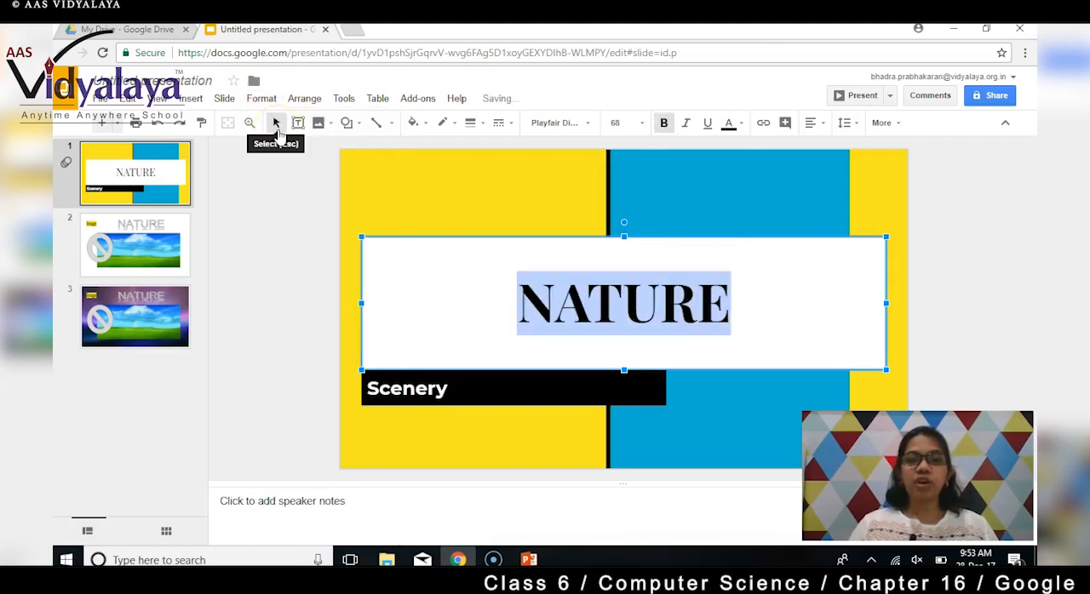
pyautogui.click(264, 99)
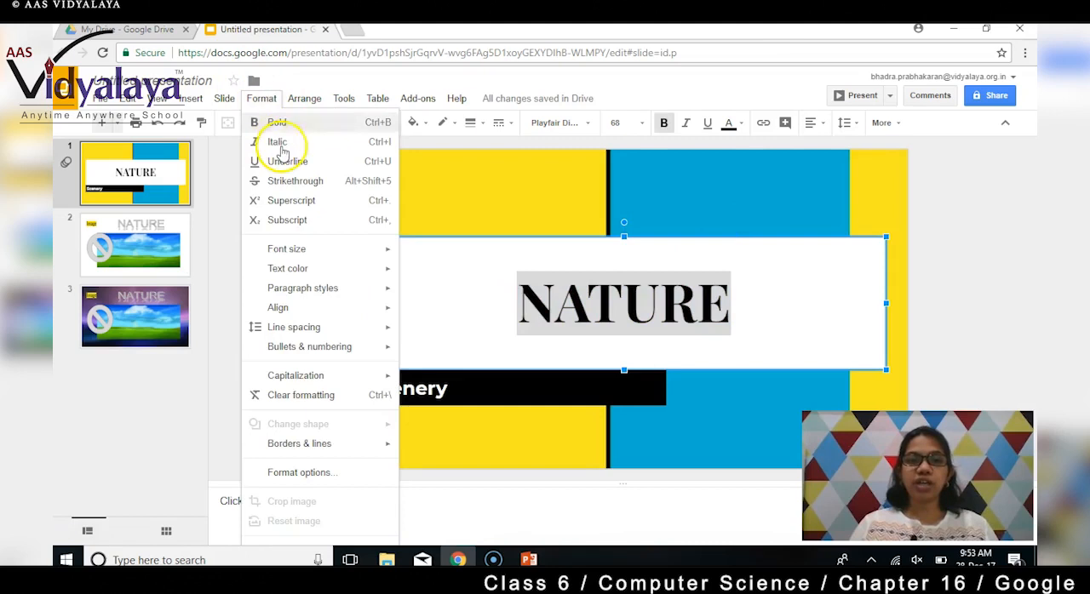
pyautogui.click(279, 145)
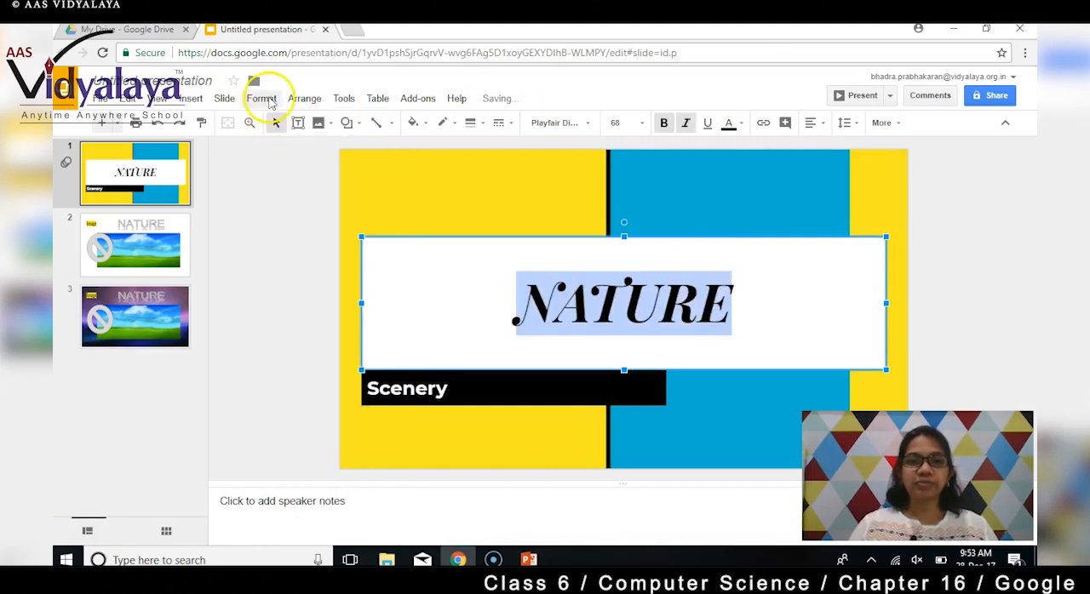
pyautogui.click(266, 98)
pyautogui.click(284, 162)
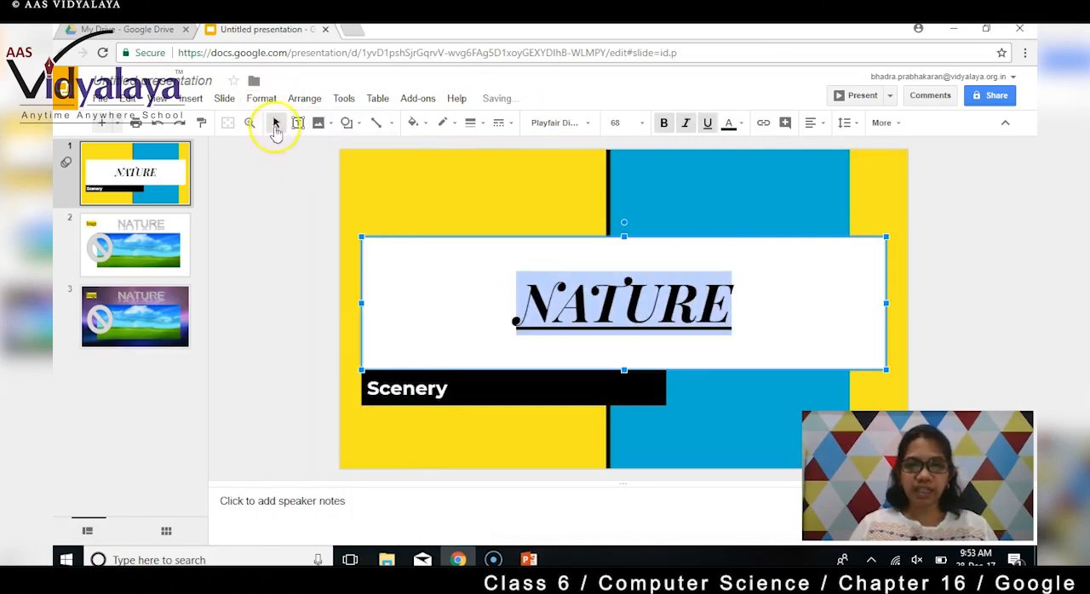
# - Apply strikethrough to the title NATURE, and remove it again
pyautogui.click(263, 98)
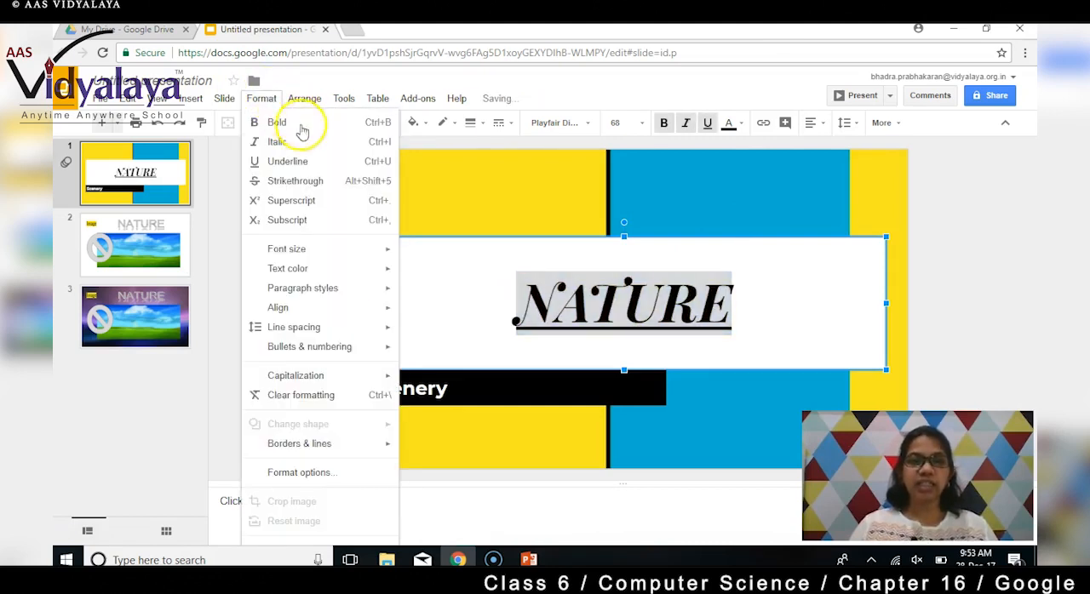
pyautogui.click(296, 181)
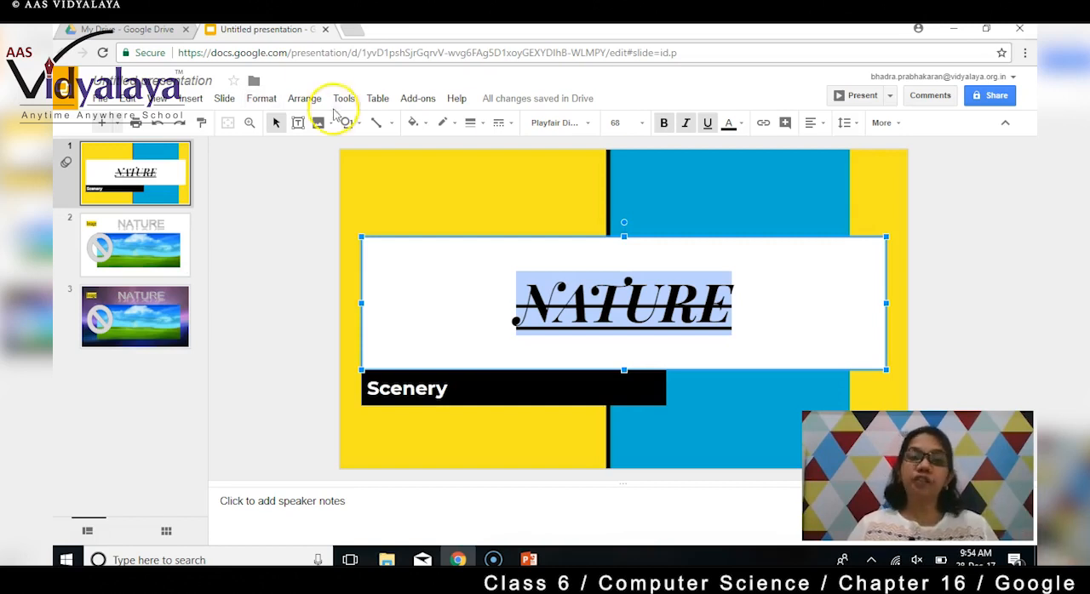
pyautogui.click(263, 99)
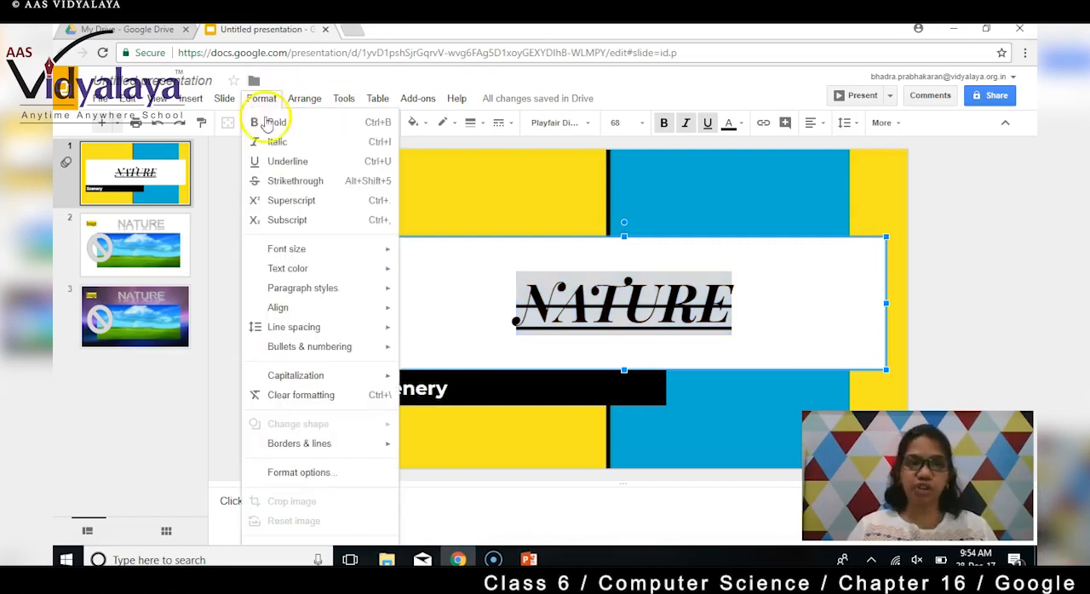
pyautogui.click(291, 183)
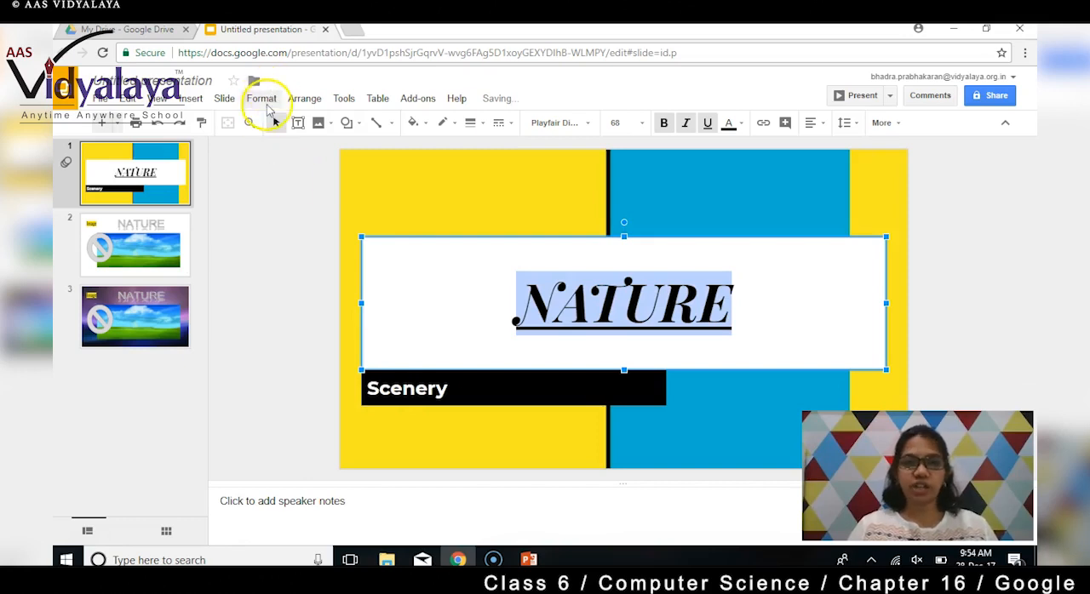
# - Add 23rd after the word NATURE in the title on slide 1
pyautogui.click(262, 100)
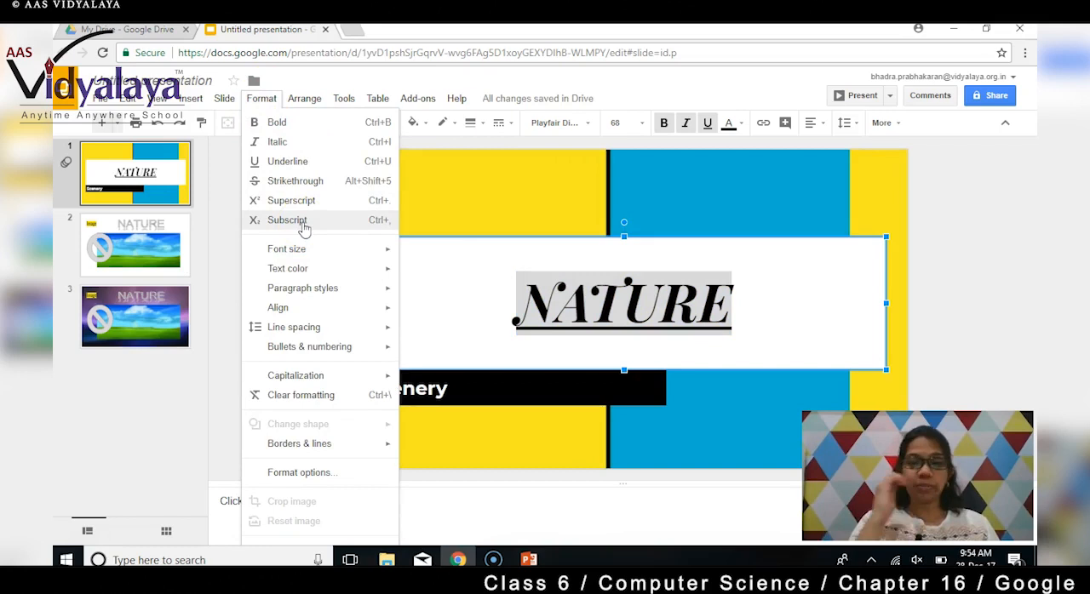
pyautogui.click(806, 325)
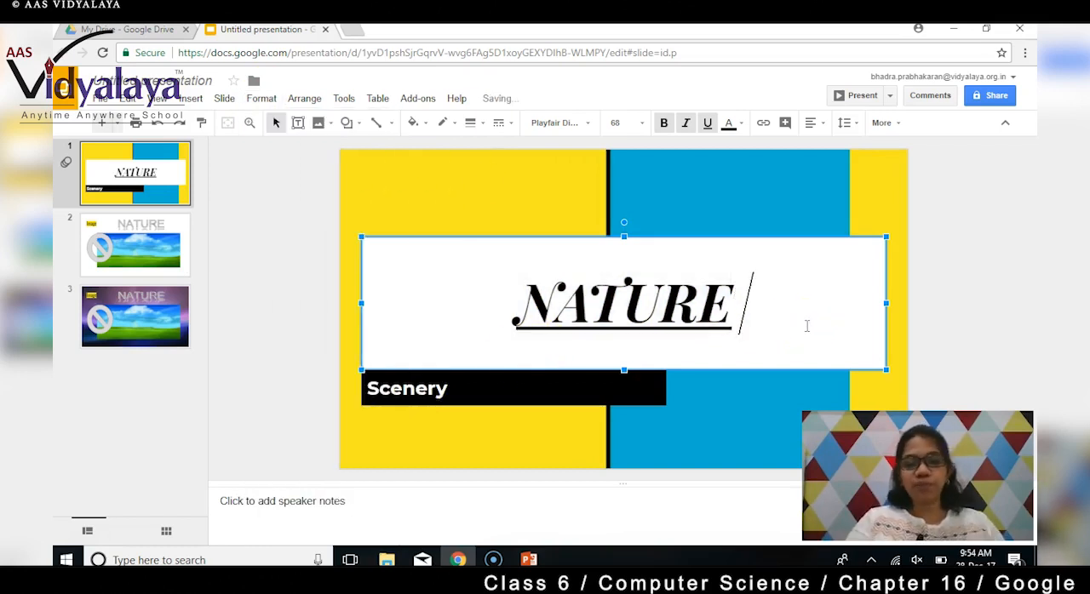
pyautogui.write('23')
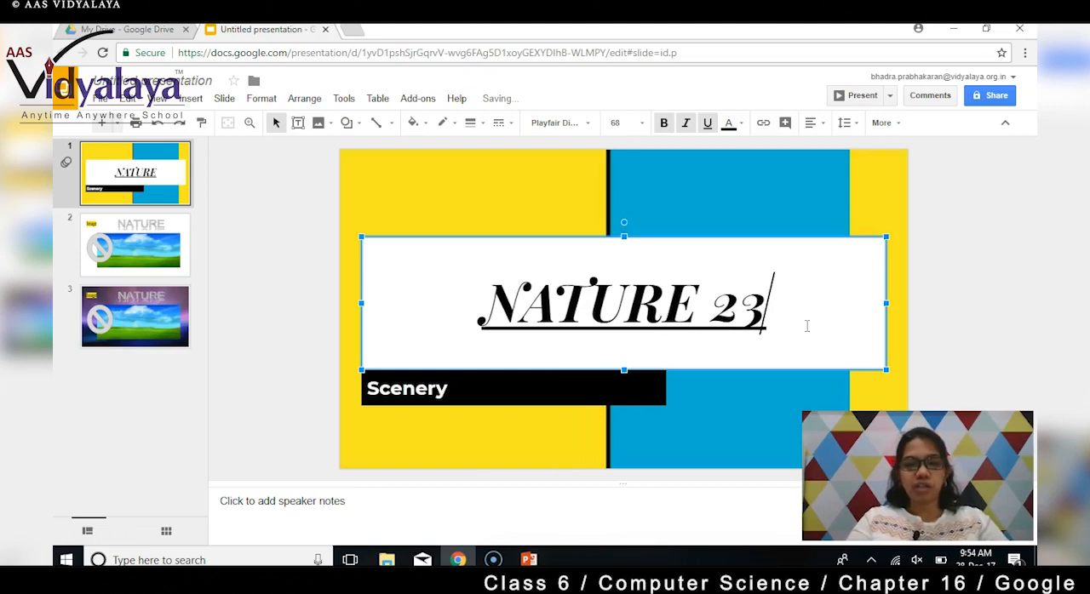
pyautogui.write('41')
pyautogui.press('BackSpace')
pyautogui.press('BackSpace')
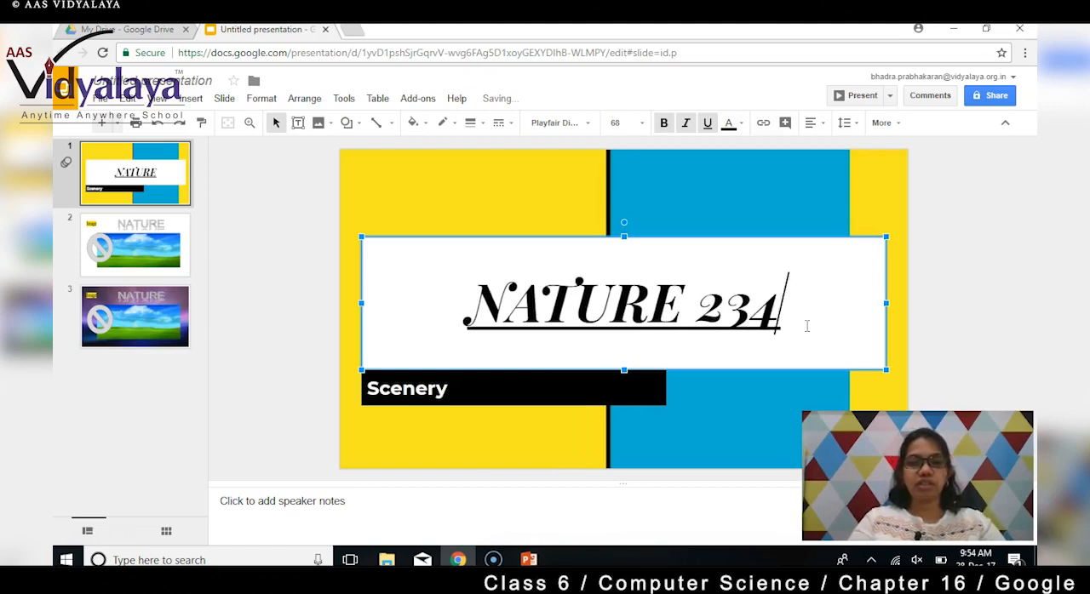
pyautogui.write('rd')
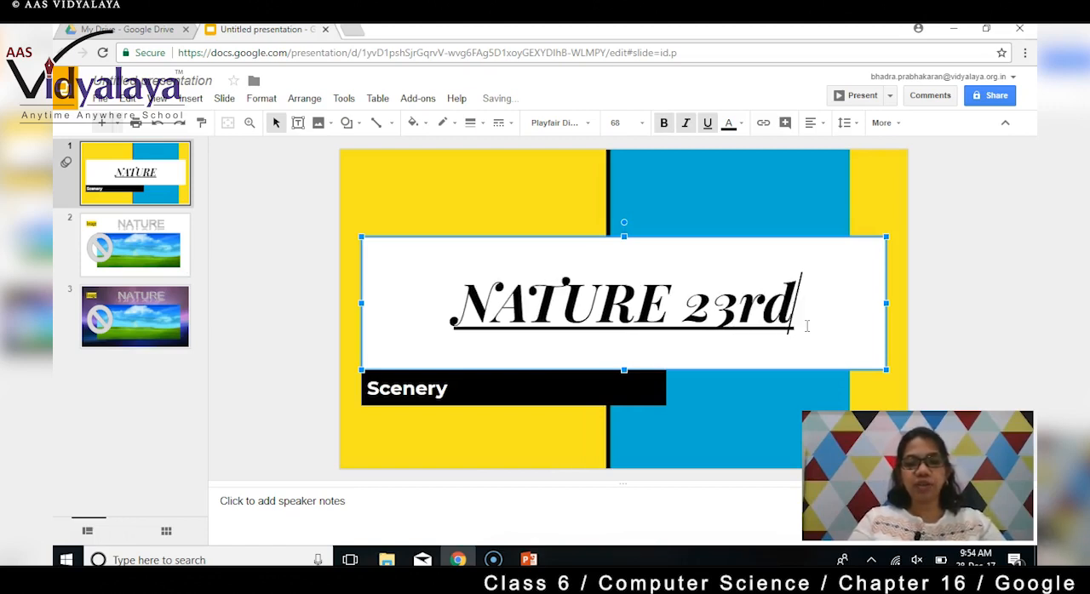
# - Format the letters rd after 23 in the title as superscript
pyautogui.click(794, 309)
pyautogui.moveTo(794, 309); pyautogui.dragTo(739, 312)
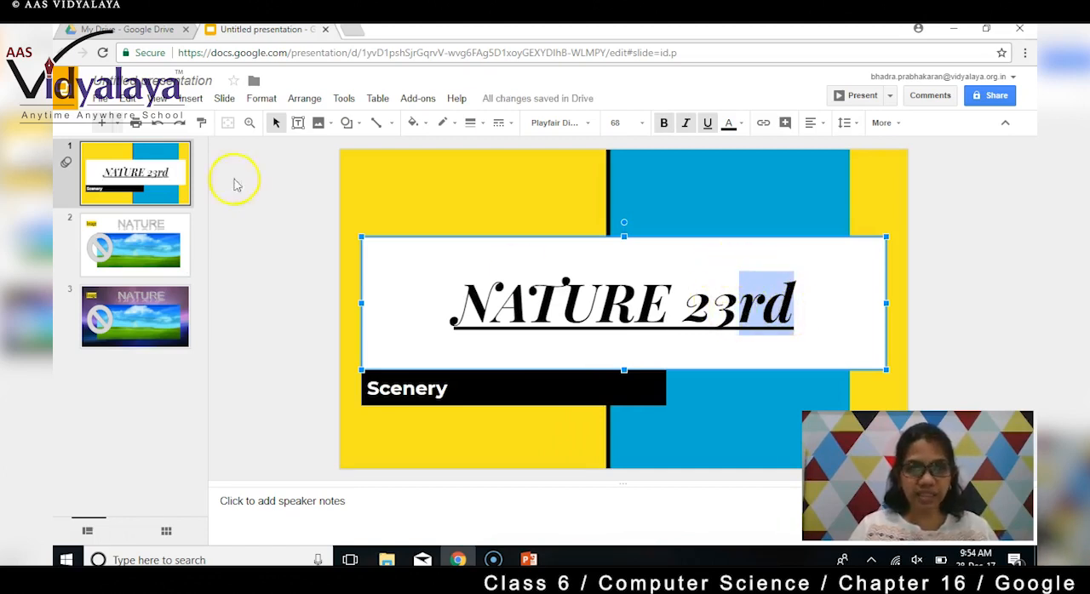
pyautogui.click(261, 98)
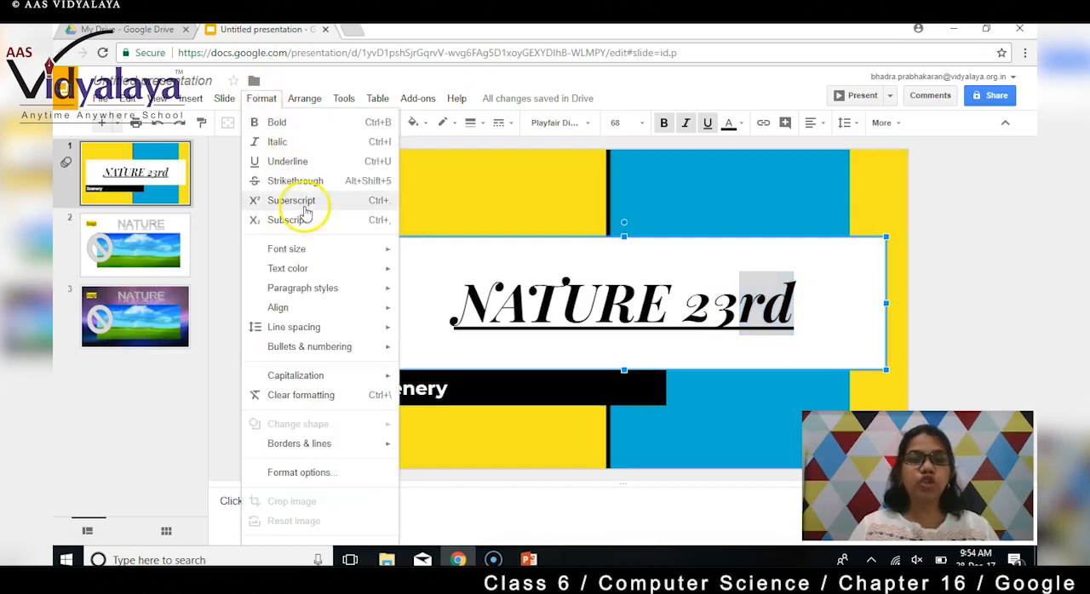
pyautogui.click(305, 206)
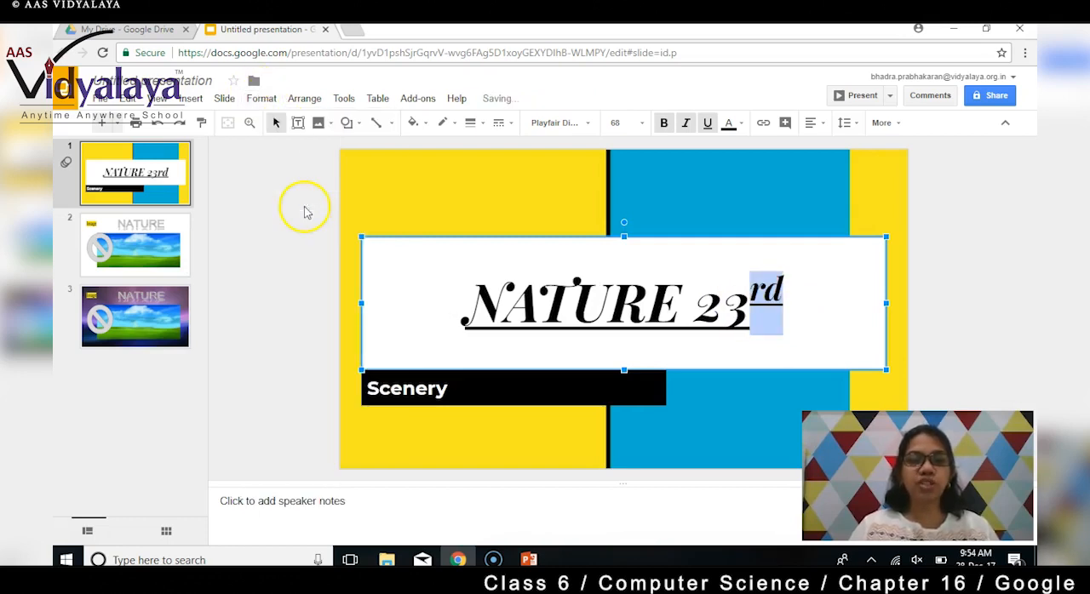
pyautogui.click(802, 325)
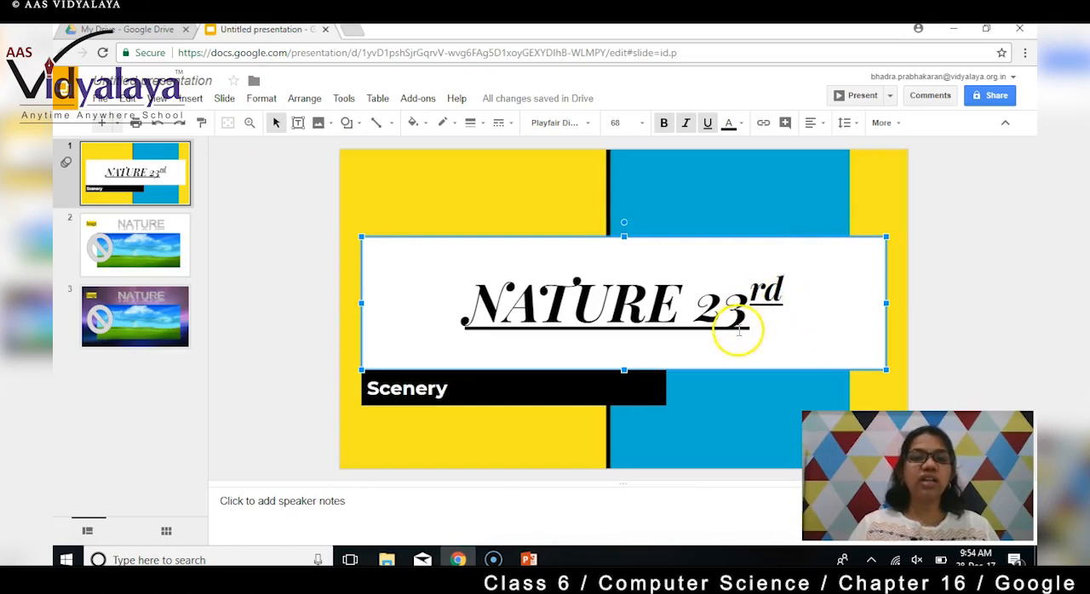
# - Turn off superscript after a space at the end of the title, and add 410 at normal text height
pyautogui.moveTo(791, 297); pyautogui.dragTo(752, 291)
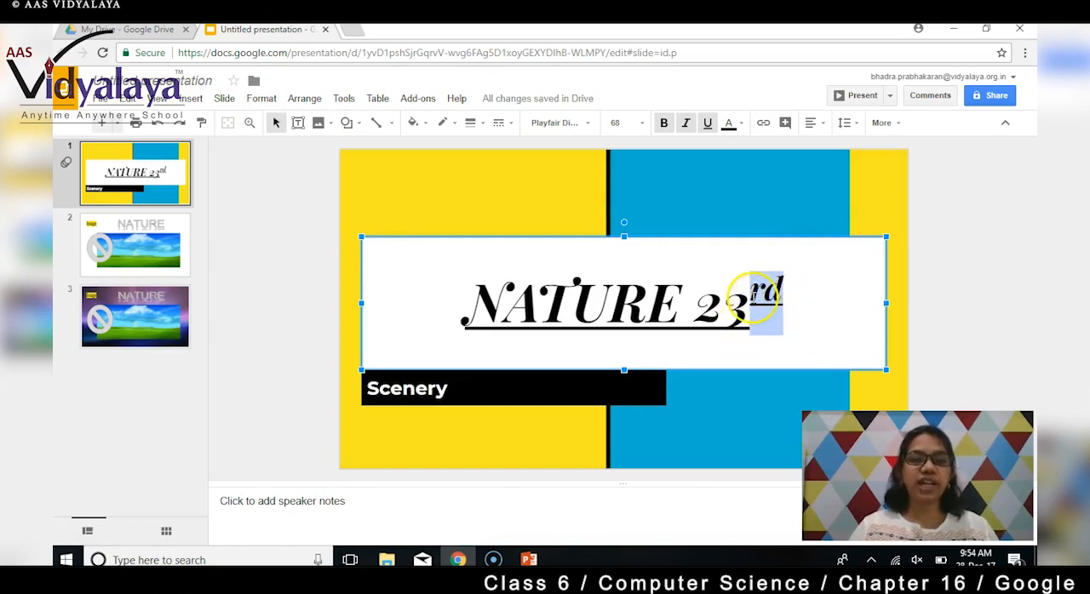
pyautogui.click(798, 302)
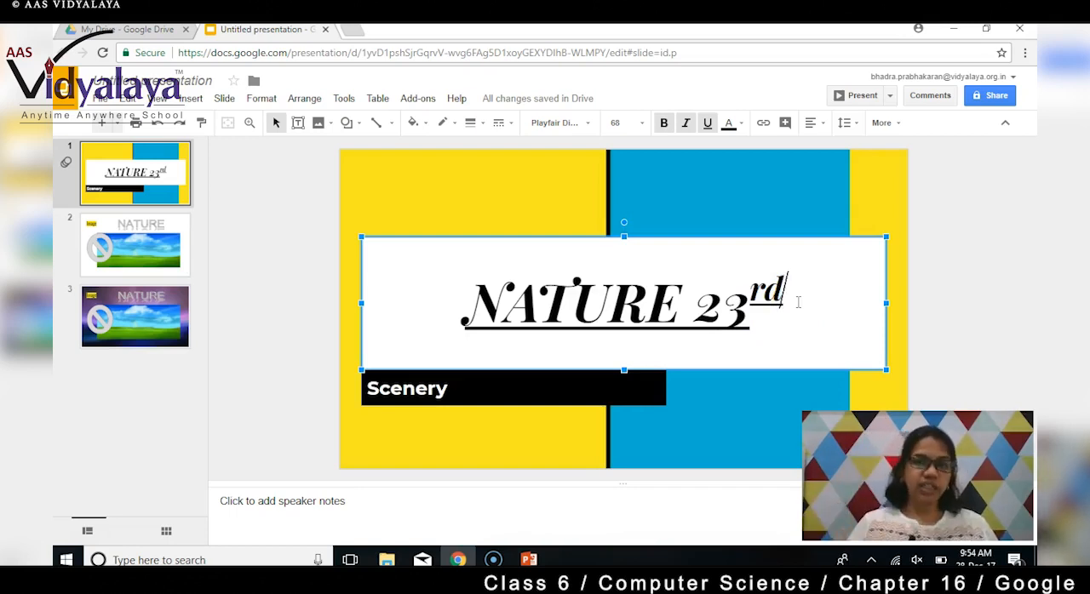
pyautogui.write('/')
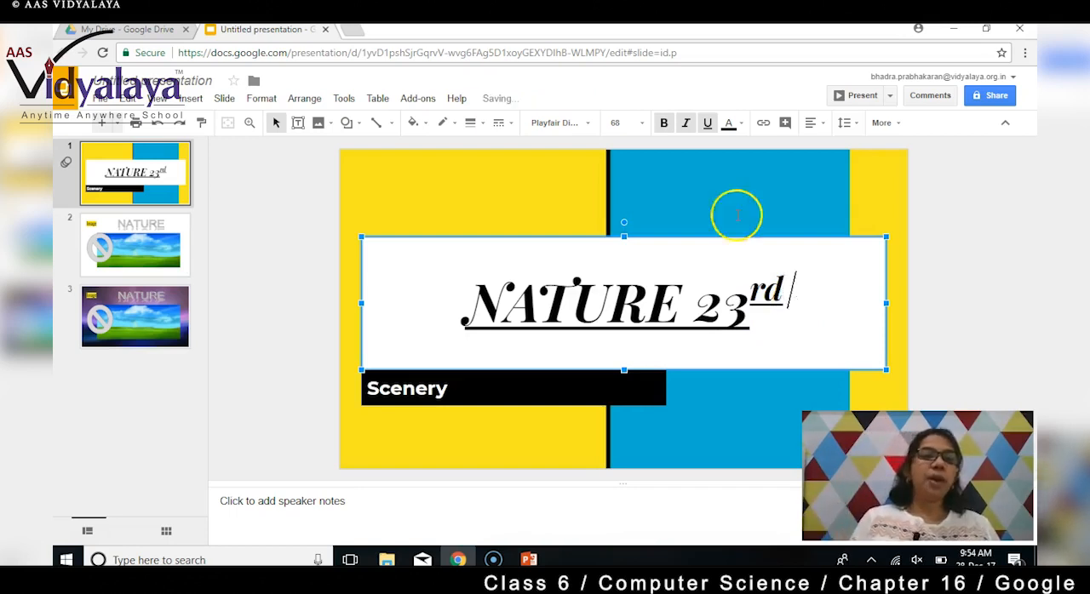
pyautogui.click(264, 98)
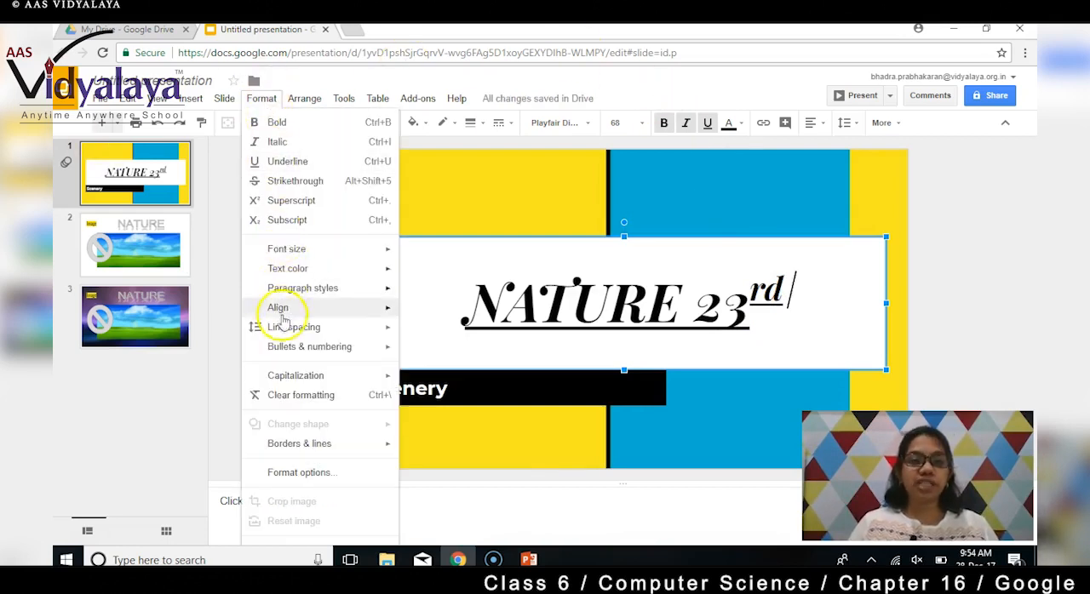
pyautogui.click(292, 202)
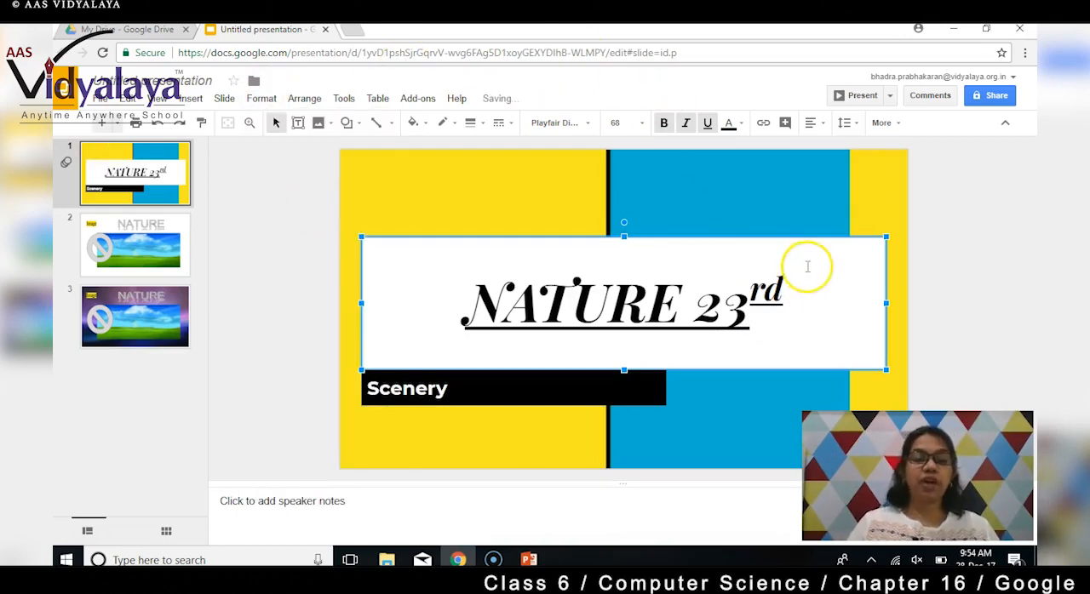
pyautogui.write('4')
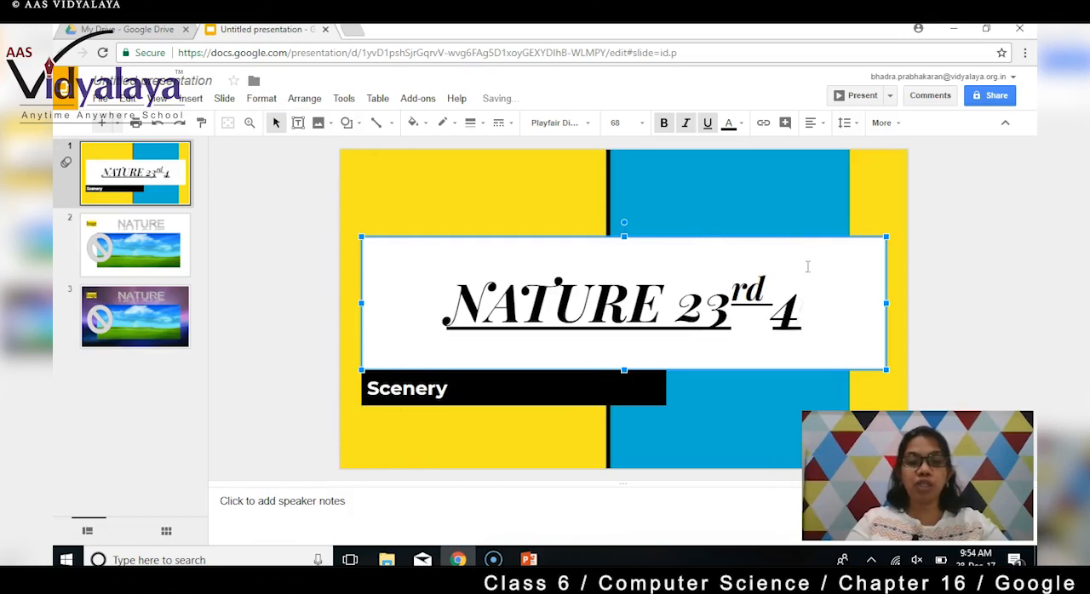
pyautogui.write('10')
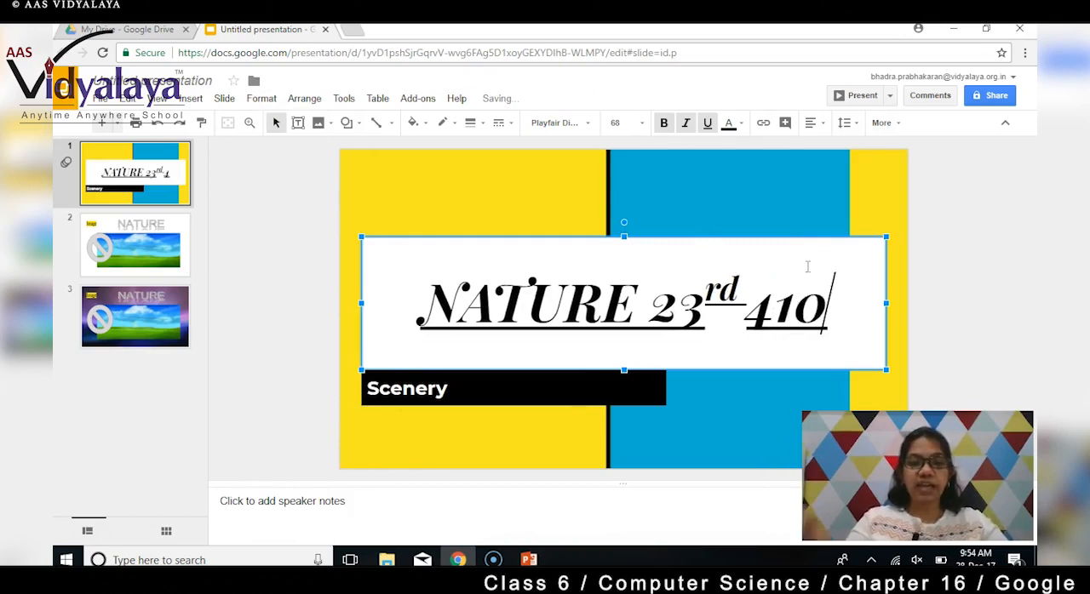
# - Format the 10 in 410 at the end of the title as subscript
pyautogui.click(784, 292)
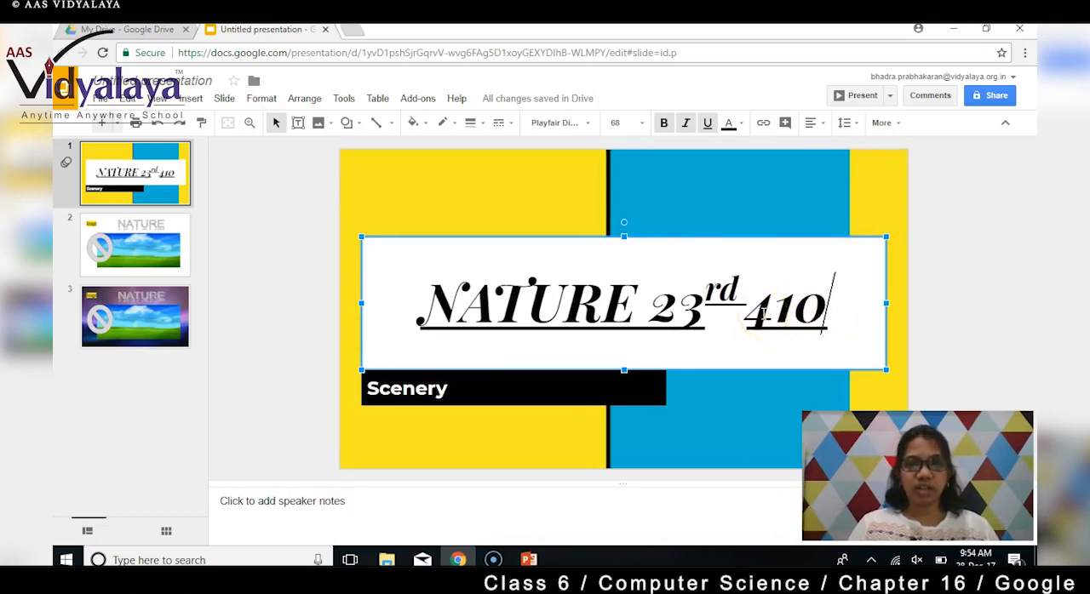
pyautogui.moveTo(764, 315); pyautogui.dragTo(827, 316)
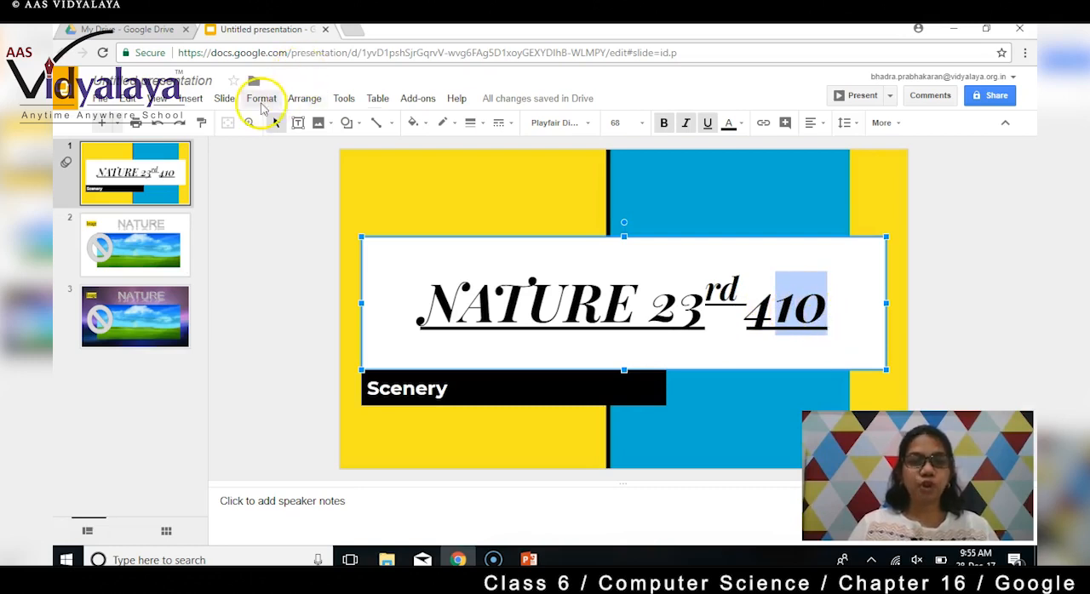
pyautogui.click(263, 99)
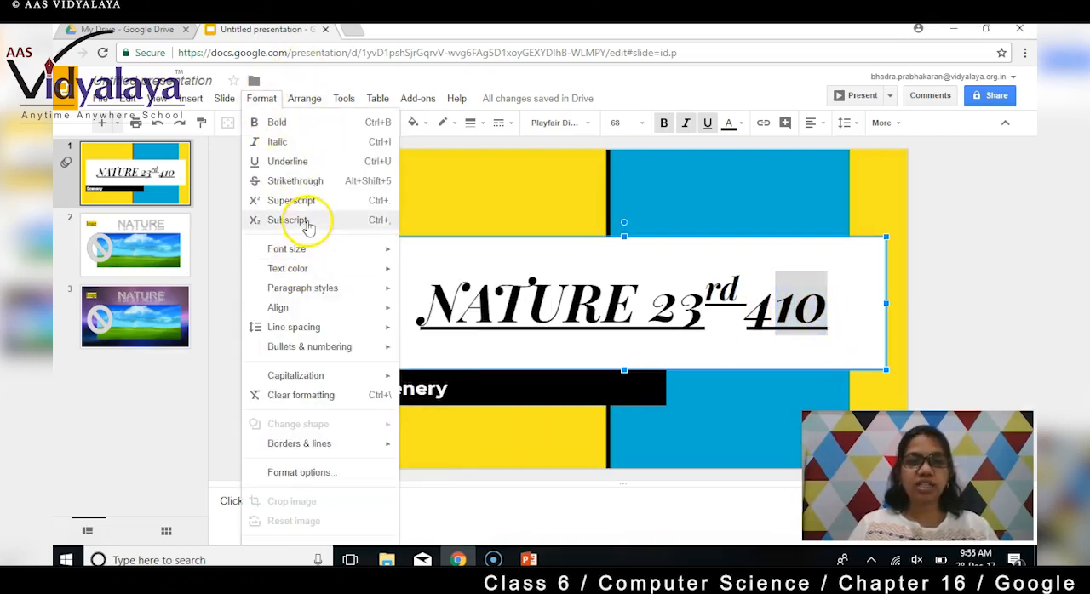
pyautogui.click(307, 223)
pyautogui.click(849, 323)
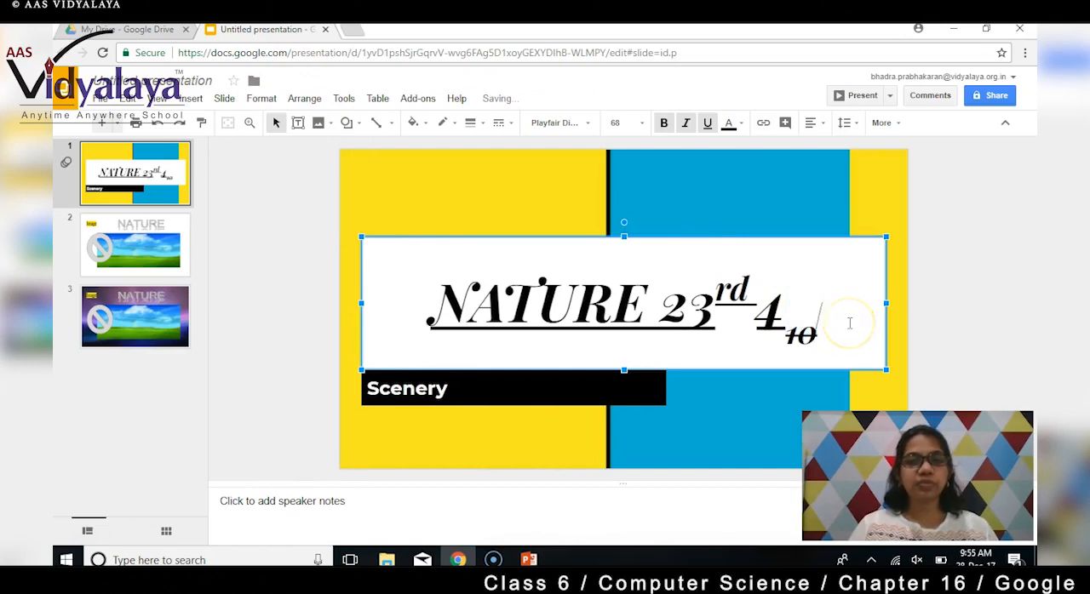
# - Remove the underline from the entire title text on slide 1
pyautogui.moveTo(843, 330); pyautogui.dragTo(786, 347)
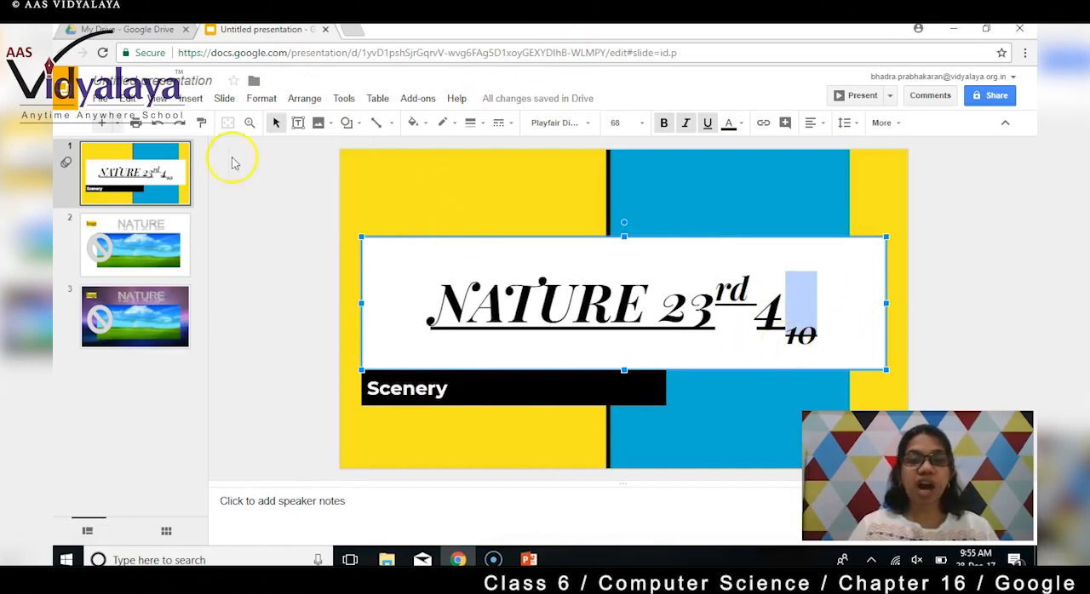
pyautogui.moveTo(827, 317); pyautogui.dragTo(414, 304)
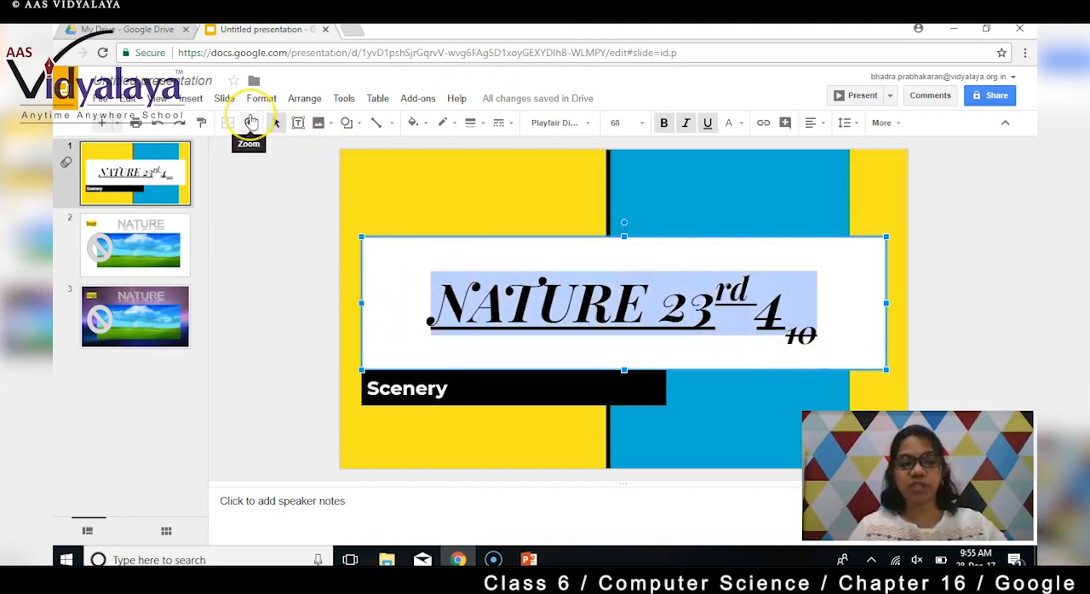
pyautogui.hotkey('ctrl', 'u')
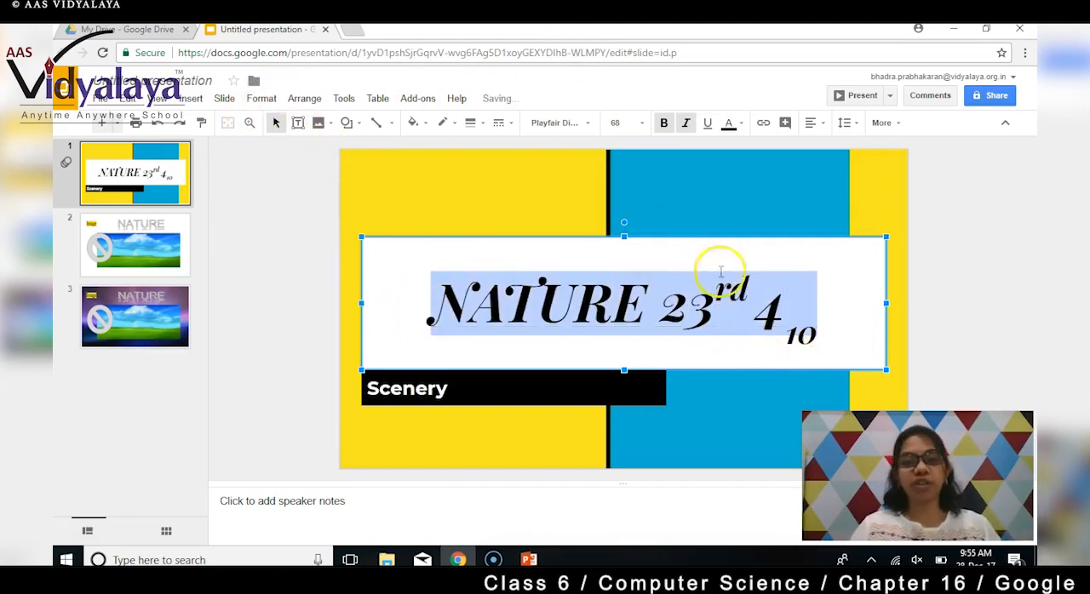
pyautogui.click(756, 290)
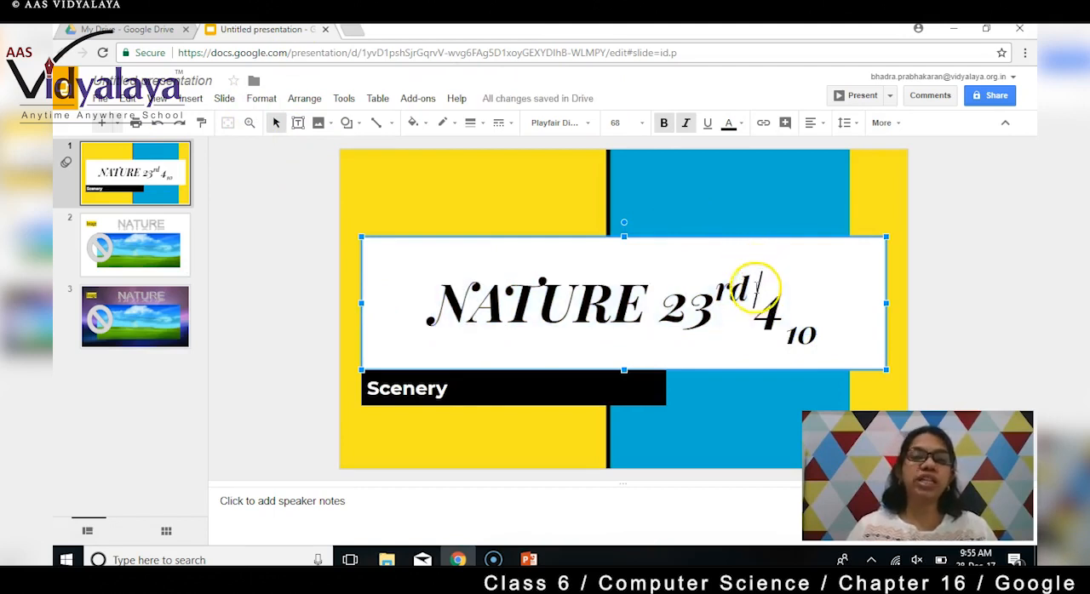
pyautogui.click(832, 343)
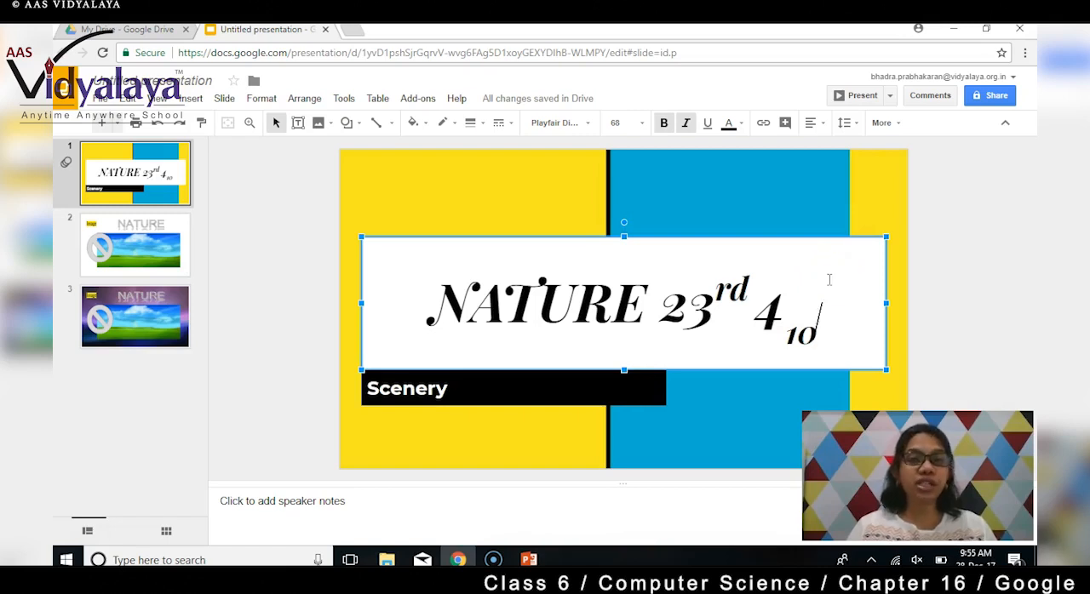
# - Increase the font size at the end of the title to 69, and decrease it back to 68
pyautogui.click(224, 97)
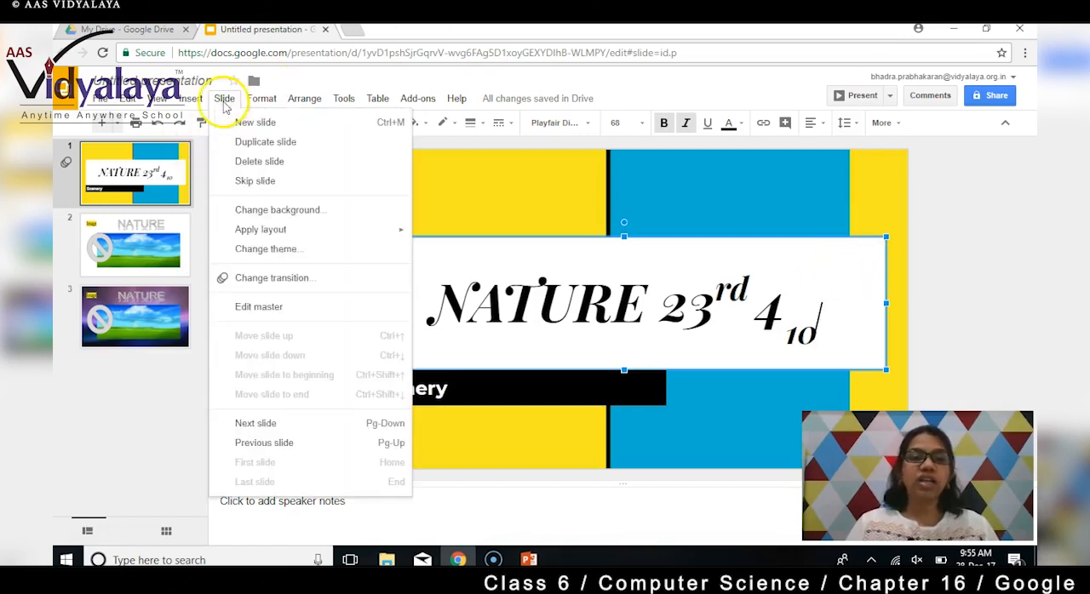
pyautogui.moveTo(262, 98)
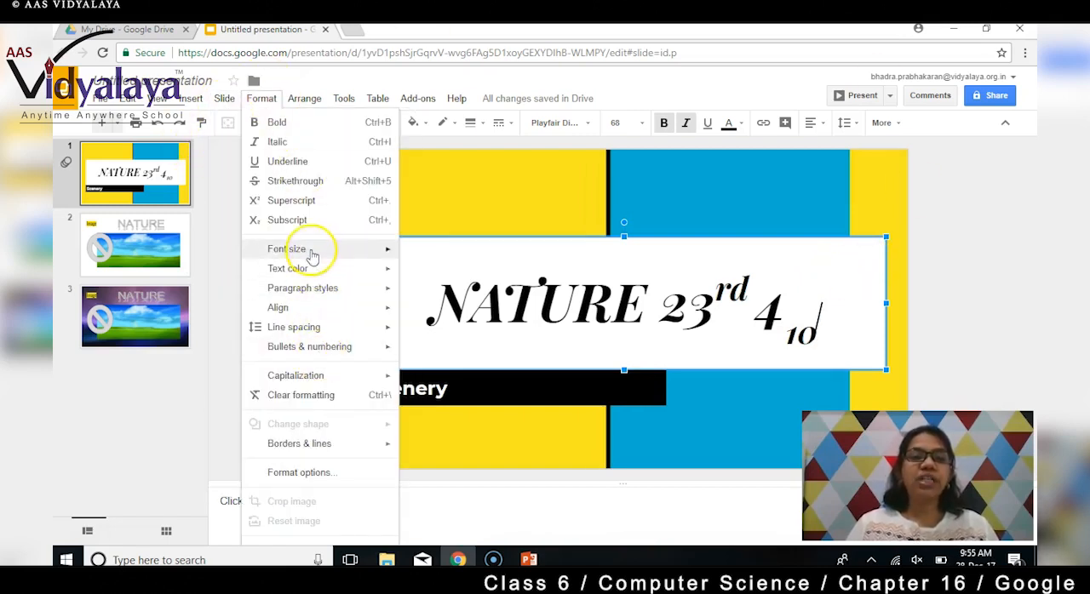
pyautogui.moveTo(311, 254)
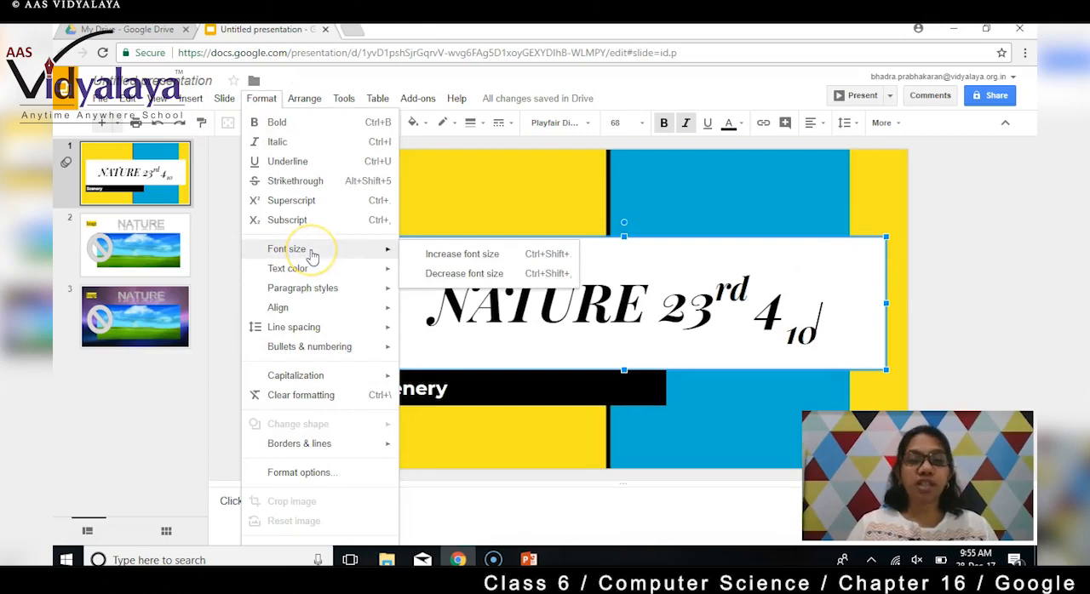
pyautogui.click(457, 260)
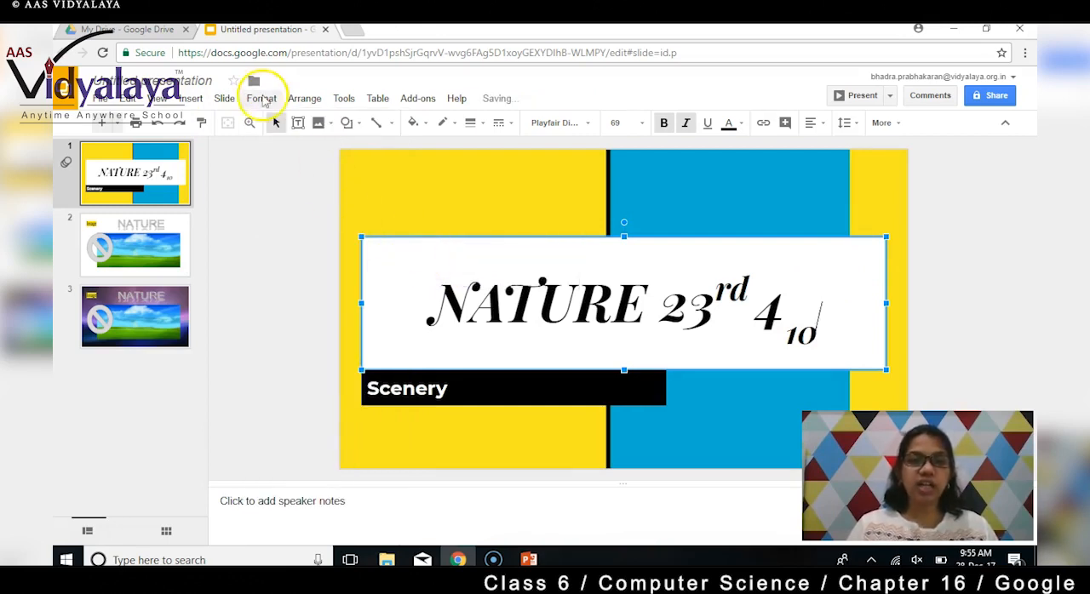
pyautogui.click(261, 98)
pyautogui.moveTo(329, 248)
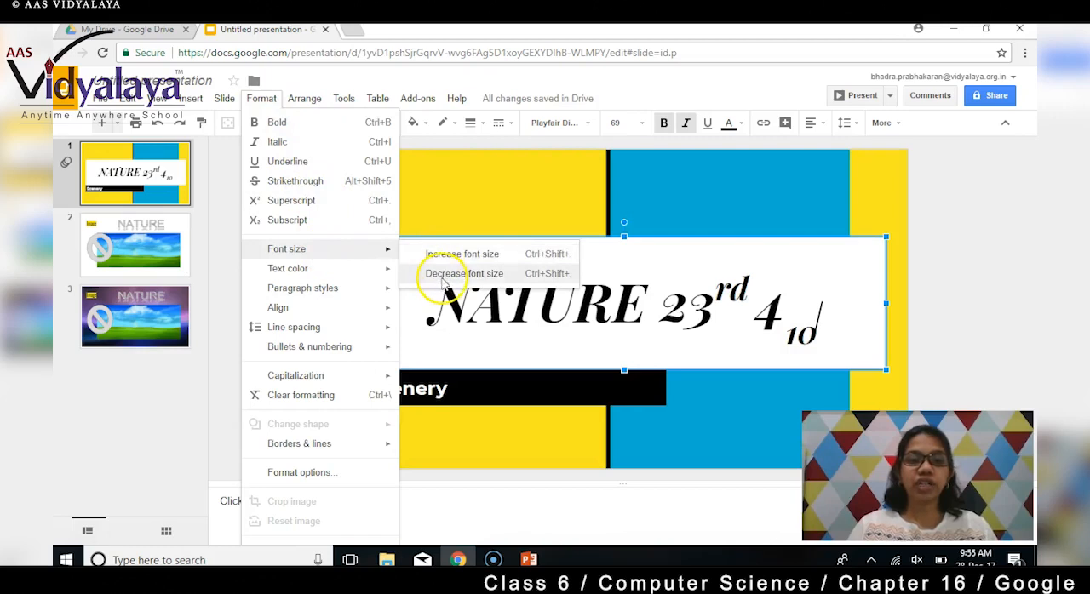
pyautogui.click(444, 275)
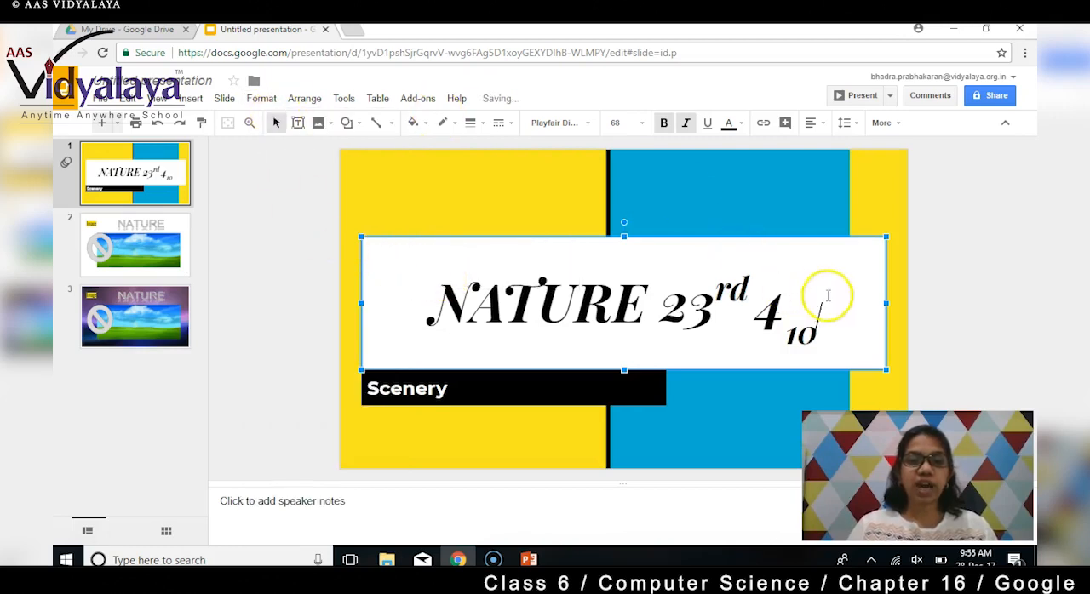
# - Increase the font size of the entire title text to 69, and decrease it back to 68
pyautogui.moveTo(827, 298); pyautogui.dragTo(396, 304)
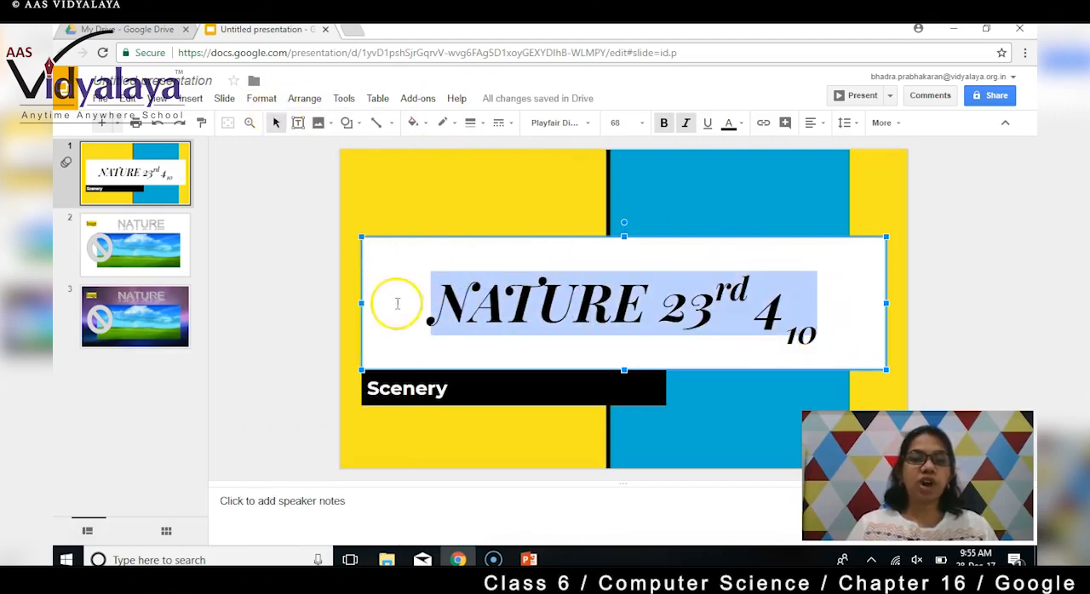
pyautogui.click(261, 98)
pyautogui.moveTo(358, 257)
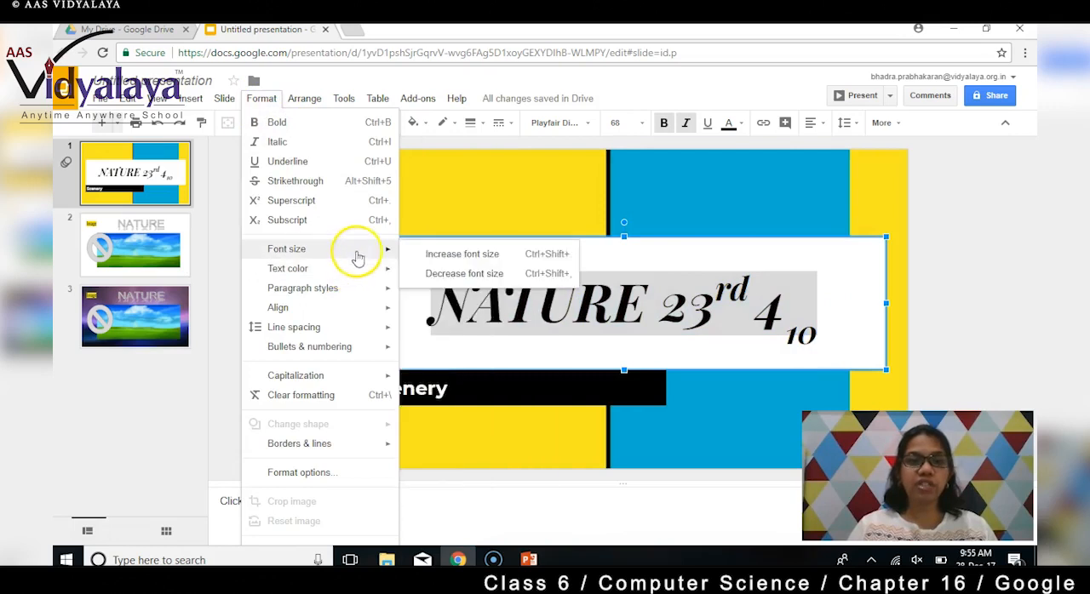
pyautogui.click(435, 254)
pyautogui.click(264, 101)
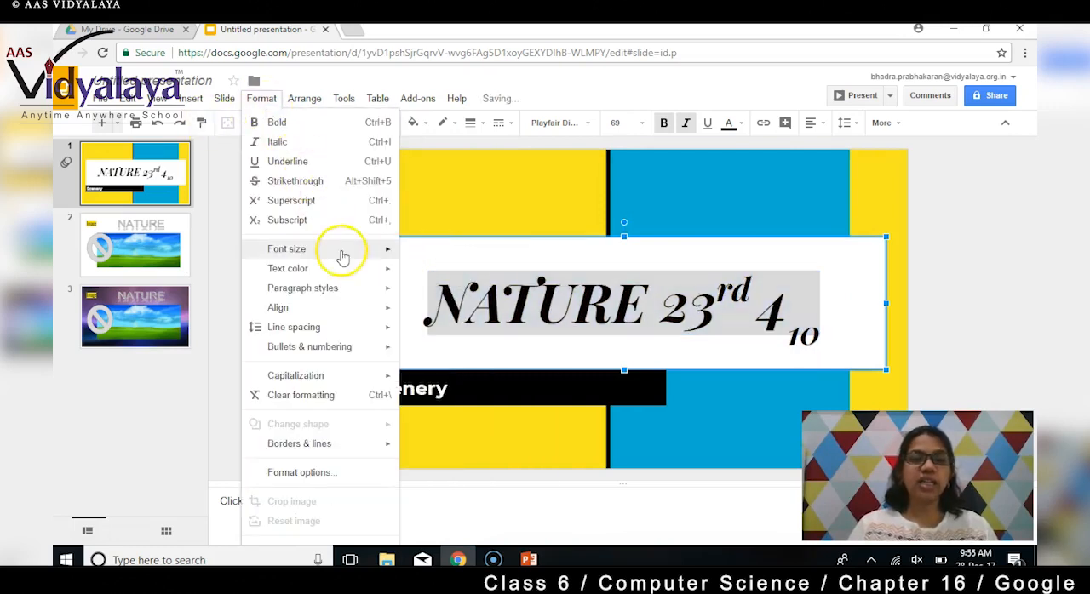
pyautogui.moveTo(354, 253)
pyautogui.click(436, 274)
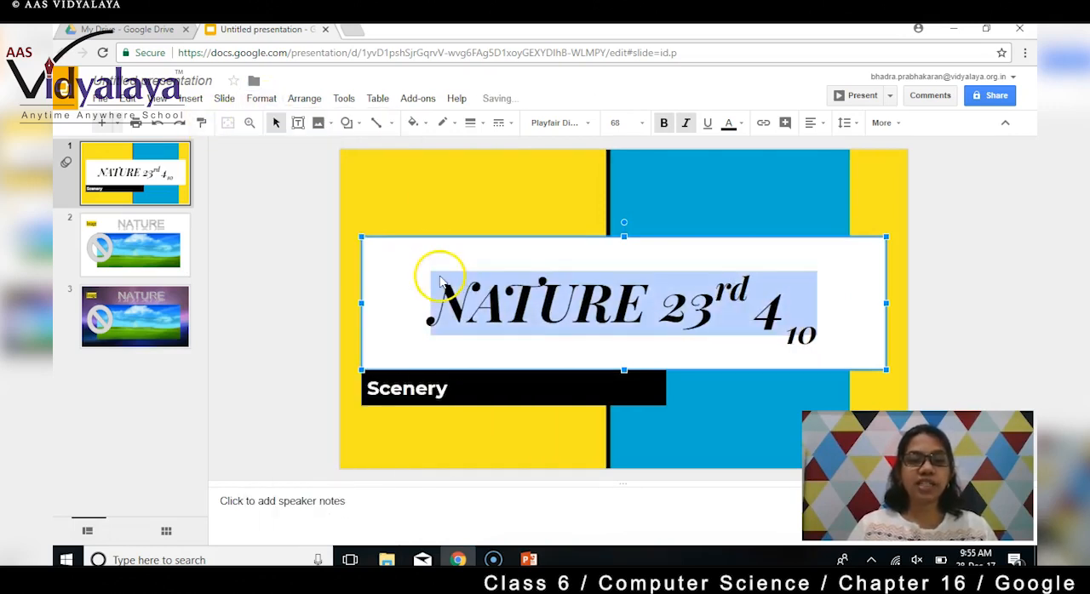
# - Change the text color of the selected title to blue
pyautogui.click(261, 99)
pyautogui.moveTo(340, 274)
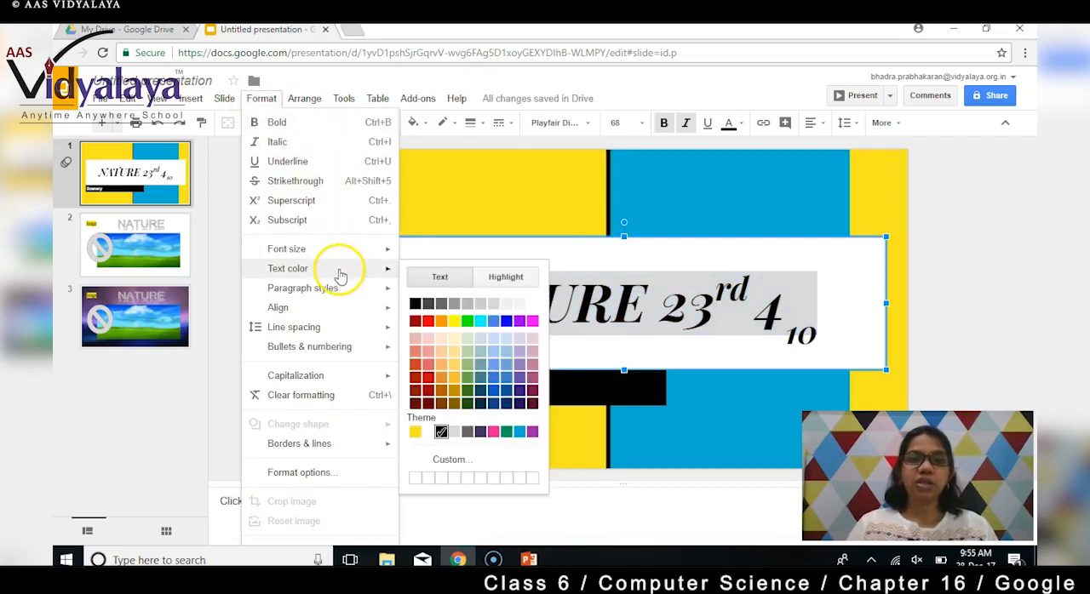
pyautogui.click(506, 321)
# - Highlight the entire blue title text in yellow and deselect it
pyautogui.click(255, 100)
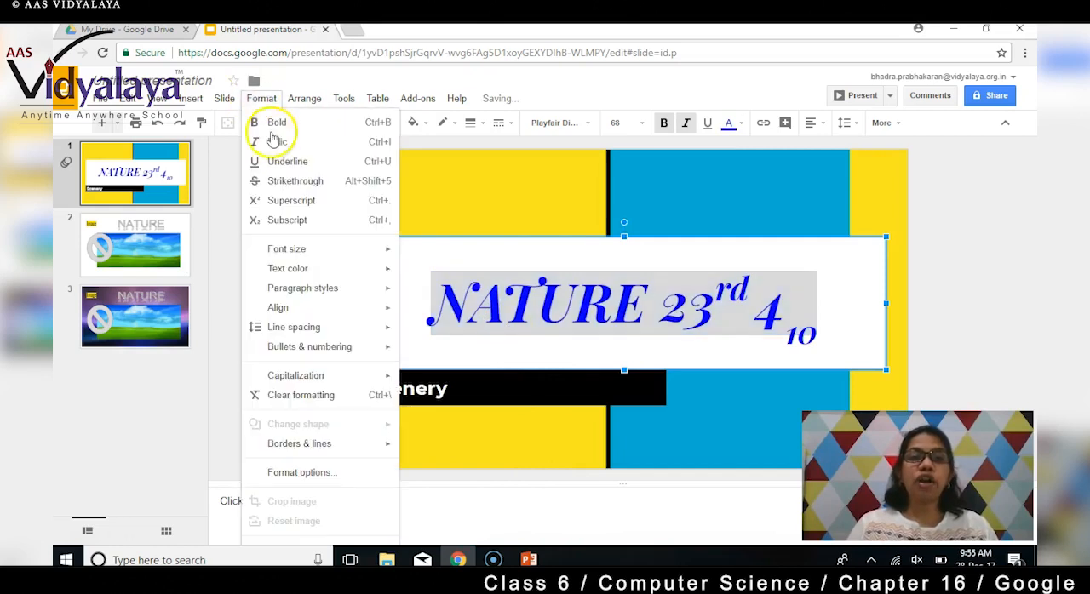
pyautogui.moveTo(333, 275)
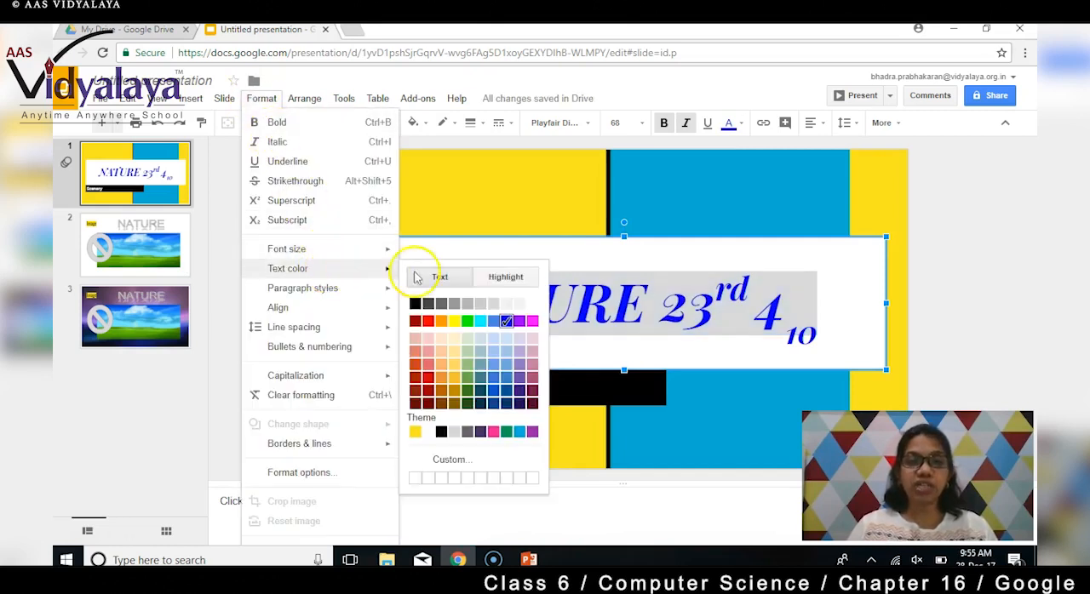
pyautogui.click(496, 279)
pyautogui.click(454, 338)
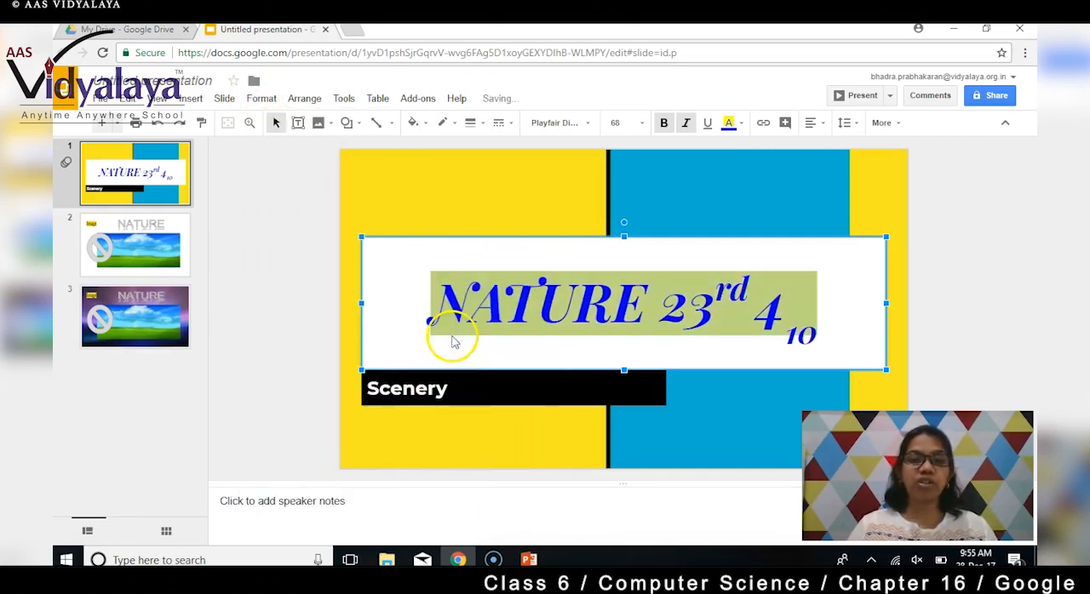
pyautogui.click(457, 344)
pyautogui.click(832, 323)
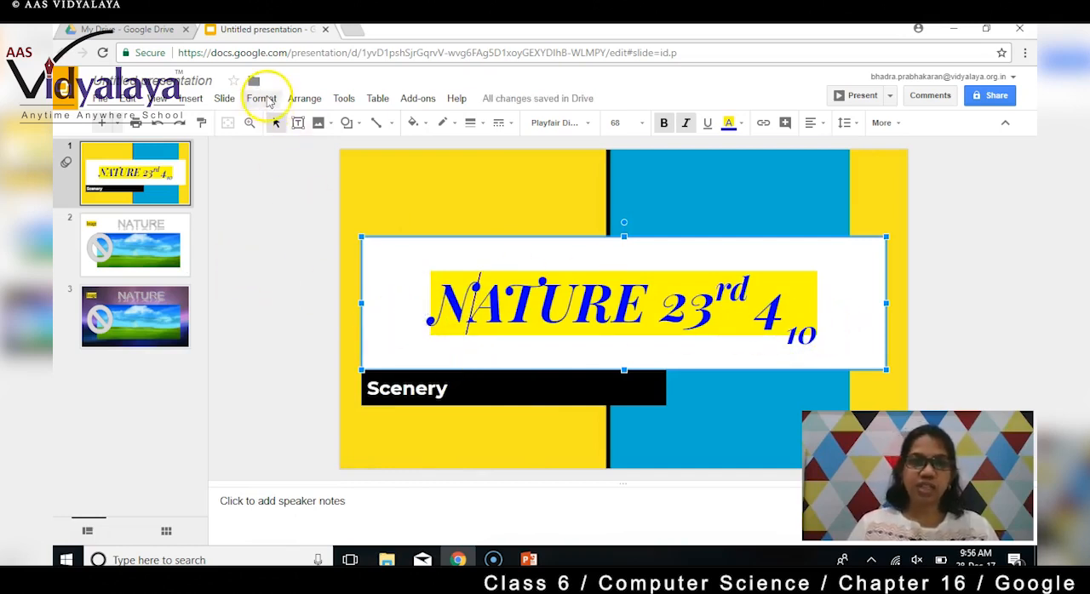
# - Increase the indent of the title paragraph by one level
pyautogui.click(261, 99)
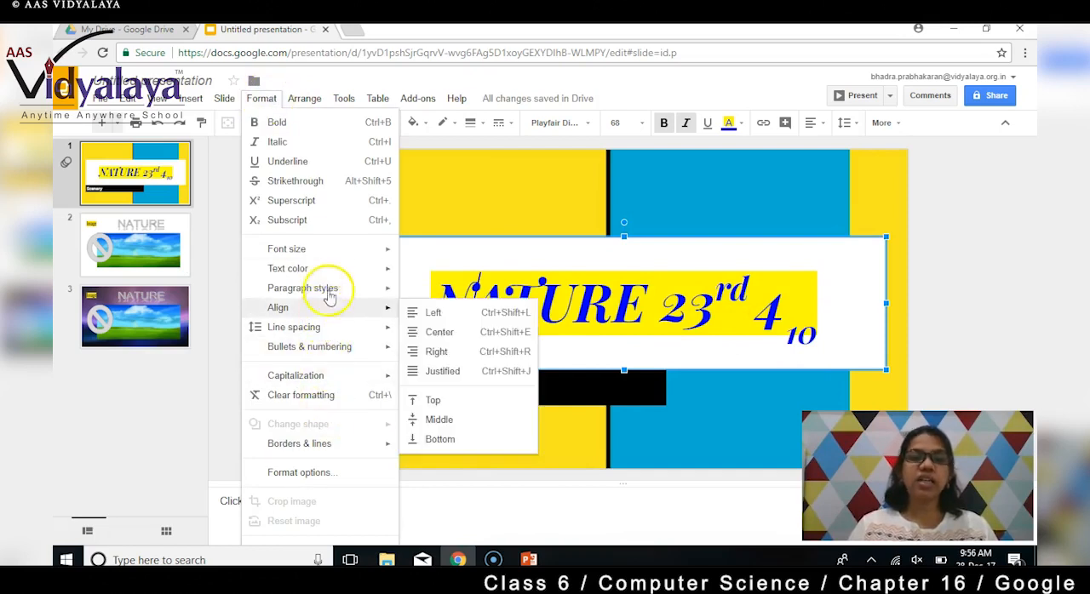
pyautogui.moveTo(330, 289)
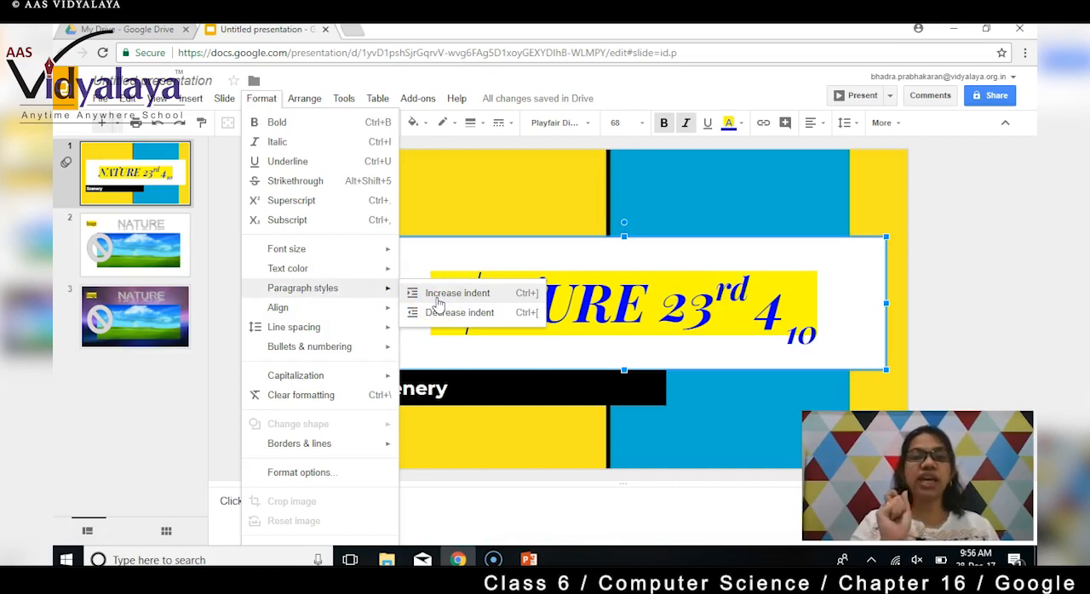
pyautogui.click(427, 260)
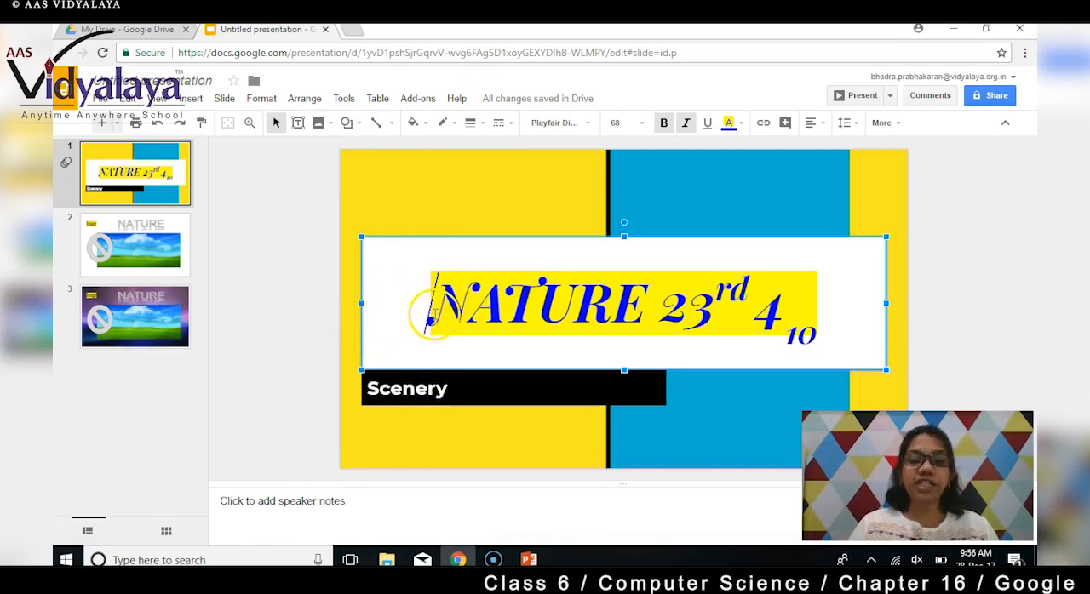
pyautogui.click(262, 98)
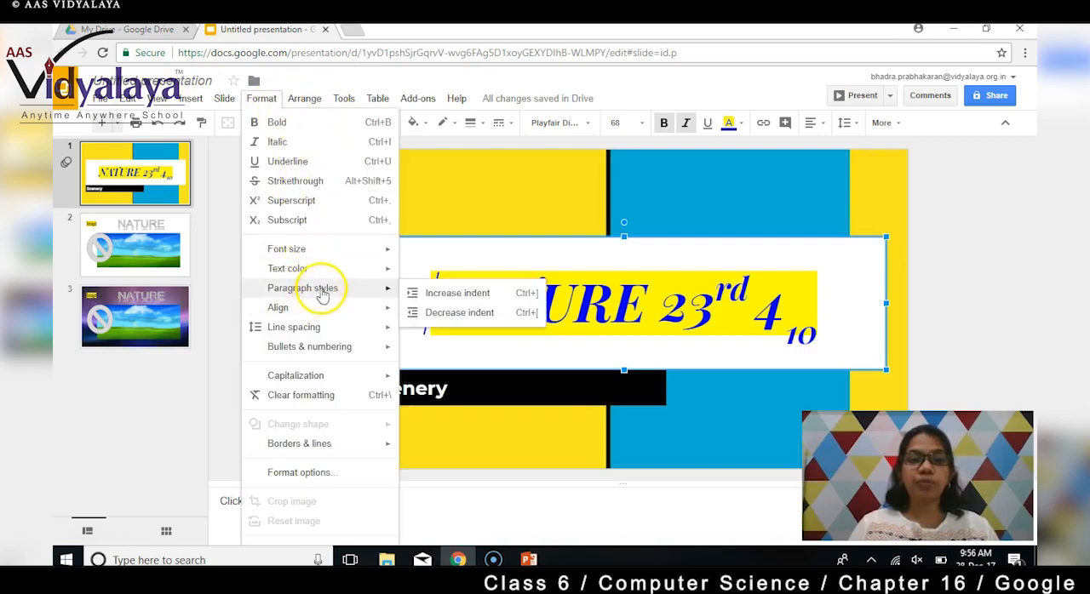
pyautogui.click(482, 304)
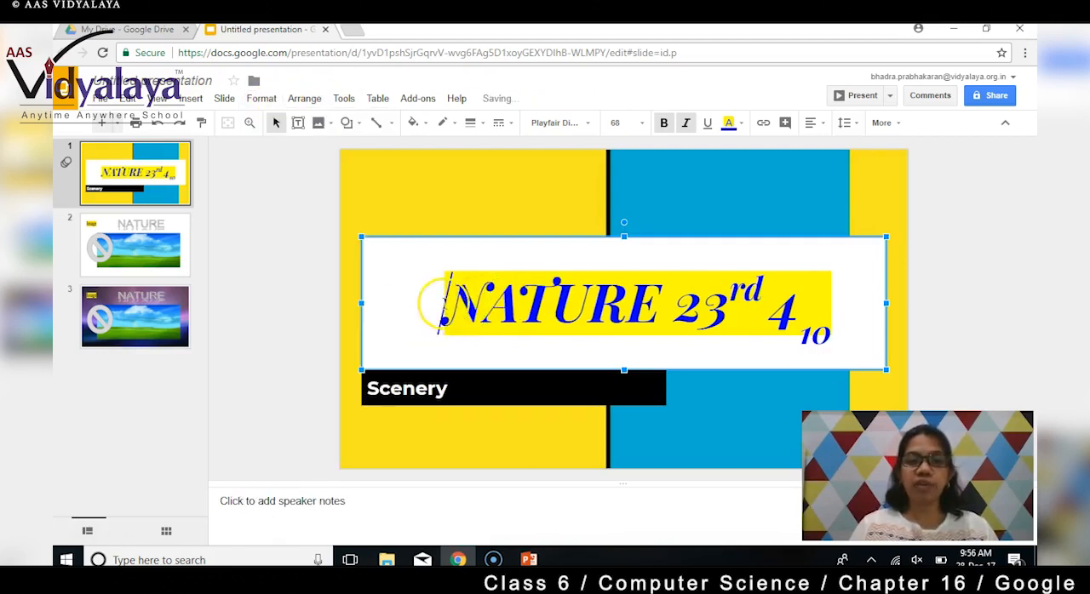
# - Decrease the indent of the title paragraph by one level
pyautogui.click(263, 99)
pyautogui.moveTo(311, 294)
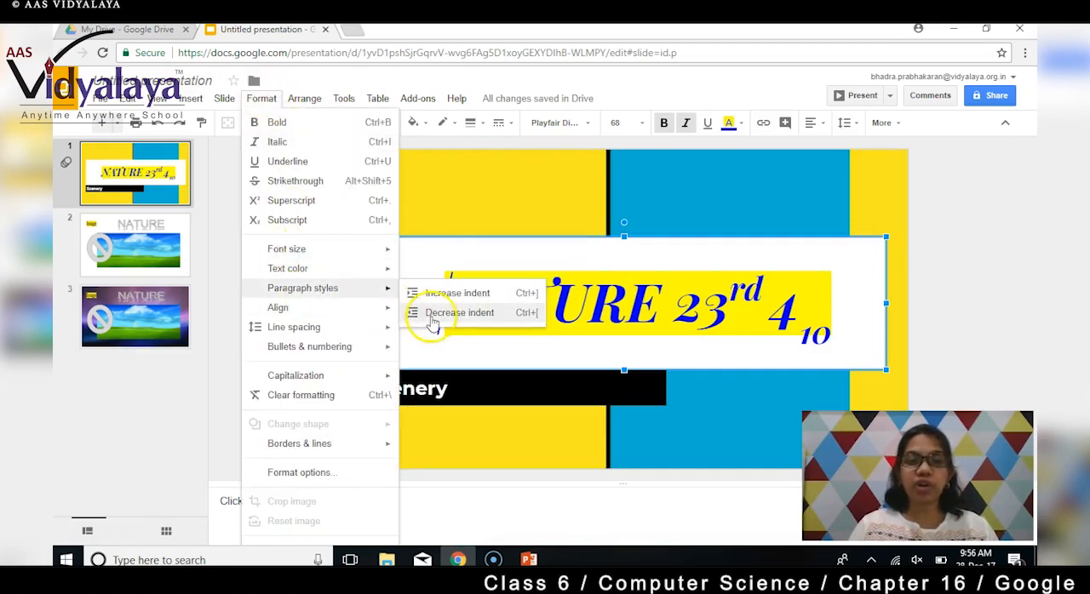
pyautogui.click(430, 312)
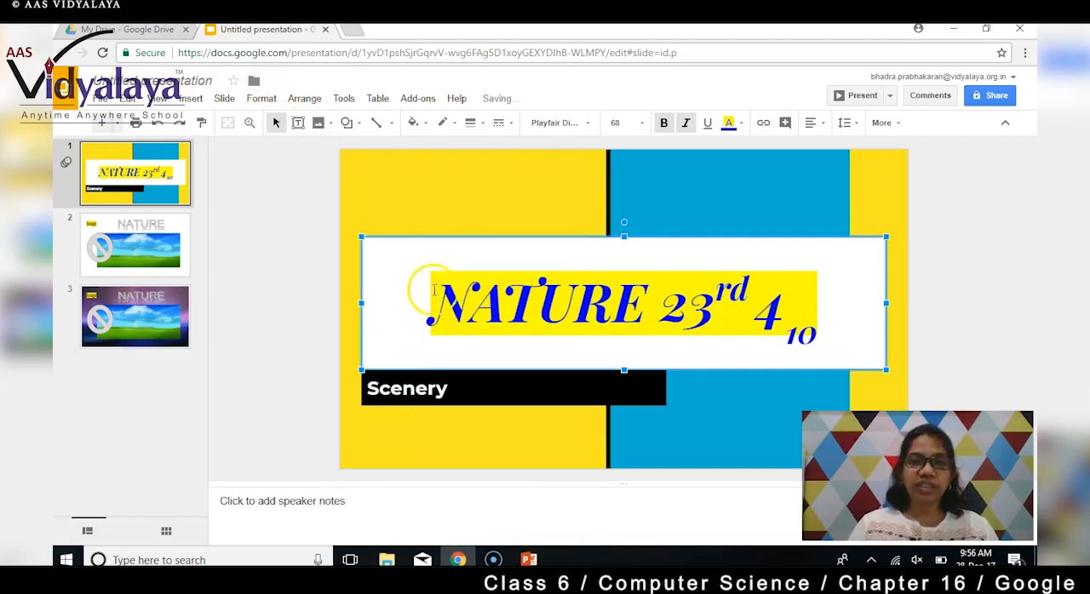
# - Change the capitalization of the word NATURE in the title to lowercase
pyautogui.click(263, 98)
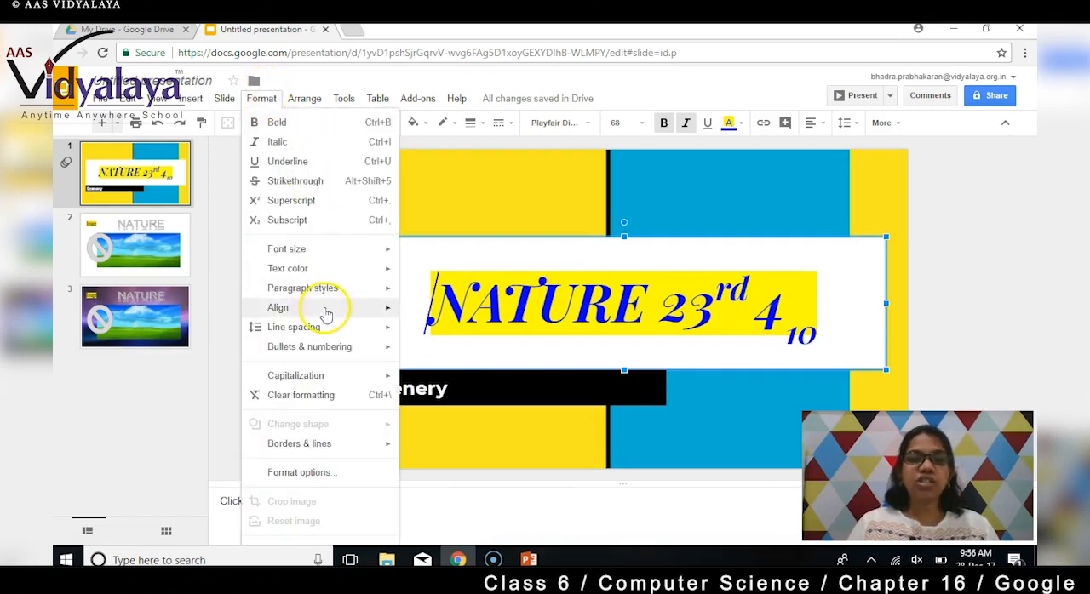
pyautogui.moveTo(330, 354)
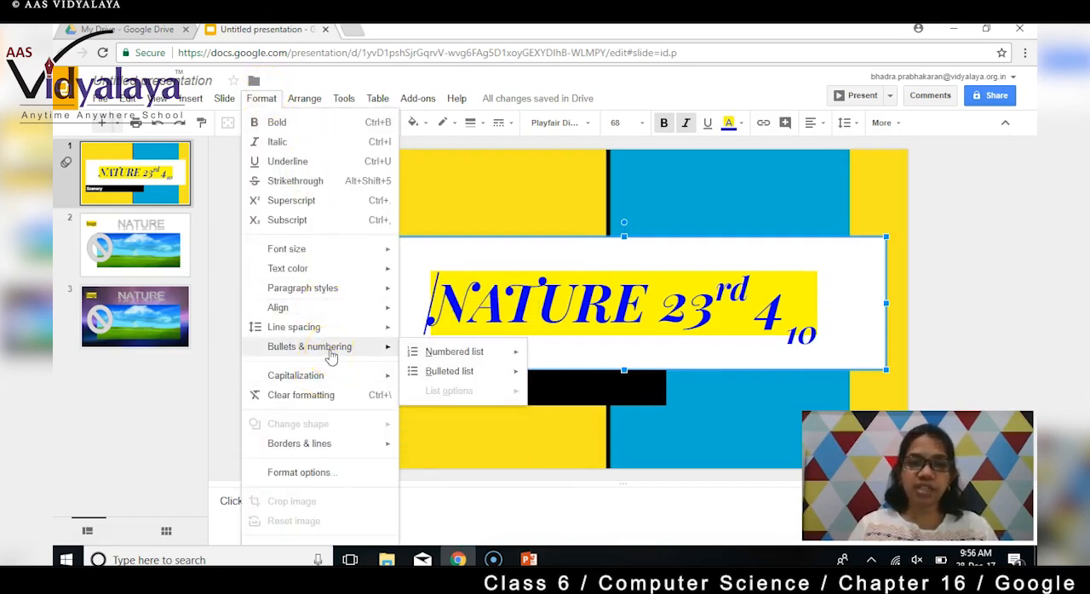
pyautogui.moveTo(346, 389)
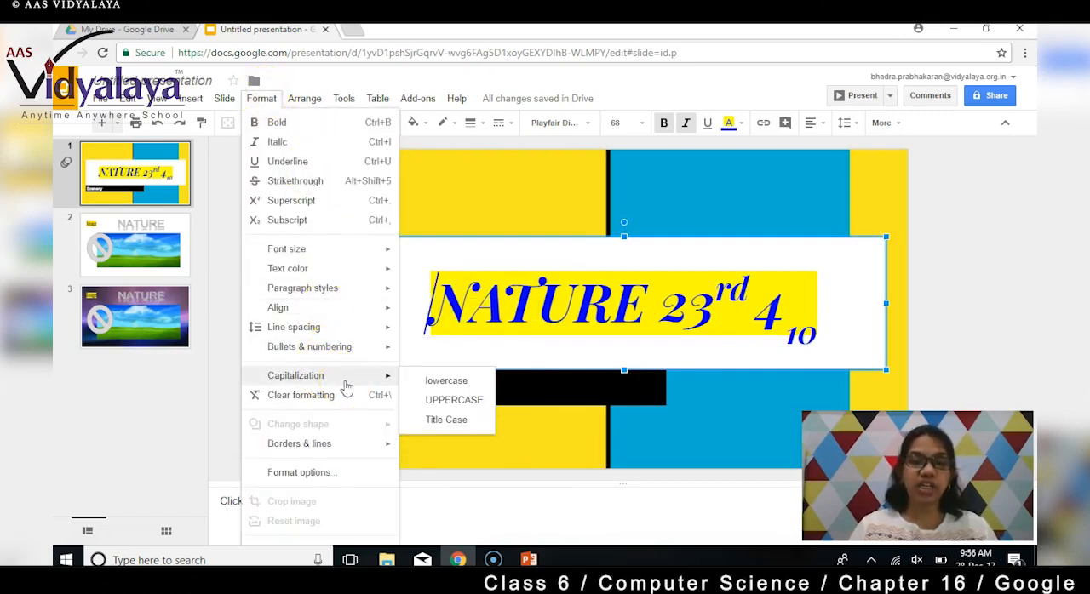
pyautogui.click(431, 384)
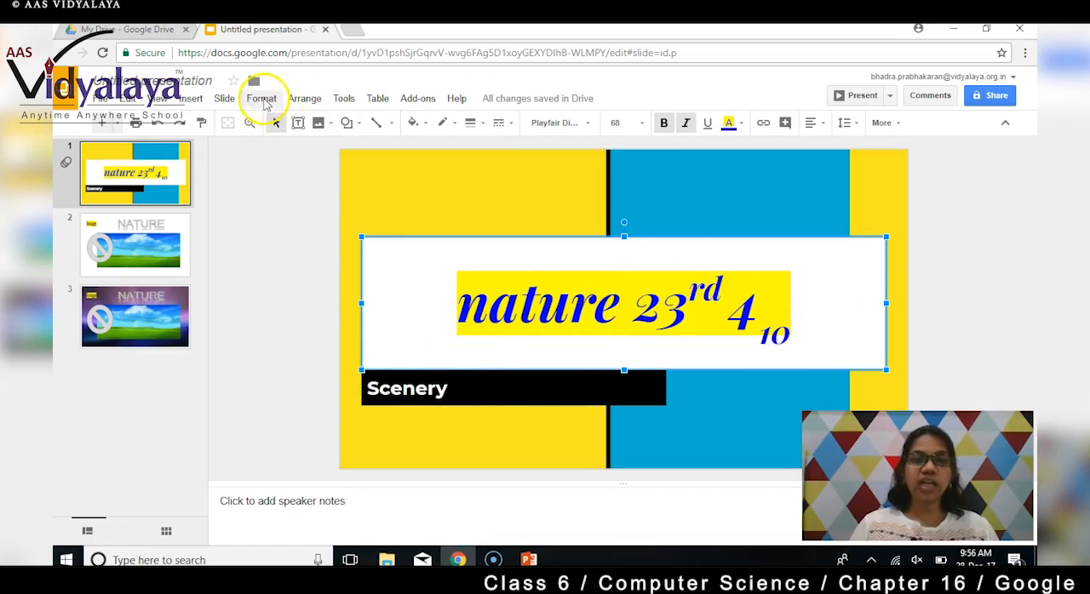
# - Change the capitalization of the word nature in the title to UPPERCASE
pyautogui.click(264, 100)
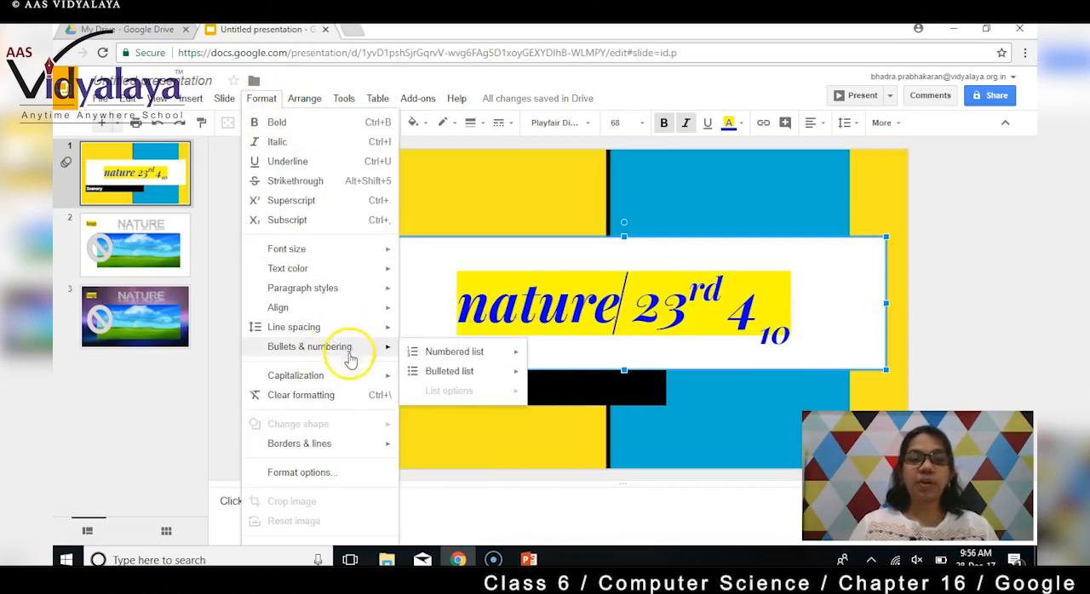
pyautogui.moveTo(353, 378)
pyautogui.click(448, 406)
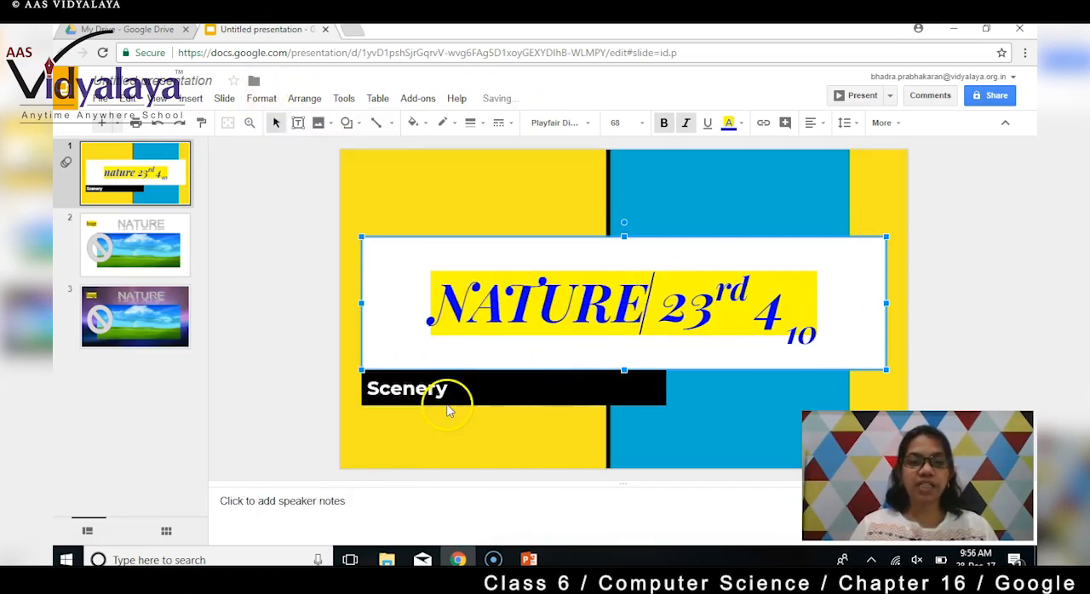
# - Change the capitalization of the word NATURE in the title to Title Case
pyautogui.click(272, 100)
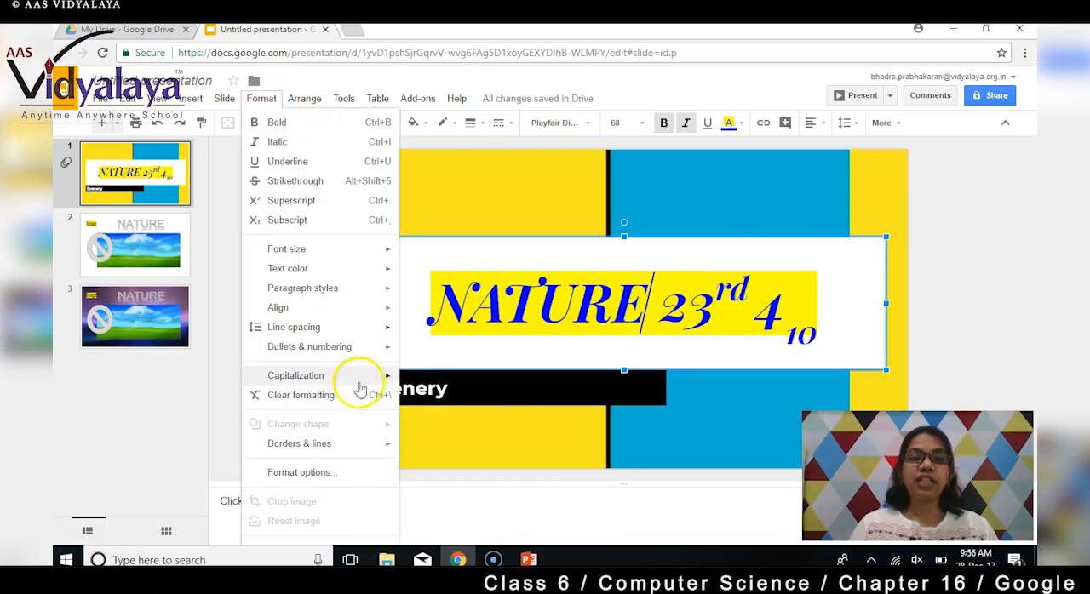
pyautogui.moveTo(360, 382)
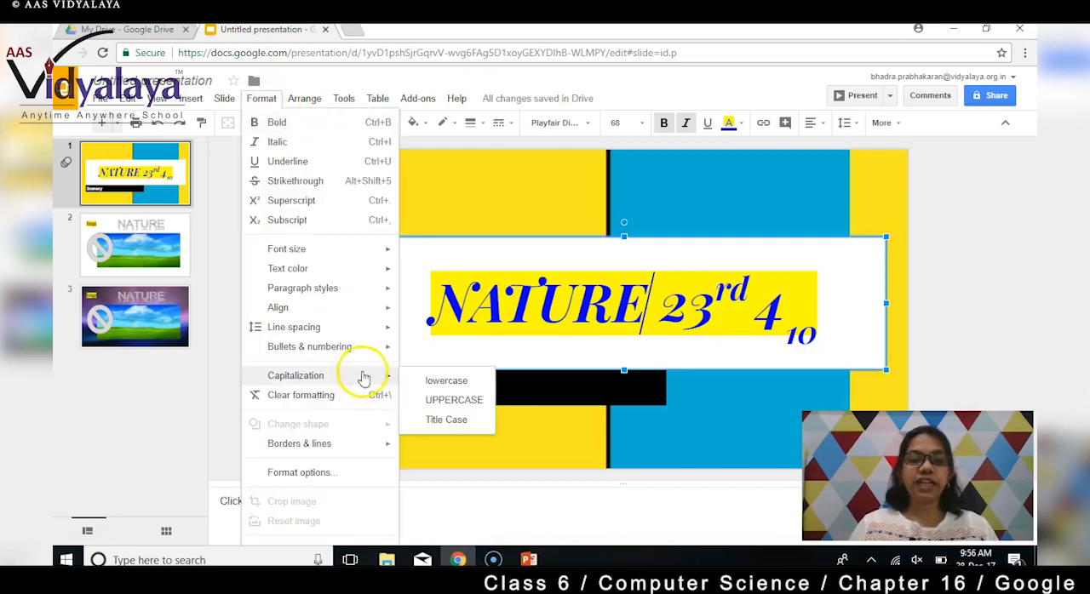
pyautogui.click(448, 421)
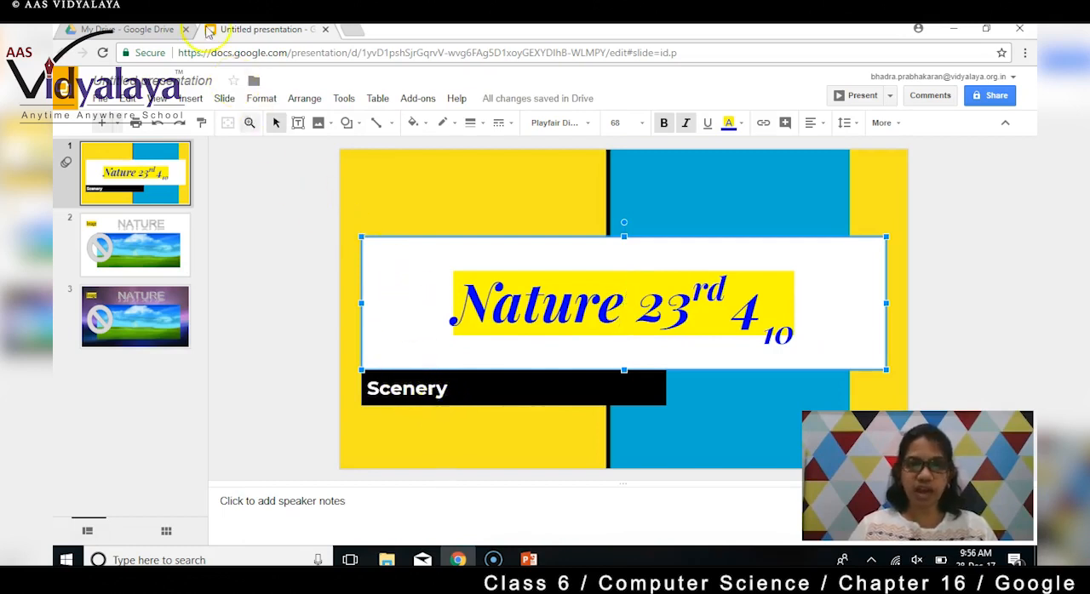
# - Clear the formatting of the entire title text on slide 1
pyautogui.click(273, 100)
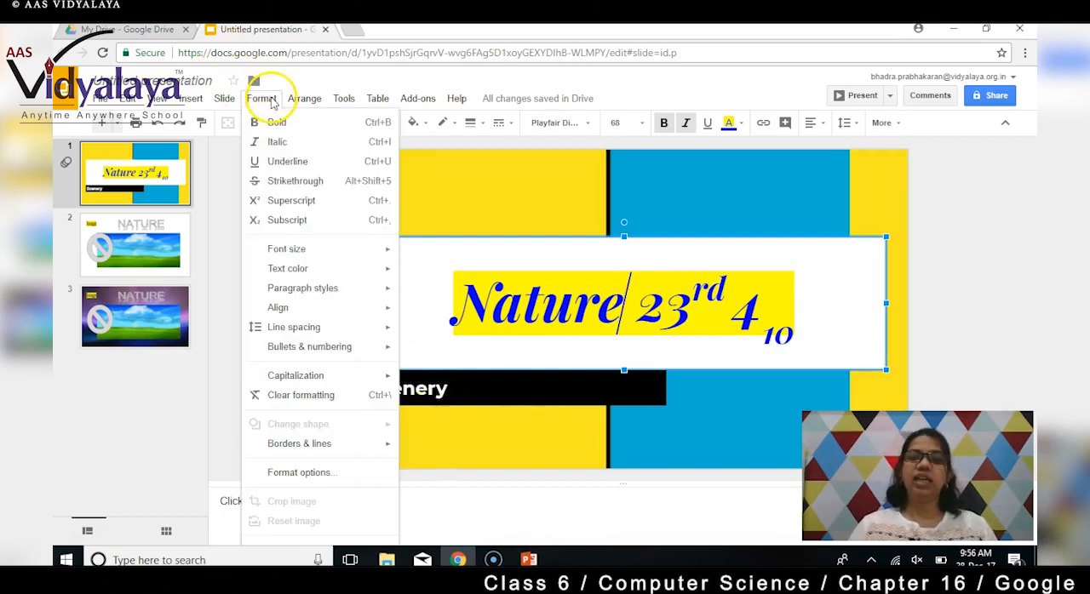
pyautogui.click(328, 397)
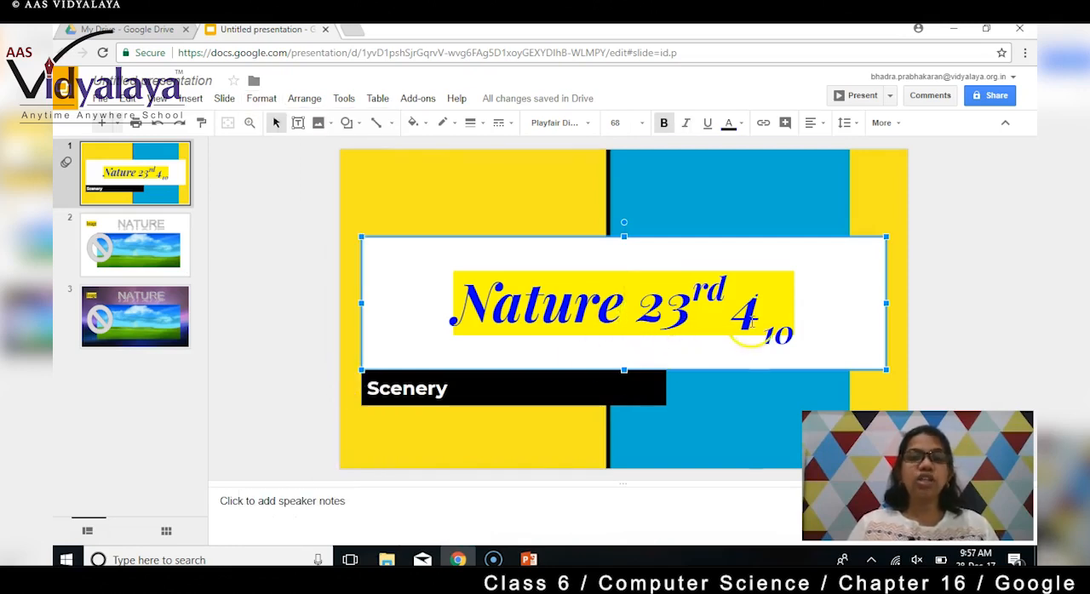
pyautogui.moveTo(813, 306); pyautogui.dragTo(427, 298)
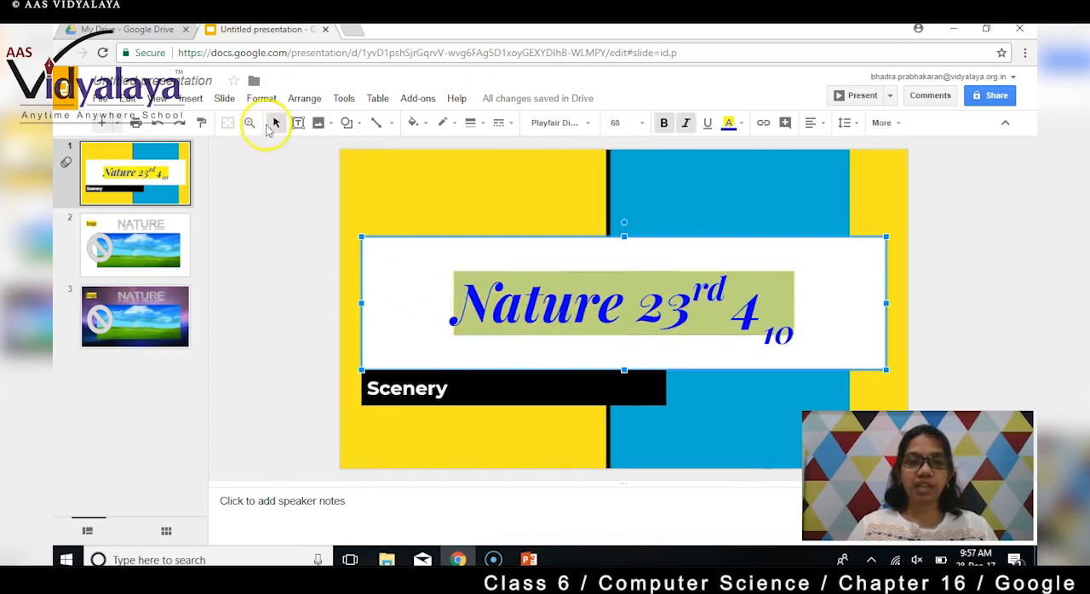
pyautogui.click(261, 99)
pyautogui.click(323, 396)
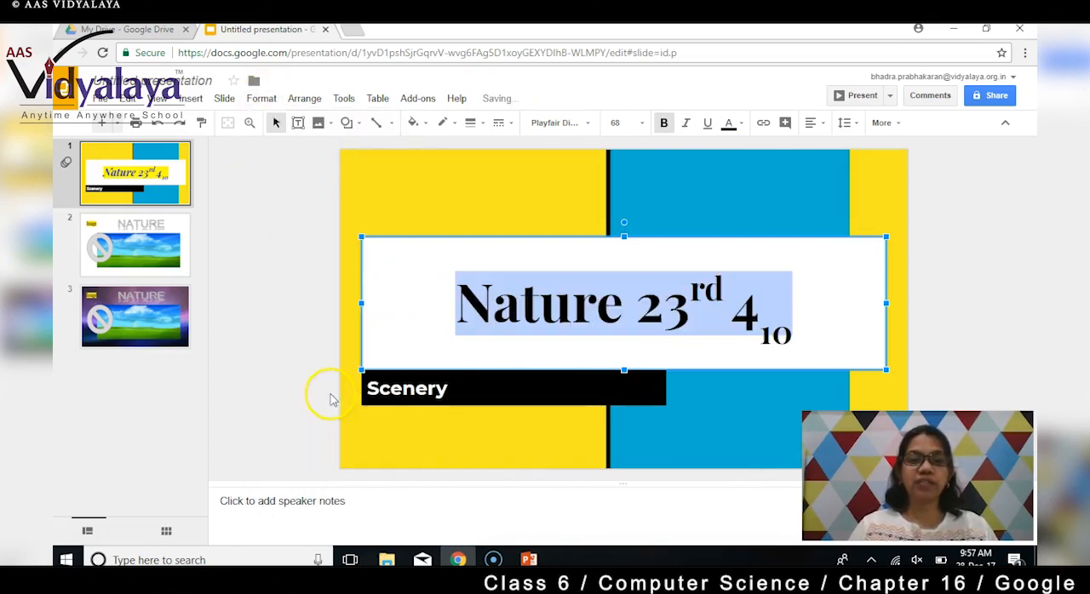
pyautogui.click(839, 306)
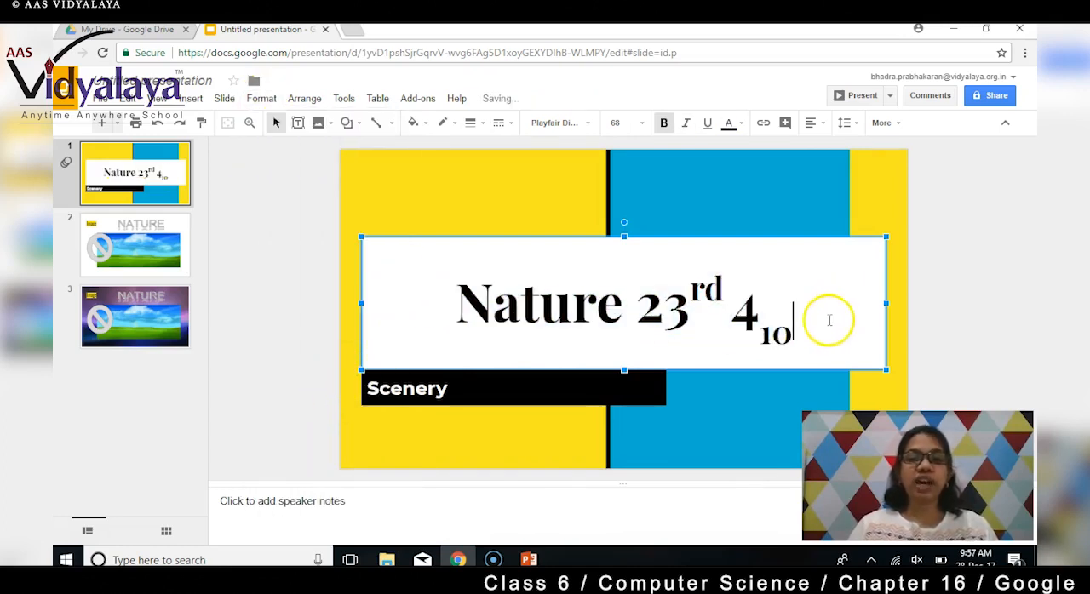
pyautogui.moveTo(820, 312); pyautogui.dragTo(458, 311)
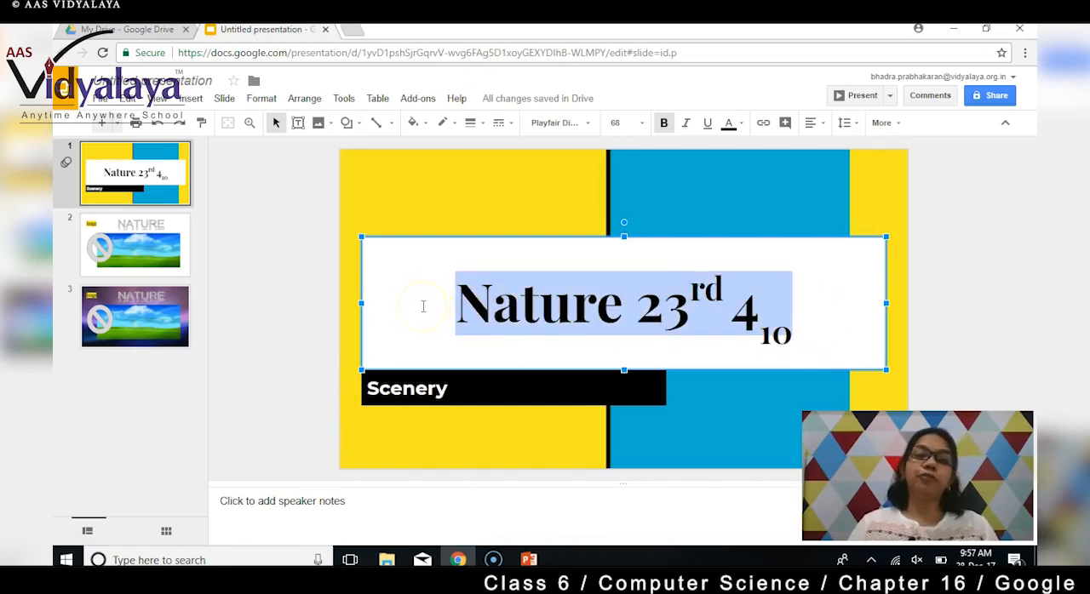
pyautogui.click(839, 343)
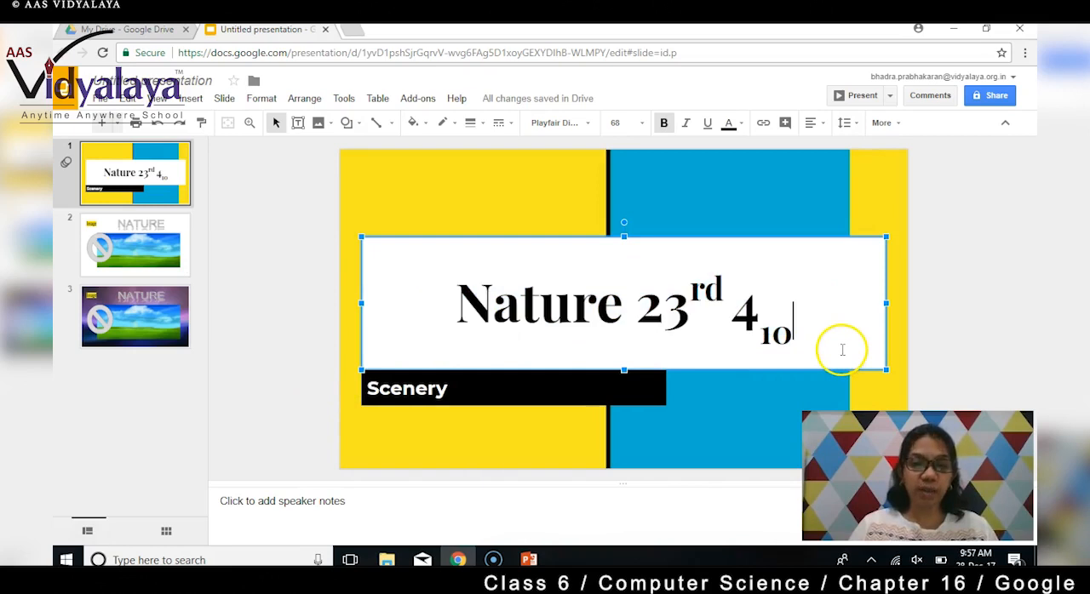
pyautogui.moveTo(819, 329); pyautogui.dragTo(418, 297)
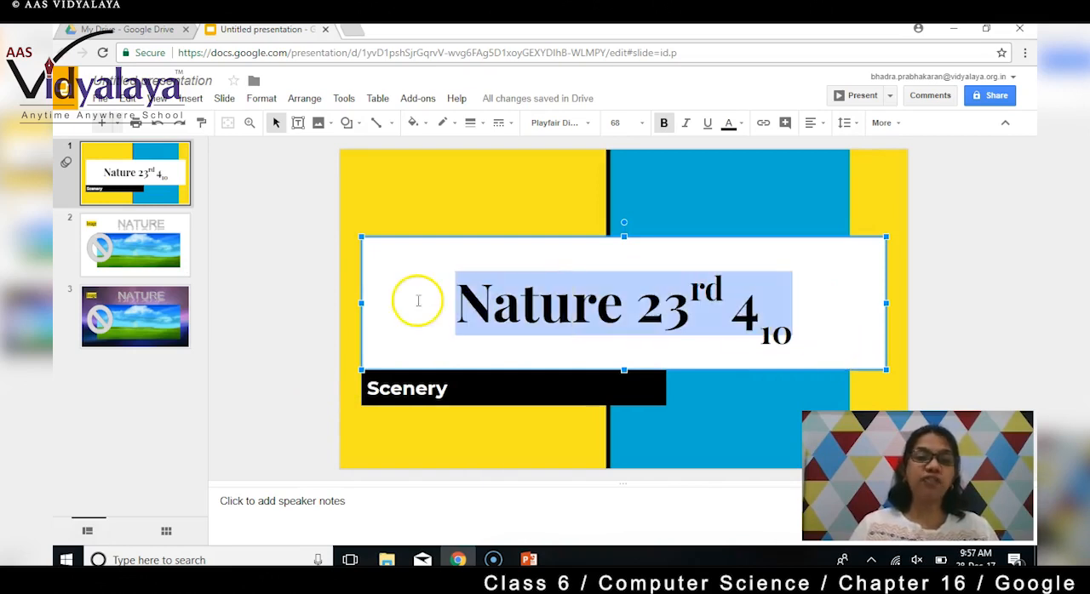
pyautogui.click(805, 312)
pyautogui.click(961, 232)
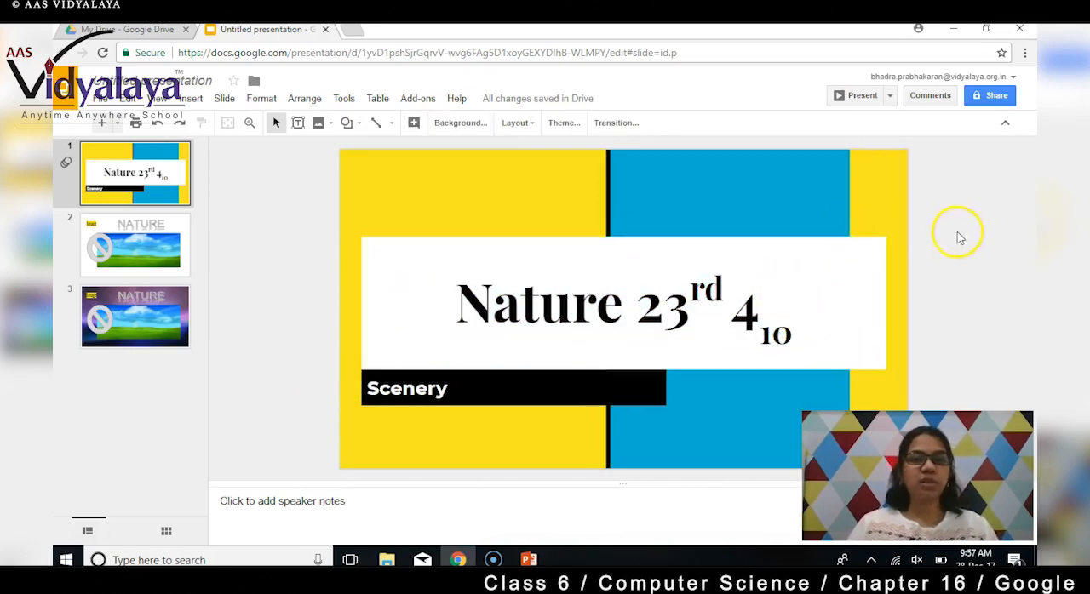